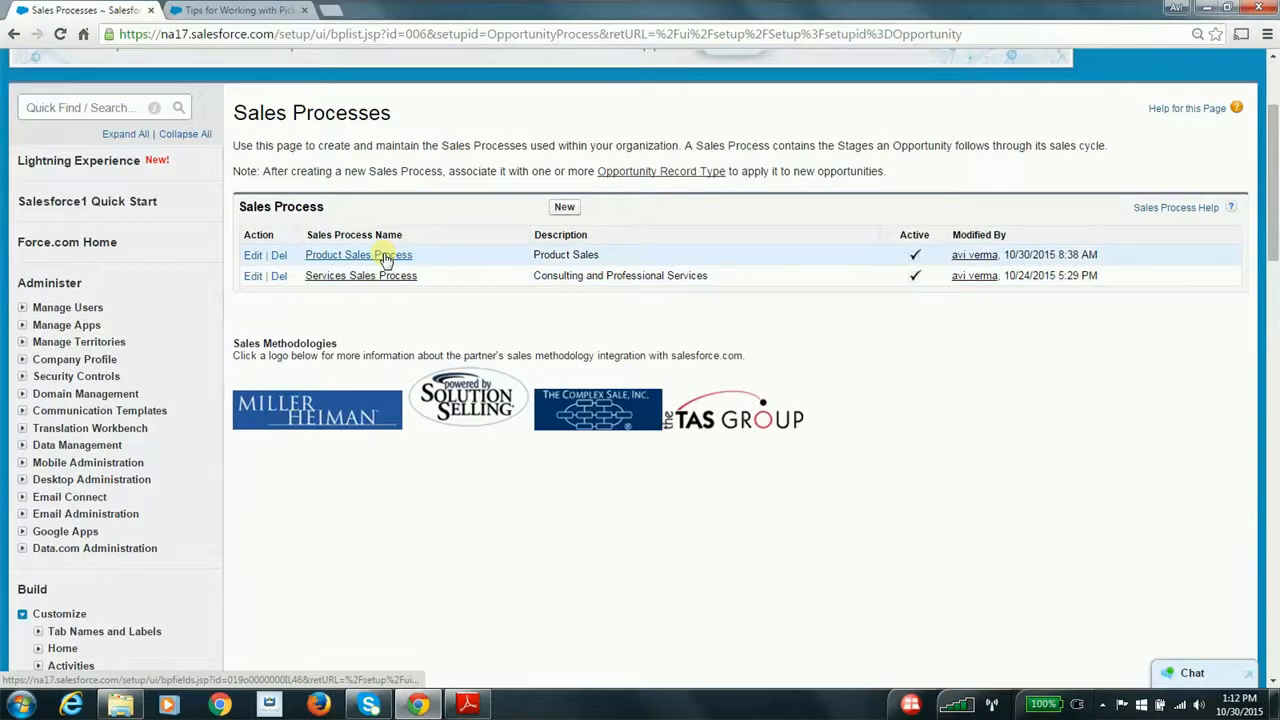
Review the available and selected opportunity stages of the Product Sales Process and leave it without saving
{"action": "scroll", "coordinate": [895, 400], "scroll_direction": "down", "scroll_amount": 2}
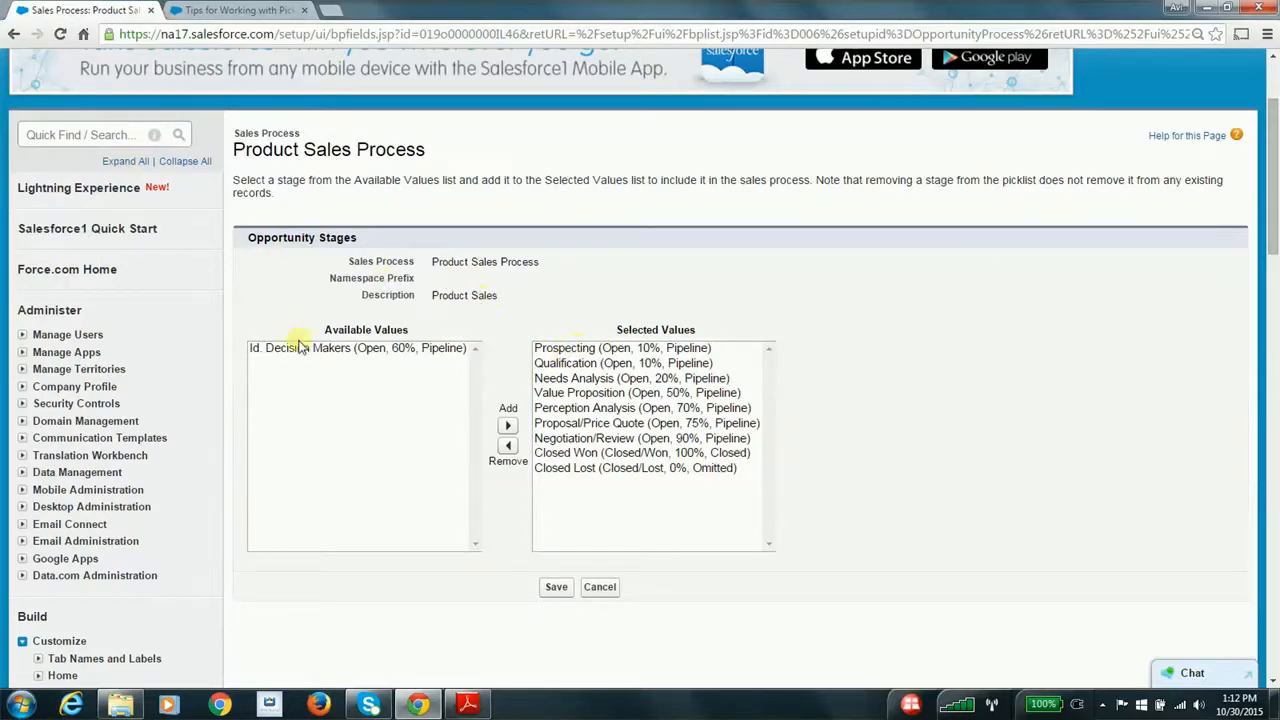
{"action": "left_click", "coordinate": [407, 350]}
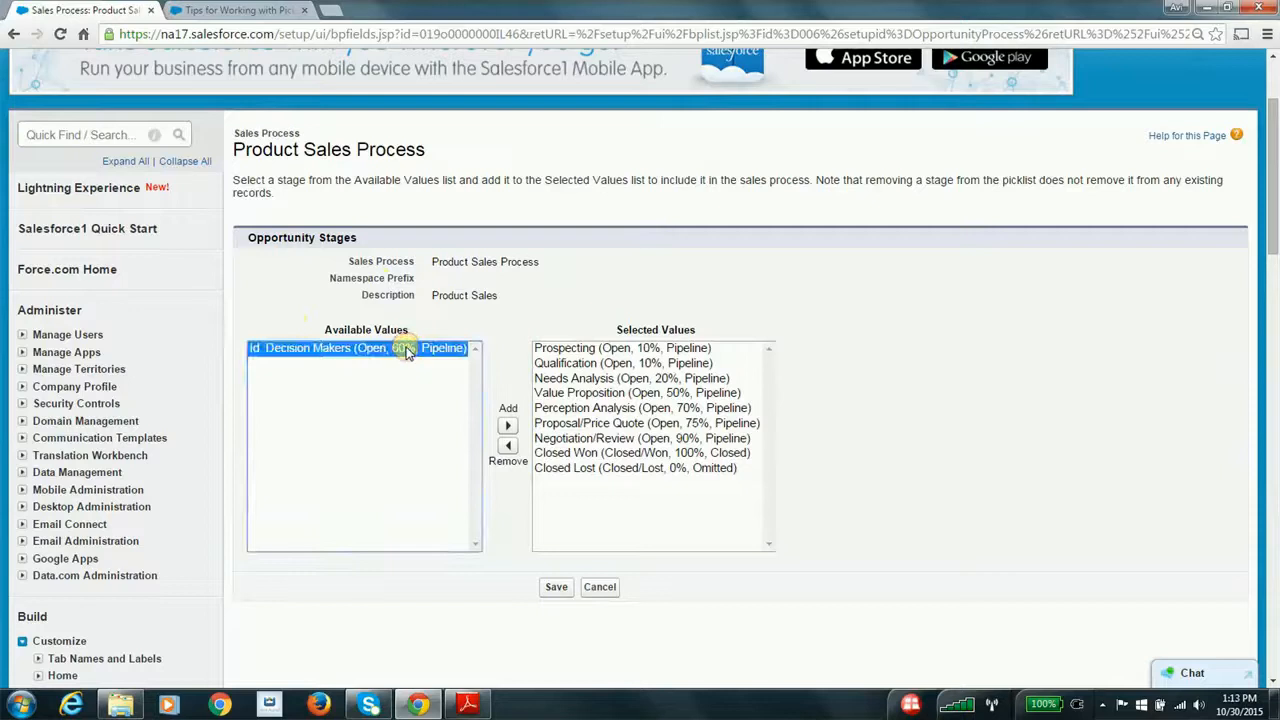
{"action": "left_click", "coordinate": [537, 297]}
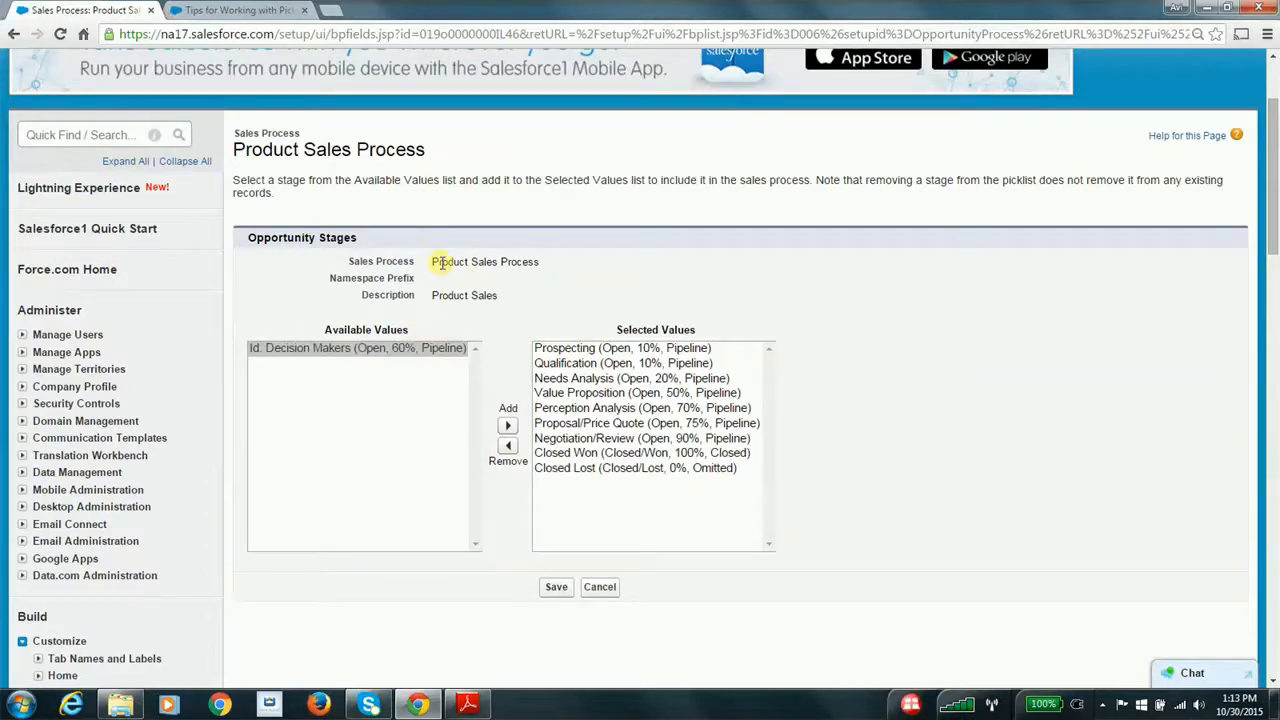
{"action": "left_click_drag", "start_coordinate": [435, 262], "coordinate": [543, 261]}
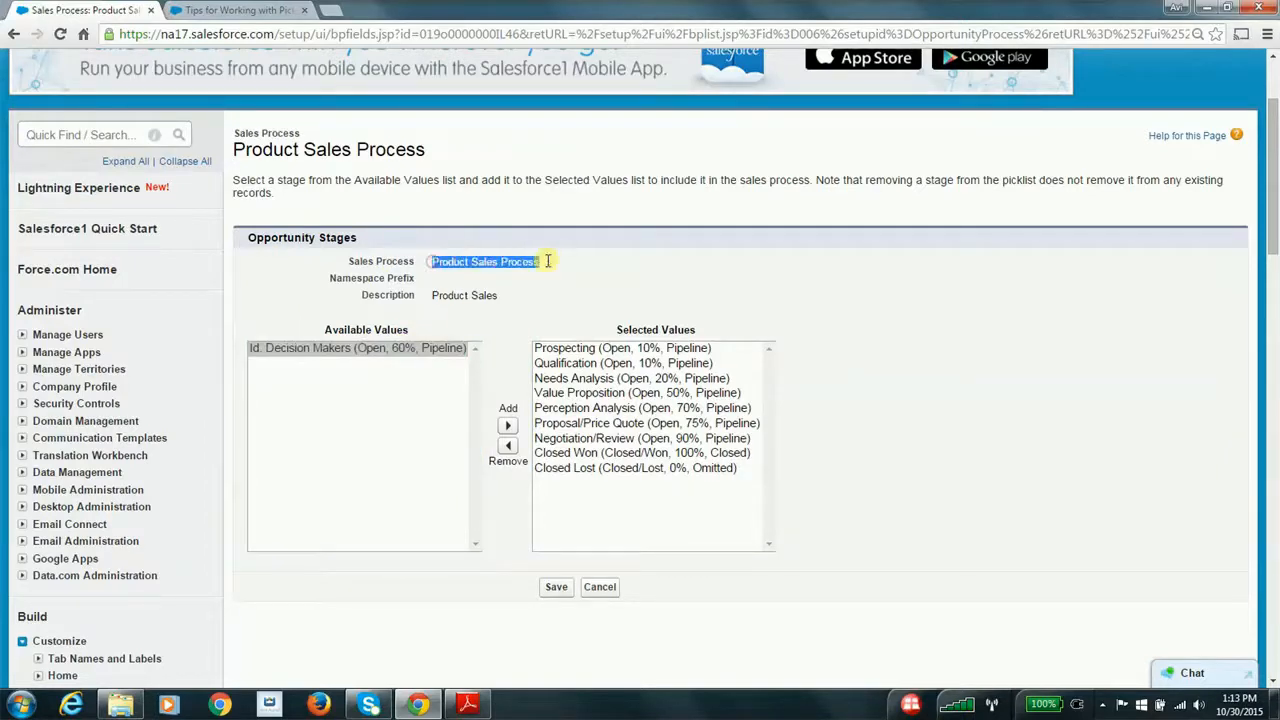
{"action": "left_click", "coordinate": [602, 588]}
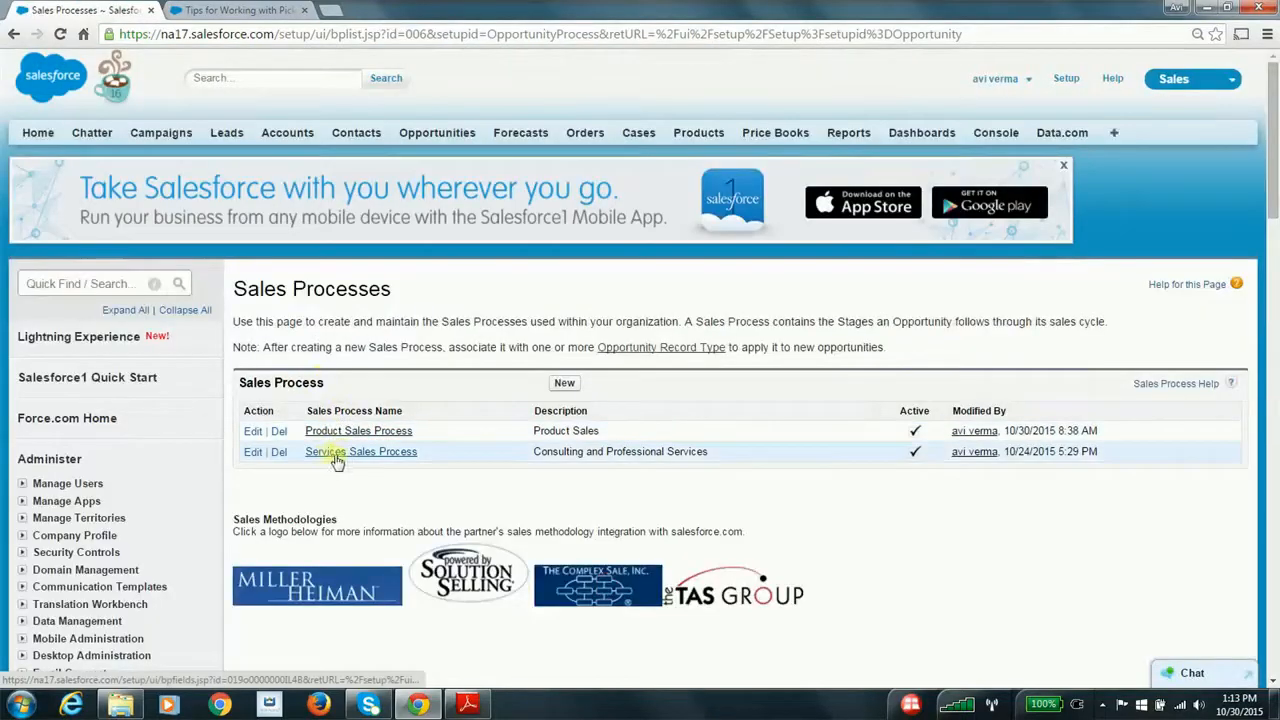
Open the Services Sales Process, examine its available and selected opportunity stages, and leave it without saving
{"action": "left_click", "coordinate": [343, 453]}
{"action": "scroll", "coordinate": [546, 476], "scroll_direction": "down", "scroll_amount": 1}
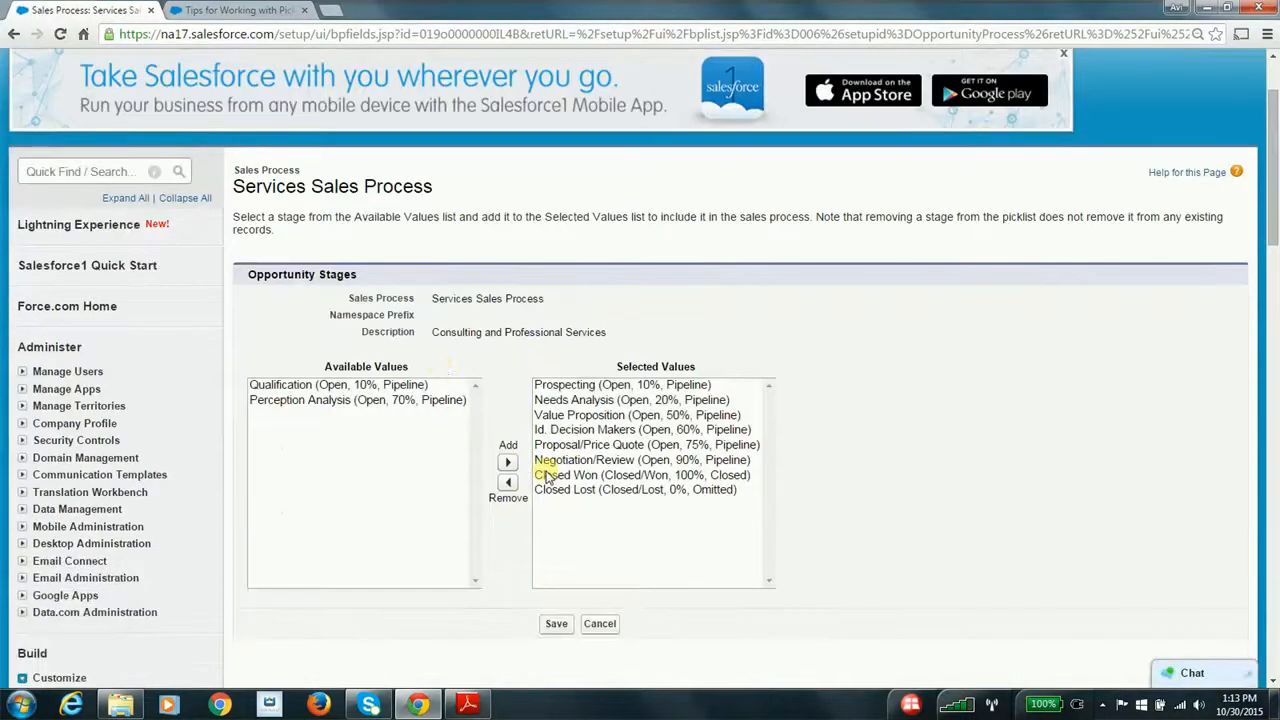
{"action": "left_click", "coordinate": [367, 386]}
{"action": "left_click", "coordinate": [376, 402]}
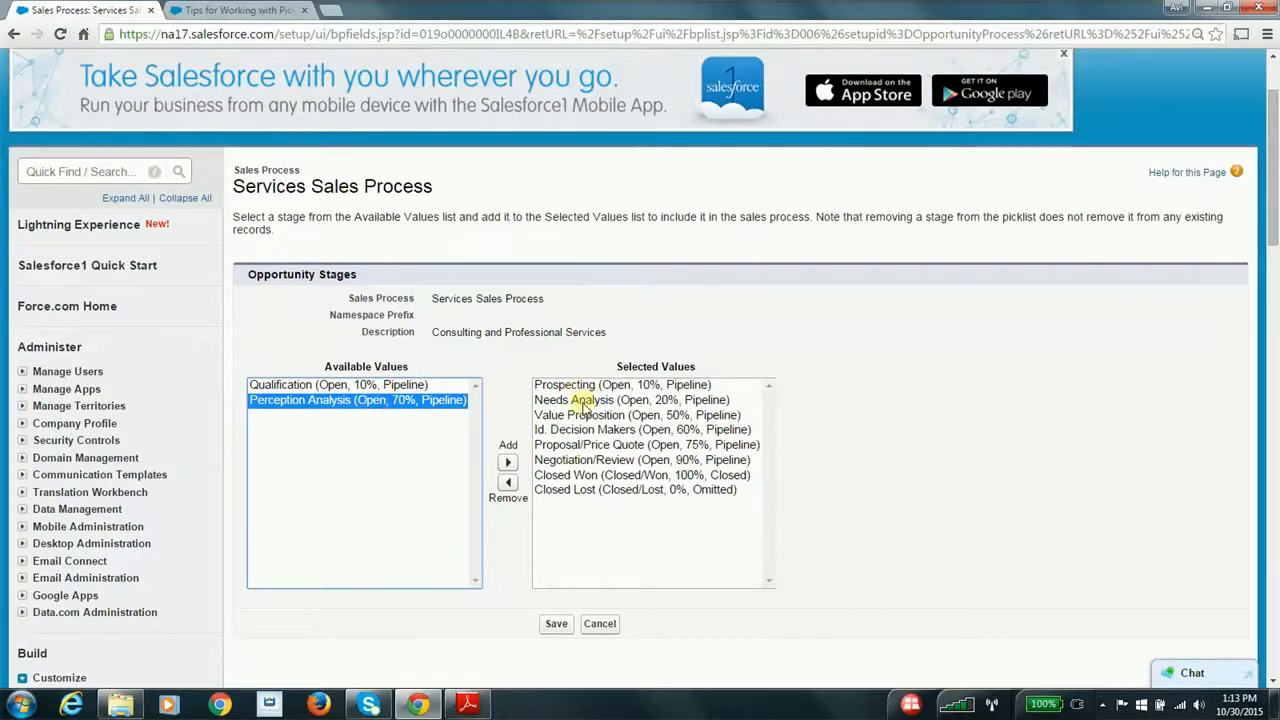
{"action": "left_click", "coordinate": [578, 430]}
{"action": "left_click", "coordinate": [580, 445]}
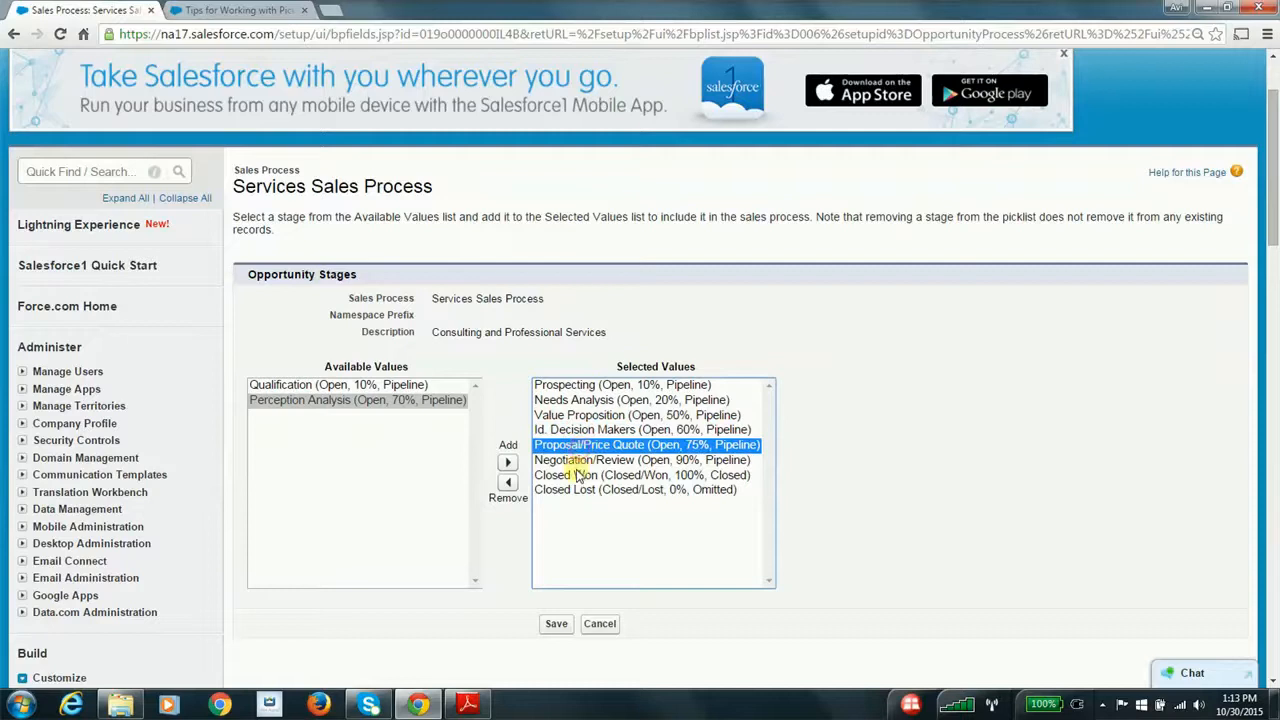
{"action": "left_click", "coordinate": [574, 460]}
{"action": "left_click", "coordinate": [581, 475]}
{"action": "left_click", "coordinate": [588, 490]}
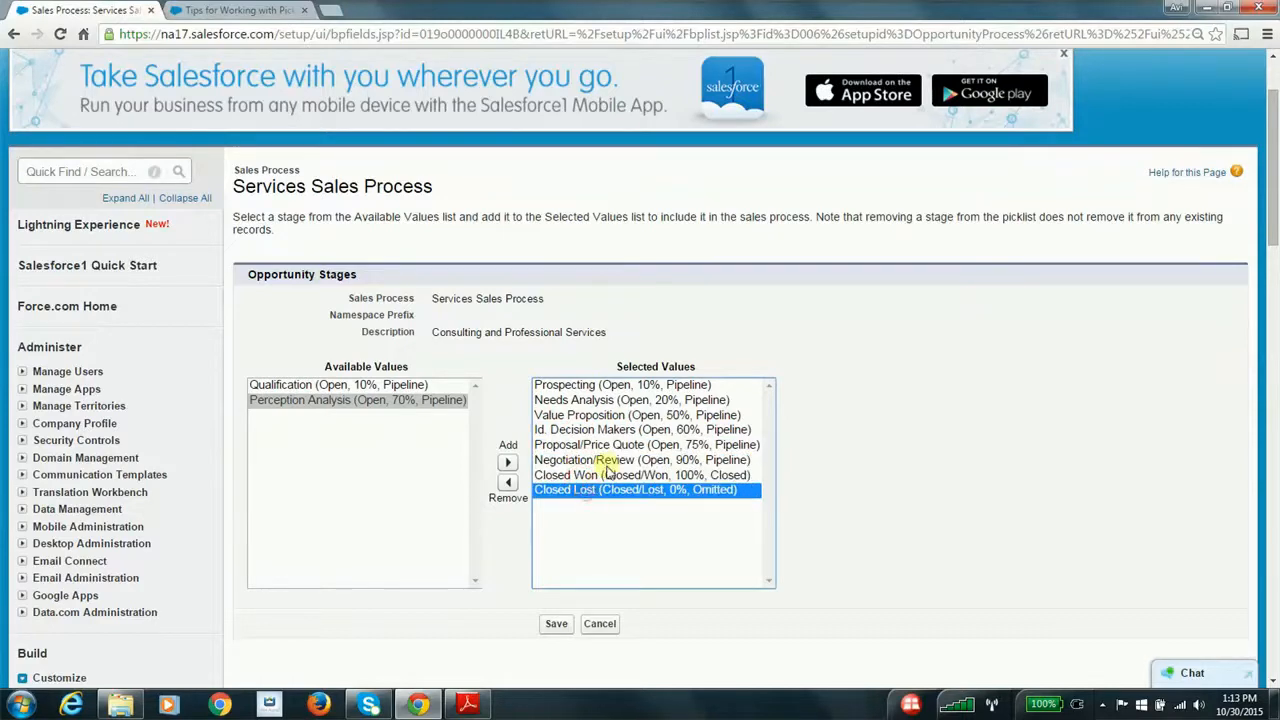
{"action": "left_click", "coordinate": [598, 388]}
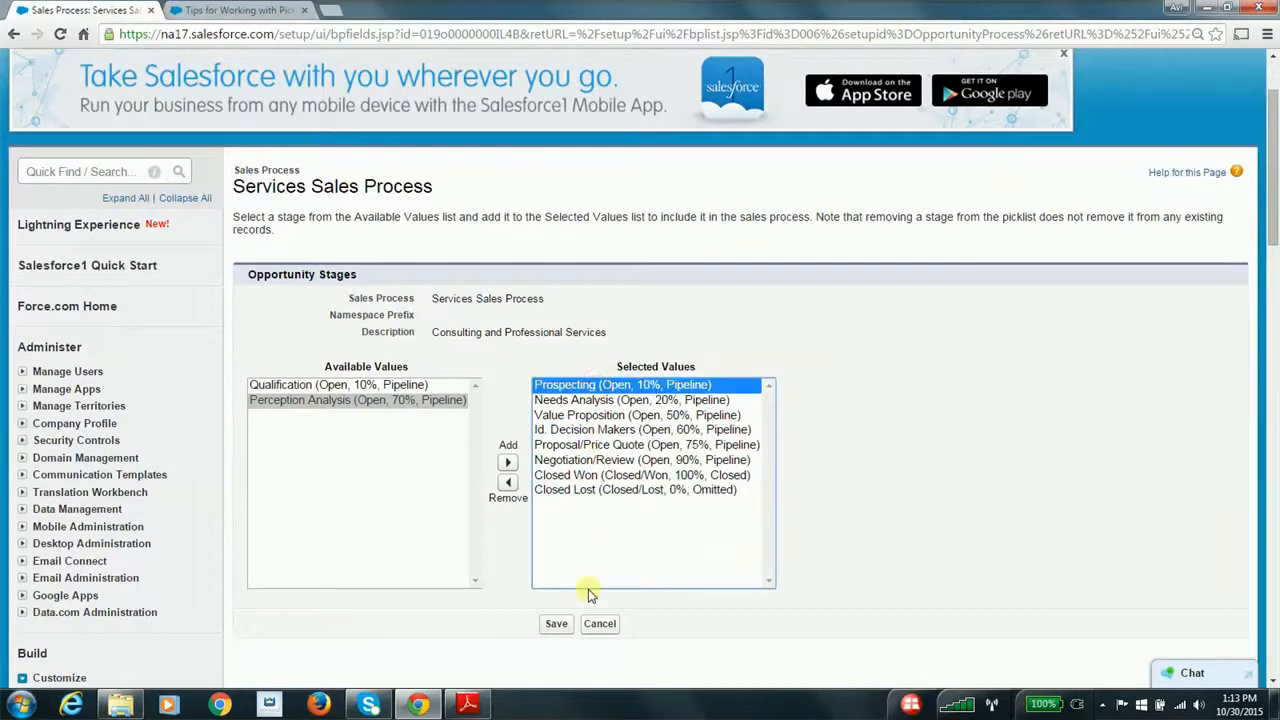
{"action": "left_click", "coordinate": [600, 623]}
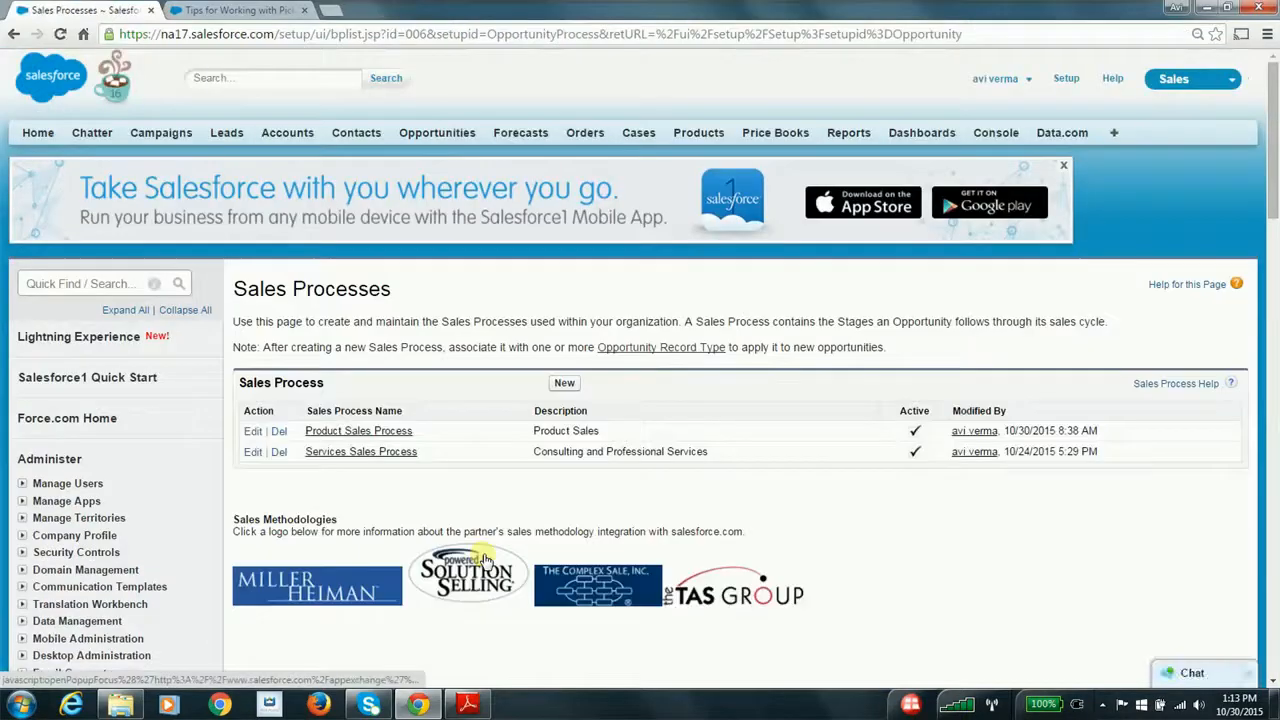
Switch to Adobe Reader to check the field customization item in the Custom Sales Processes steps, and return to Salesforce in Chrome
{"action": "scroll", "coordinate": [540, 503], "scroll_direction": "down", "scroll_amount": 2}
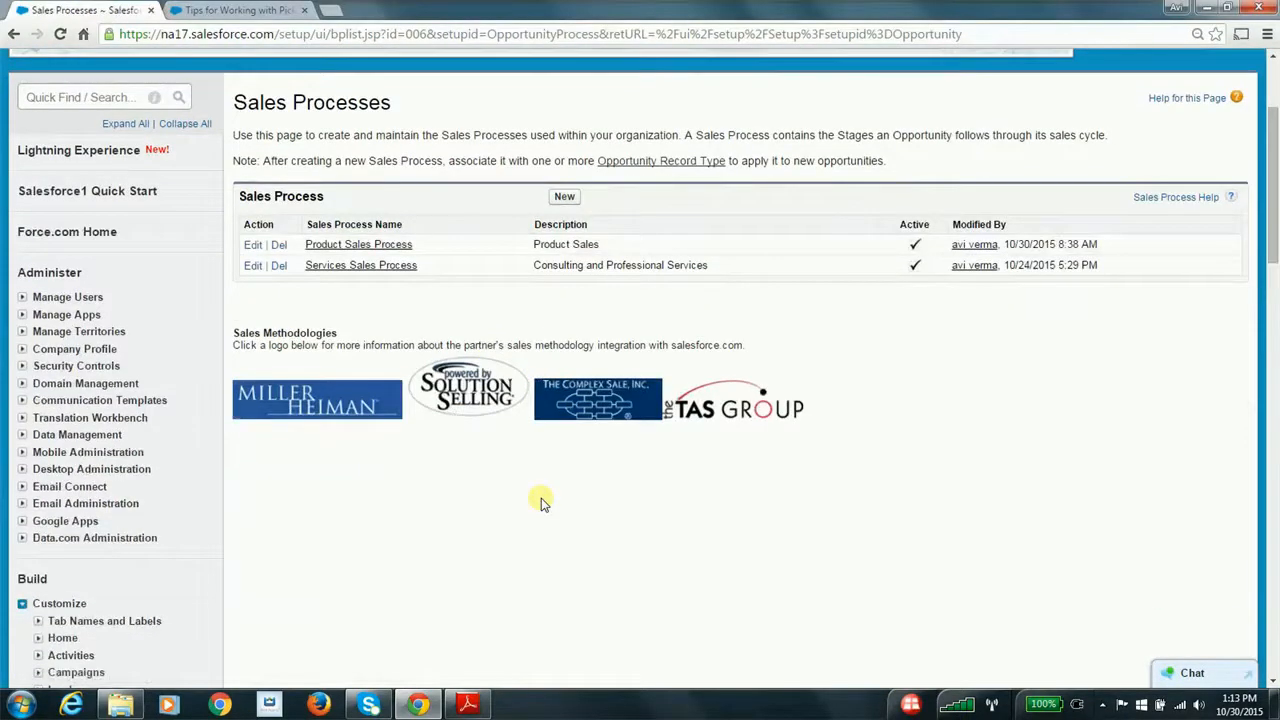
{"action": "scroll", "coordinate": [540, 503], "scroll_direction": "down", "scroll_amount": 2}
{"action": "key", "text": "alt+Tab"}
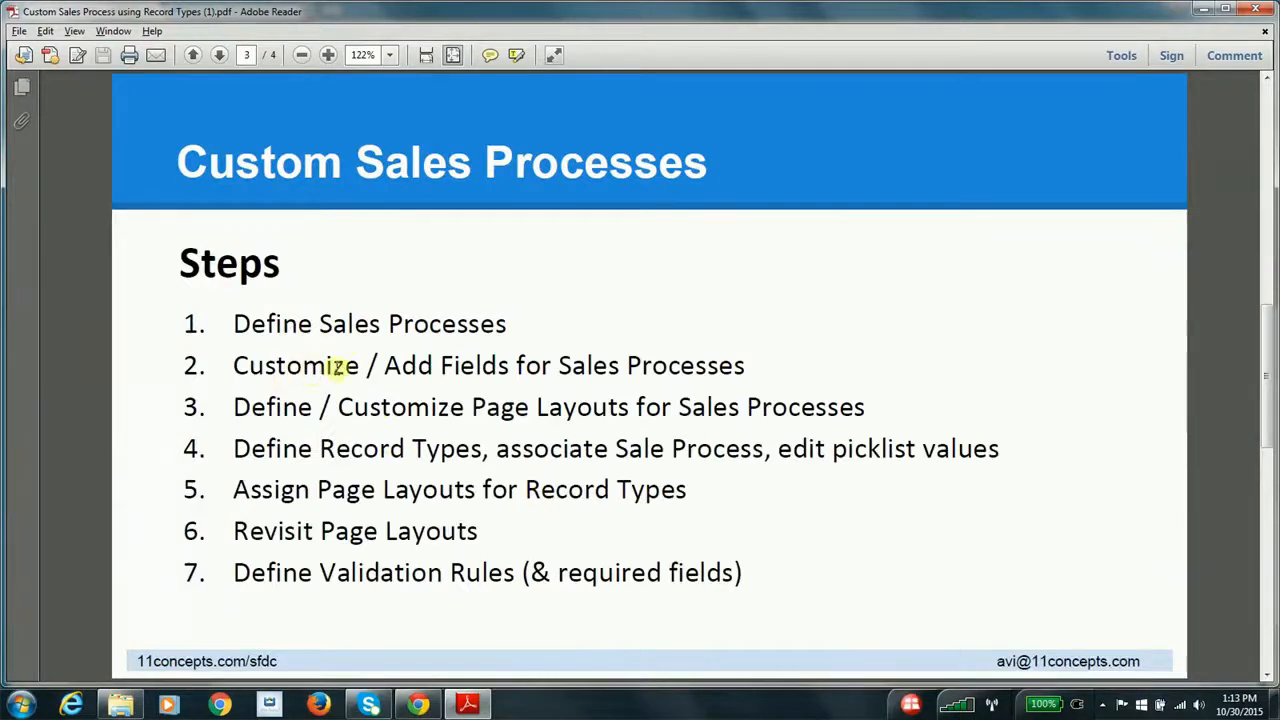
{"action": "key", "text": "alt+Tab"}
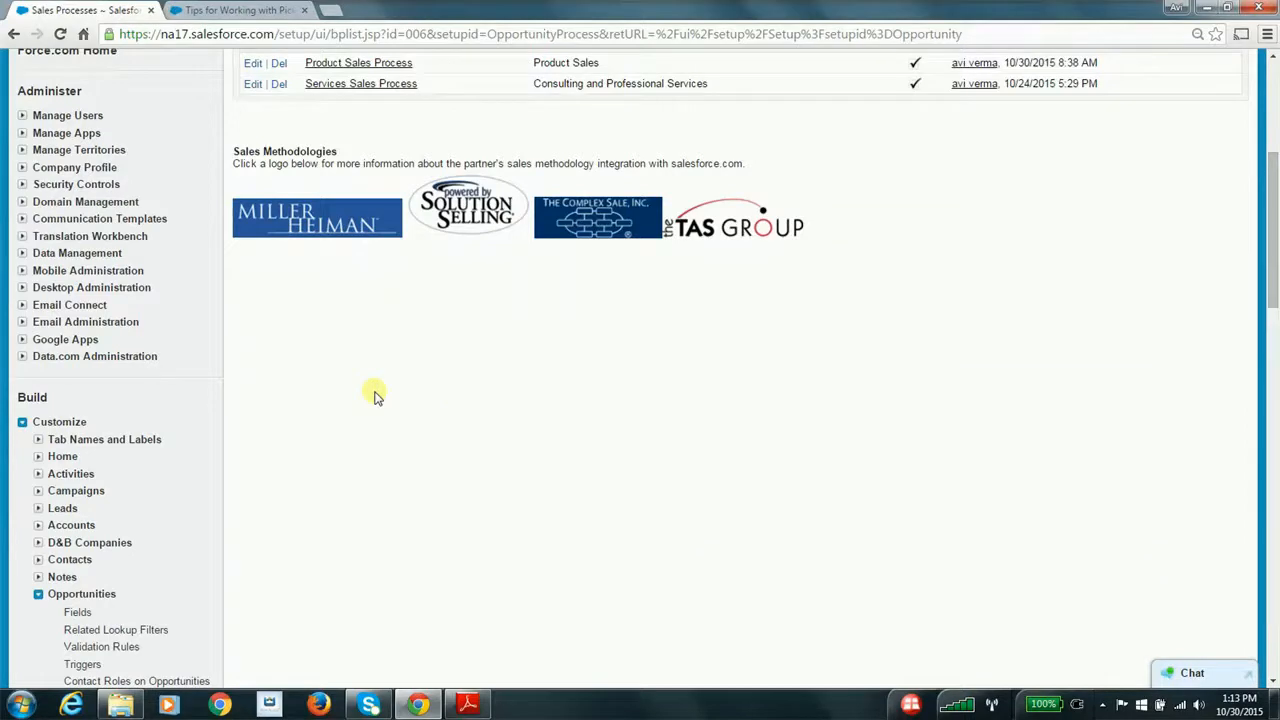
Open the Opportunity fields setup page and review its standard and custom fields
{"action": "scroll", "coordinate": [374, 395], "scroll_direction": "down", "scroll_amount": 2}
{"action": "left_click", "coordinate": [77, 403]}
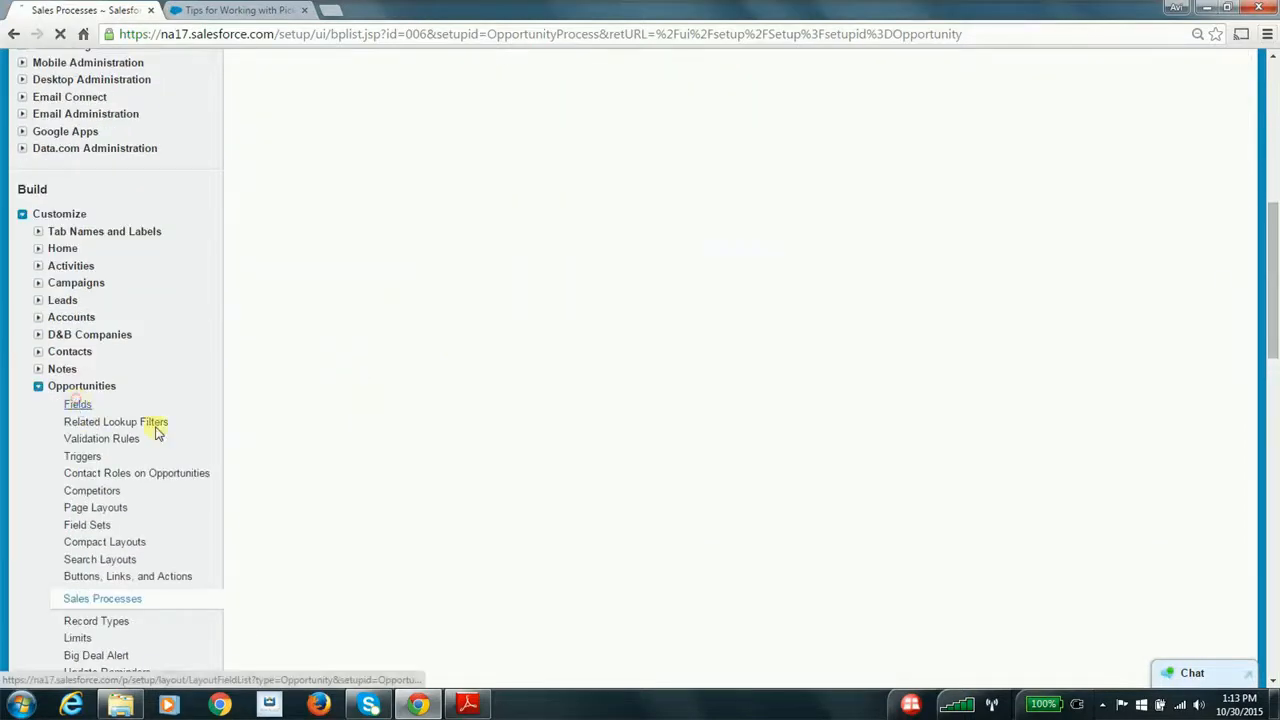
{"action": "scroll", "coordinate": [402, 495], "scroll_direction": "down", "scroll_amount": 1}
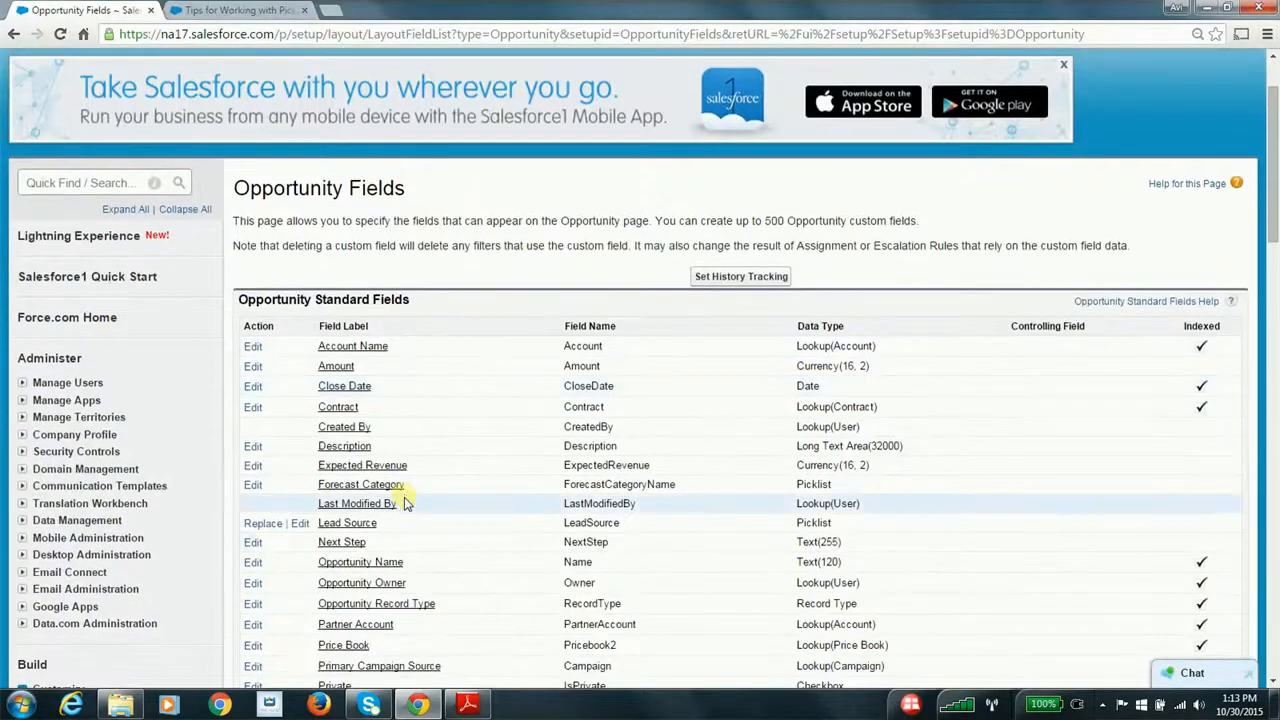
{"action": "scroll", "coordinate": [398, 540], "scroll_direction": "down", "scroll_amount": 2}
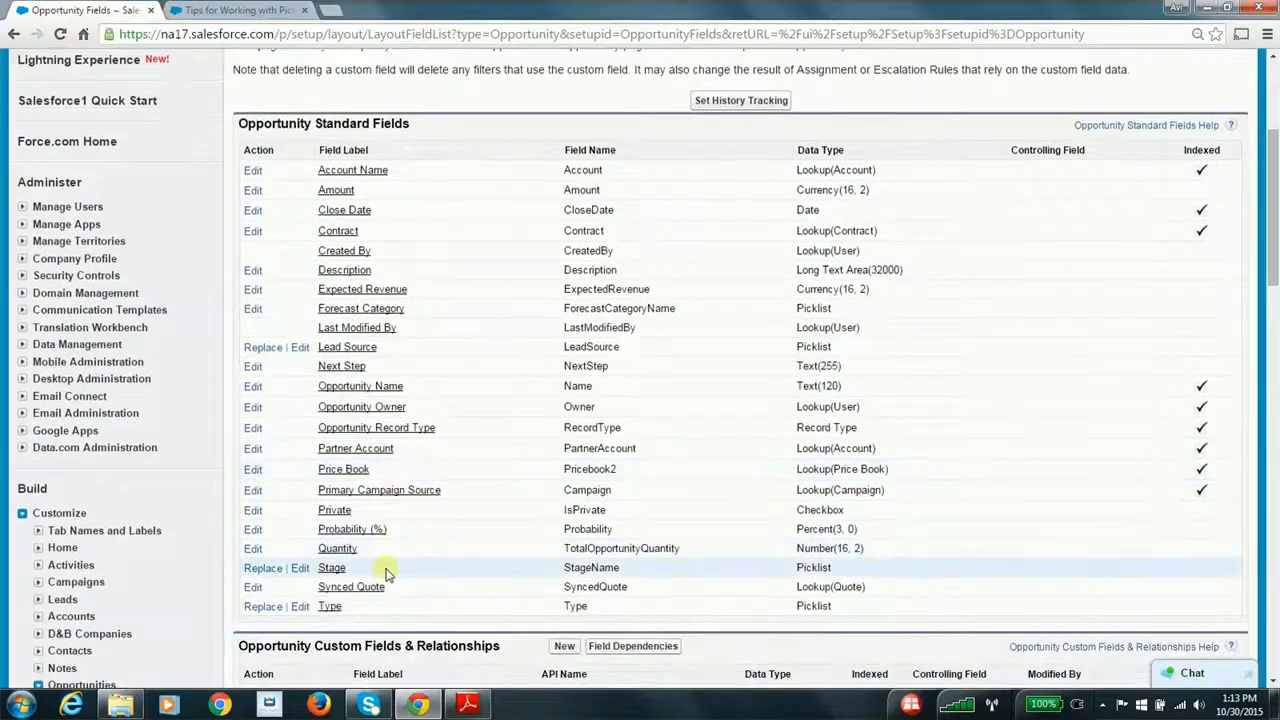
{"action": "scroll", "coordinate": [388, 572], "scroll_direction": "down", "scroll_amount": 3}
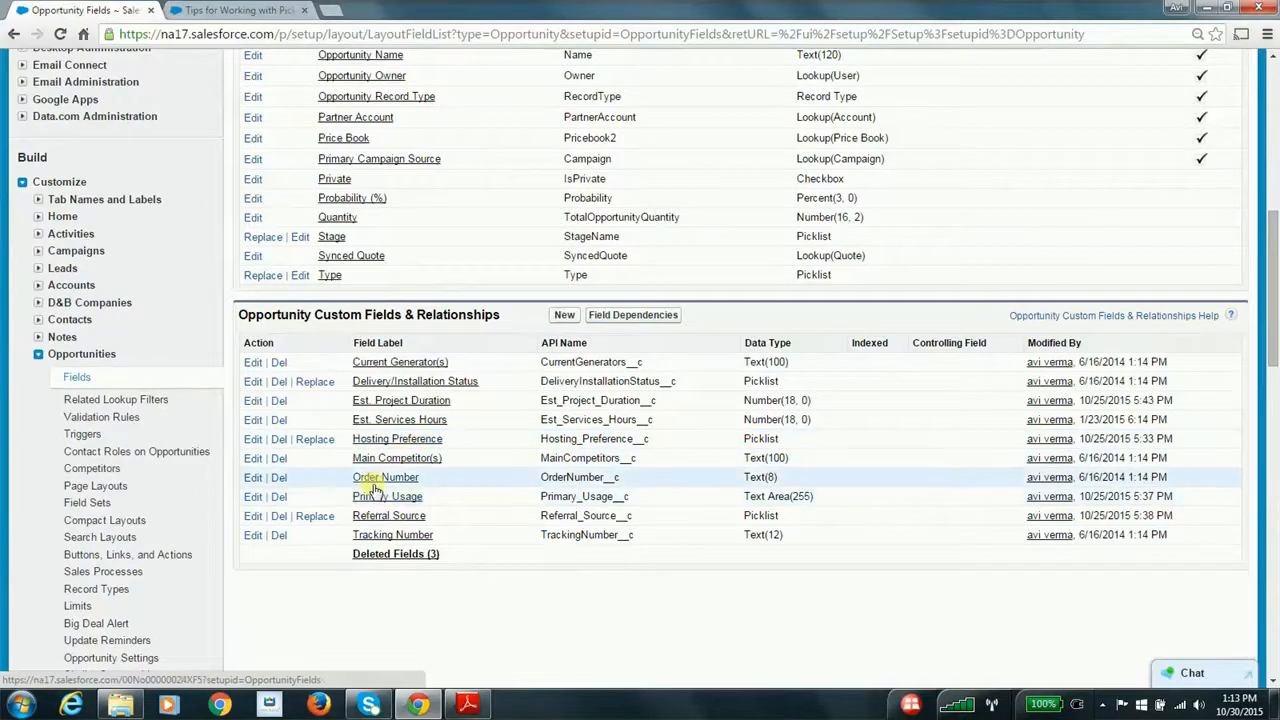
Inspect the Hosting Preference custom field's definition and picklist values, and return to the Opportunity fields list
{"action": "left_click", "coordinate": [405, 443]}
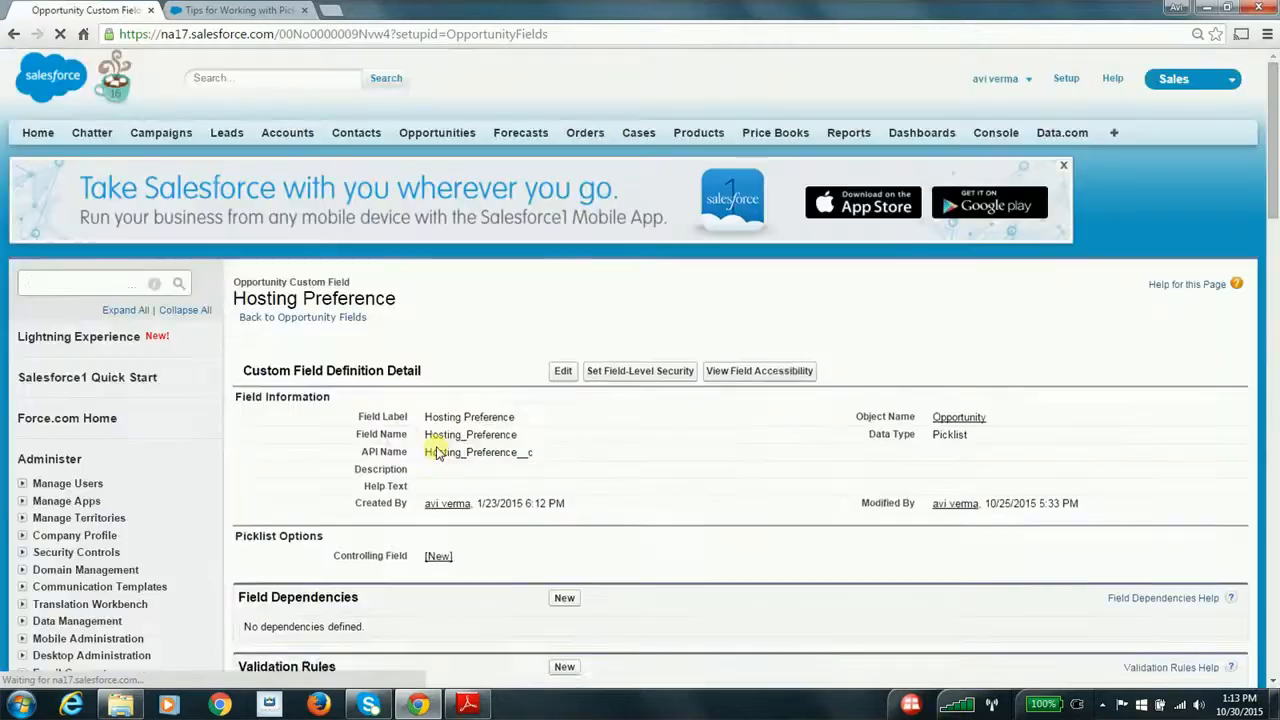
{"action": "scroll", "coordinate": [434, 451], "scroll_direction": "down", "scroll_amount": 2}
{"action": "scroll", "coordinate": [434, 451], "scroll_direction": "down", "scroll_amount": 2}
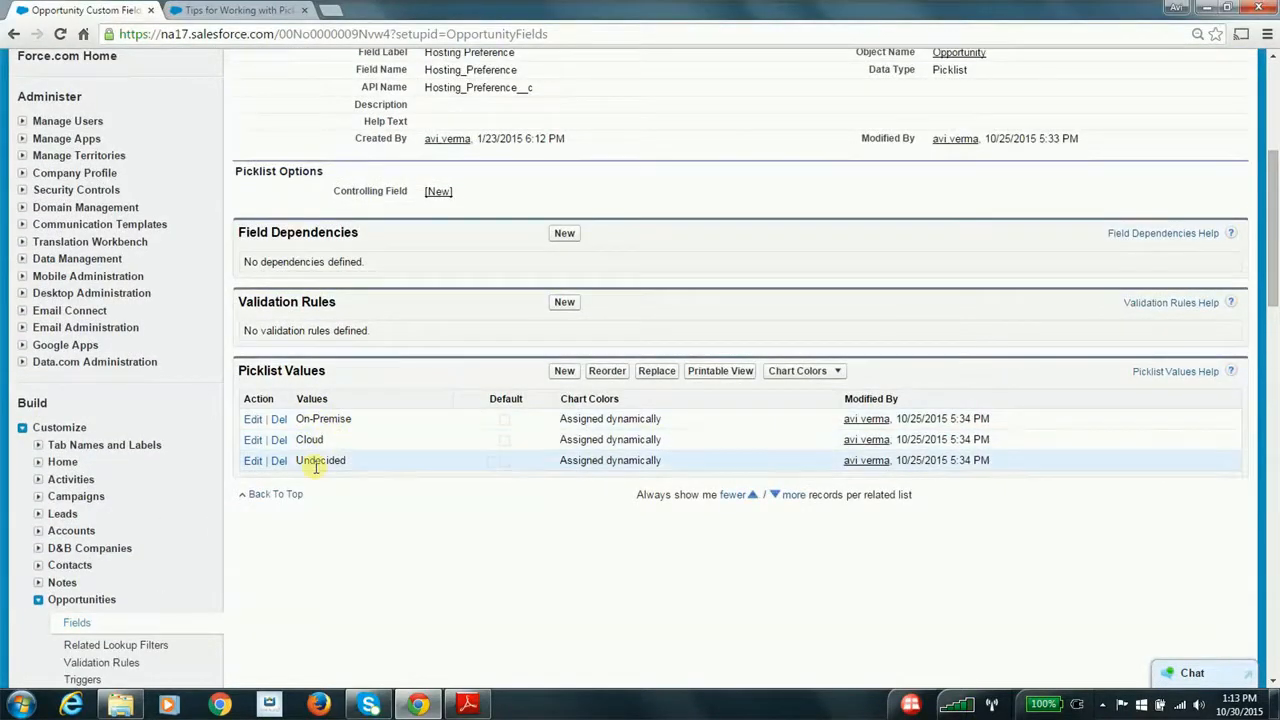
{"action": "scroll", "coordinate": [342, 462], "scroll_direction": "up", "scroll_amount": 2}
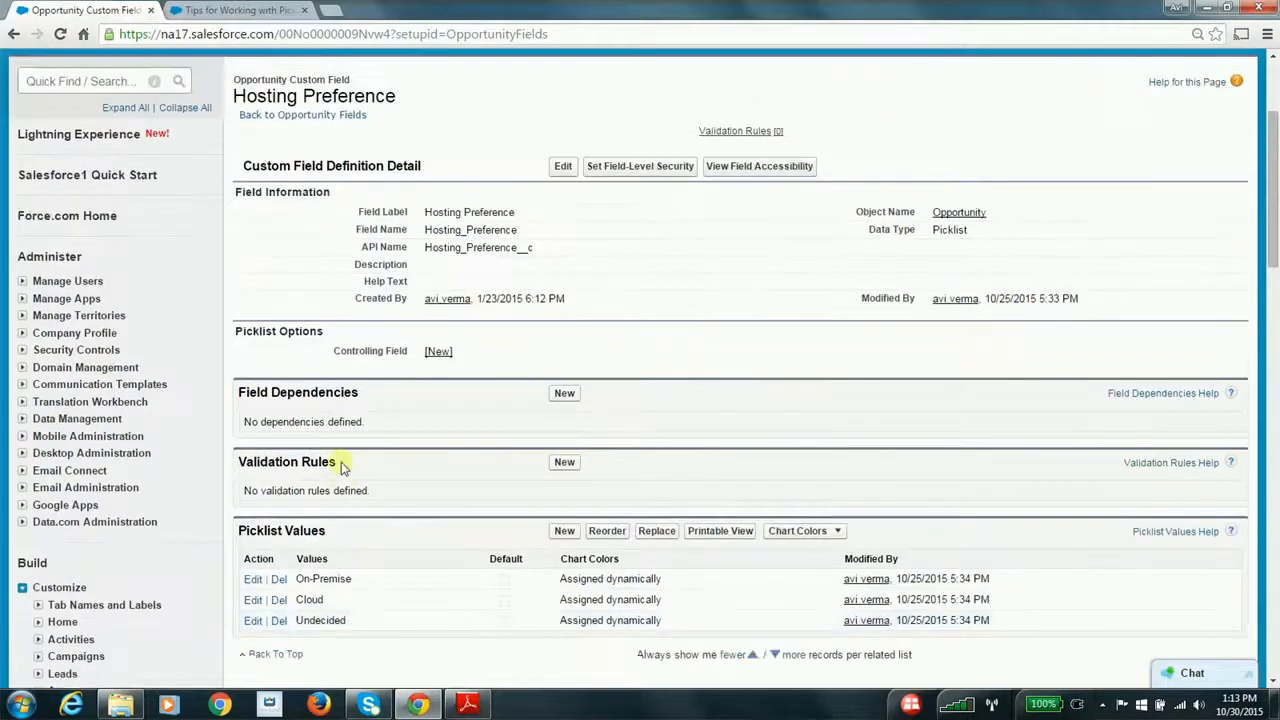
{"action": "left_click", "coordinate": [13, 36]}
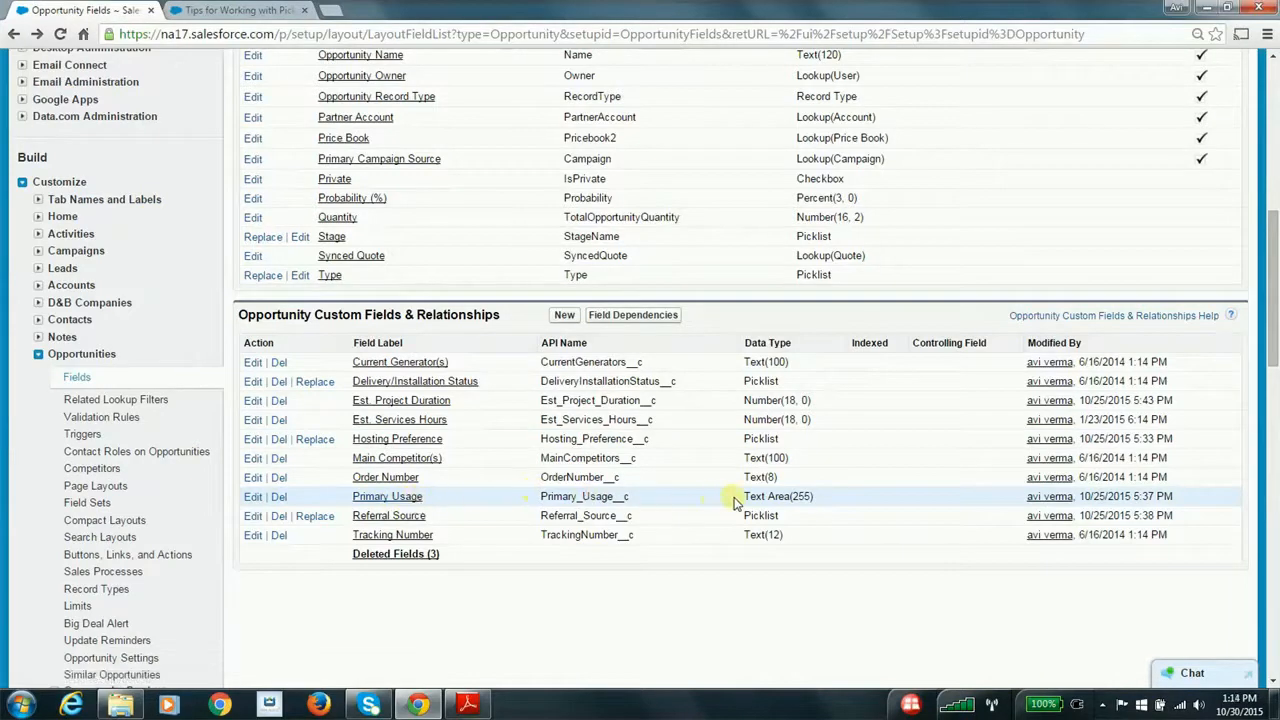
Inspect the Referral Source custom field's validation rules and picklist values, and return to the Opportunity fields list
{"action": "left_click", "coordinate": [388, 516]}
{"action": "scroll", "coordinate": [437, 514], "scroll_direction": "down", "scroll_amount": 2}
{"action": "scroll", "coordinate": [437, 517], "scroll_direction": "down", "scroll_amount": 2}
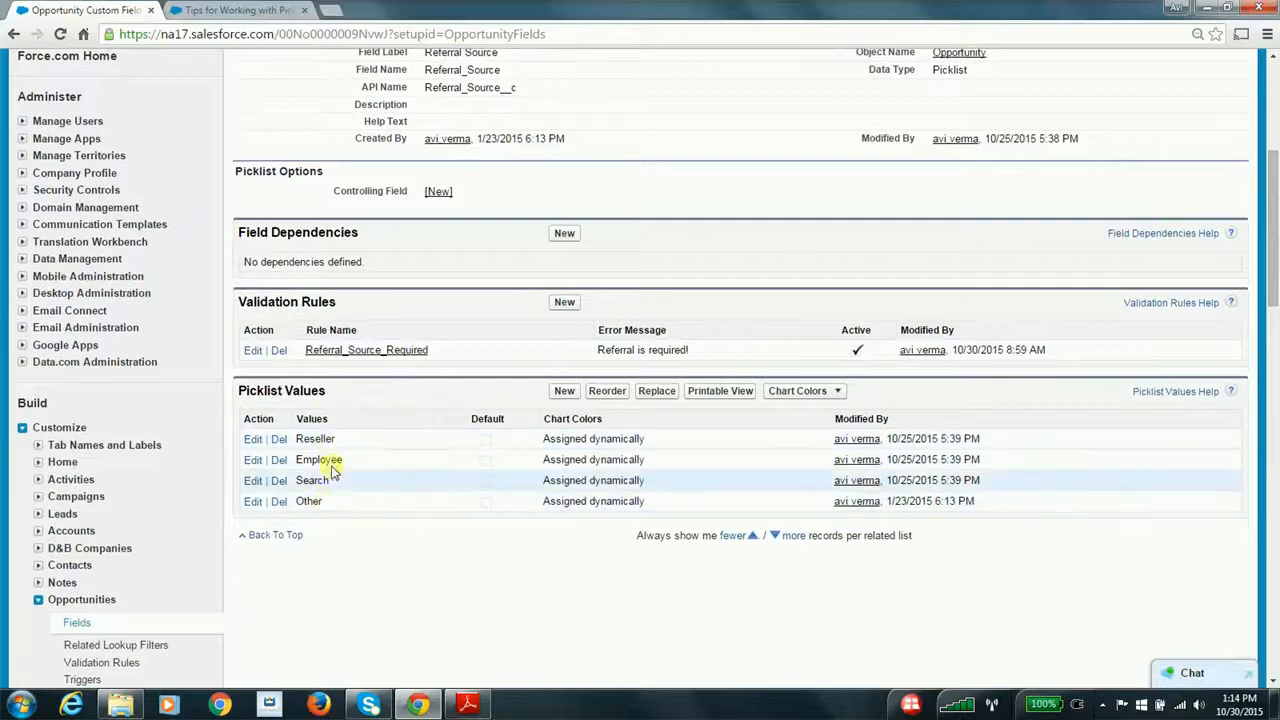
{"action": "scroll", "coordinate": [335, 470], "scroll_direction": "up", "scroll_amount": 4}
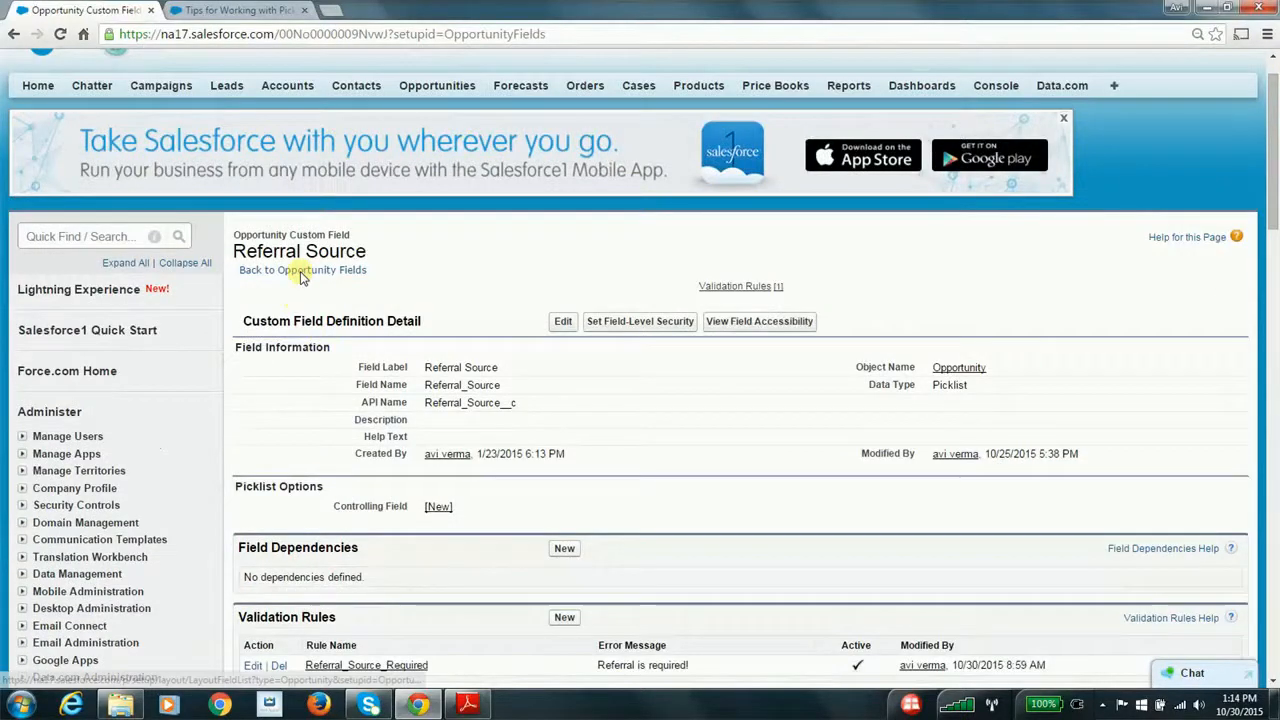
{"action": "left_click", "coordinate": [14, 34]}
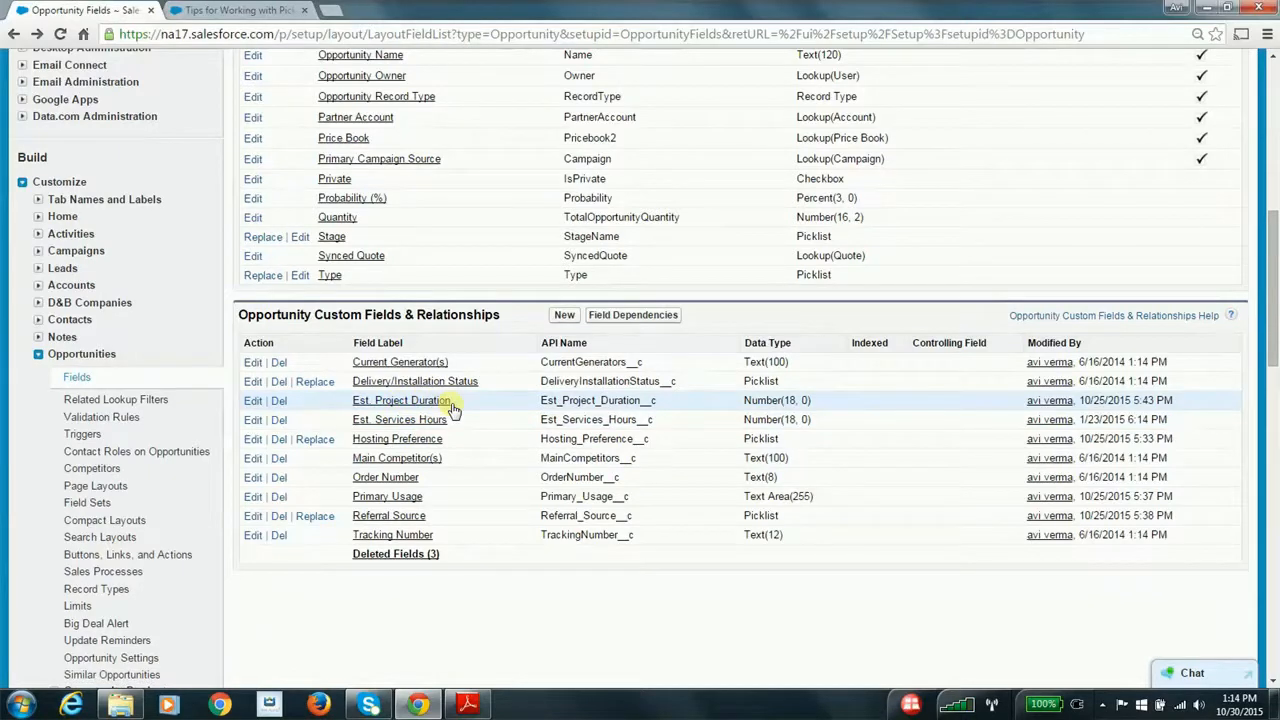
Switch to Adobe Reader to check the page layout item in the Custom Sales Processes steps, and return to Salesforce in Chrome
{"action": "scroll", "coordinate": [452, 408], "scroll_direction": "down", "scroll_amount": 3}
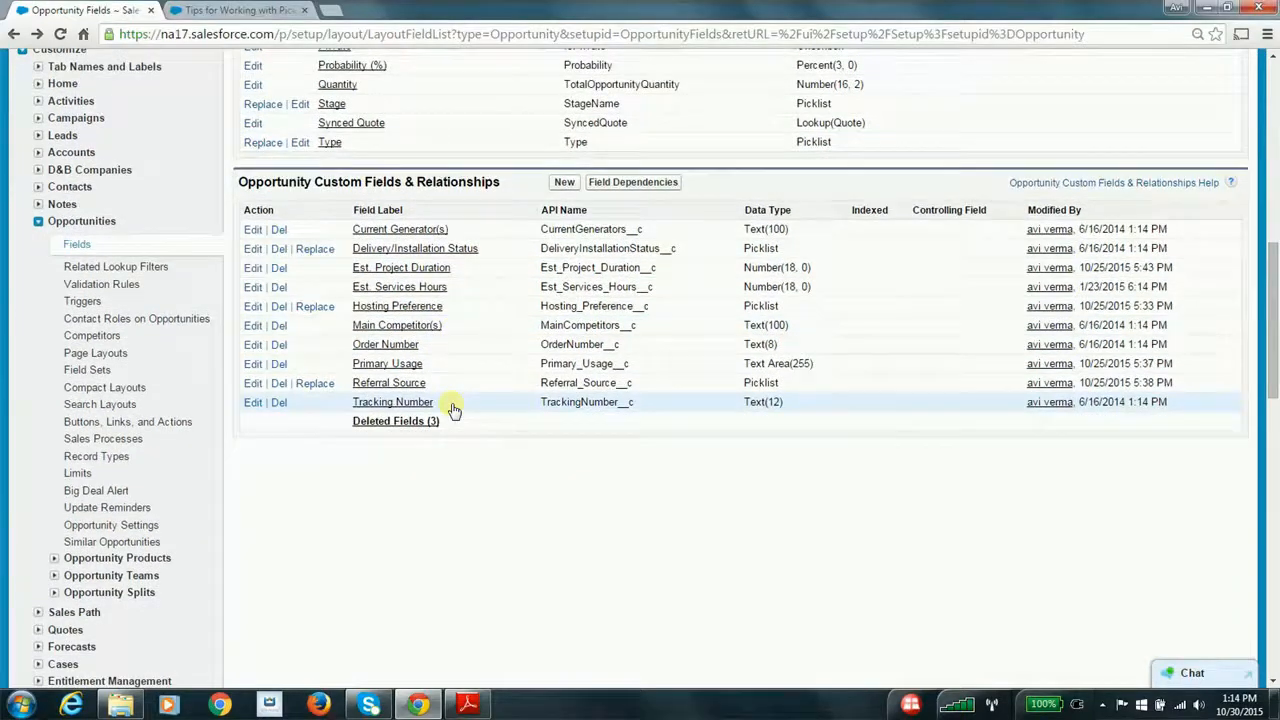
{"action": "key", "text": "alt+Tab"}
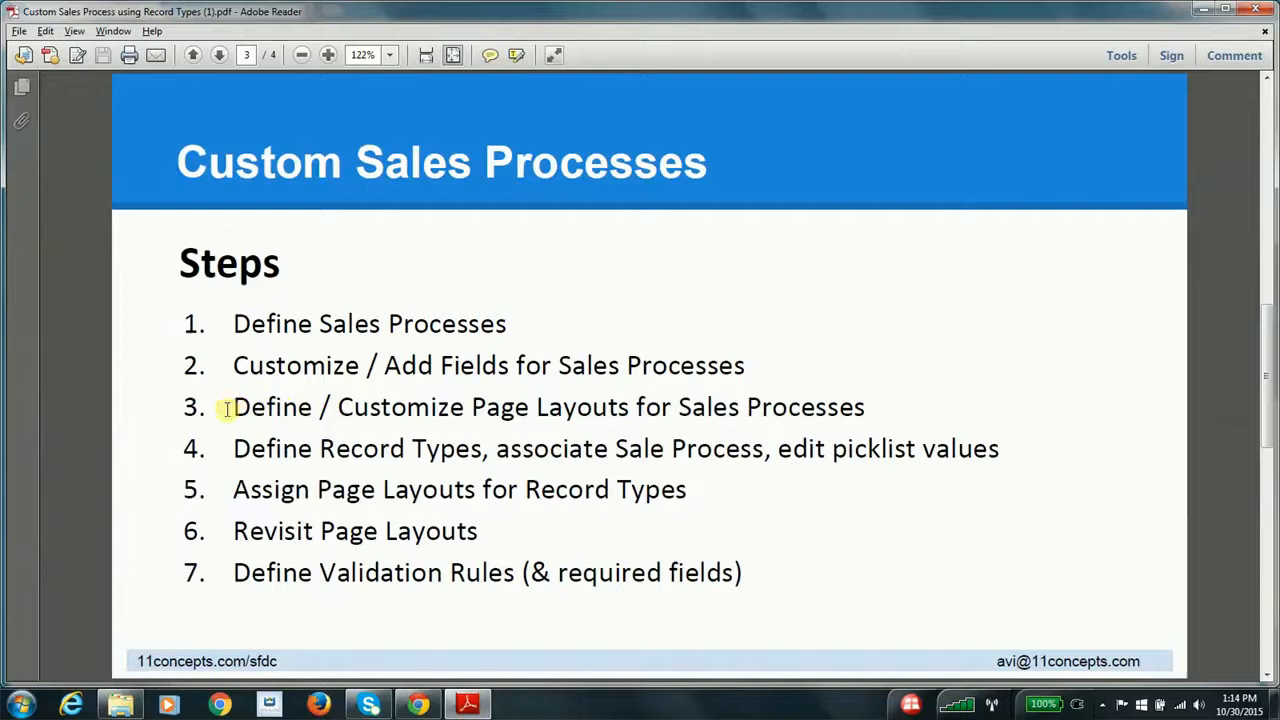
{"action": "key", "text": "alt+Tab"}
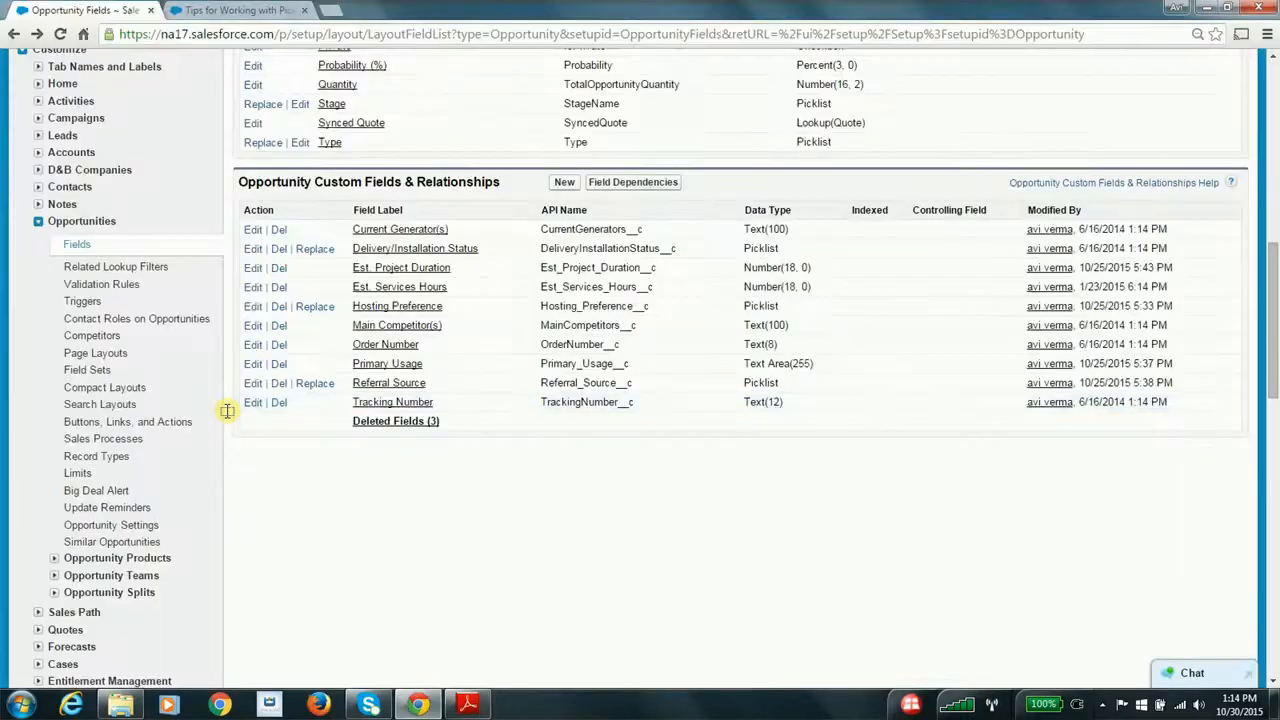
Open the Opportunity (product sales) layout for editing from the Opportunity page layouts and review its detail sections
{"action": "left_click", "coordinate": [105, 356]}
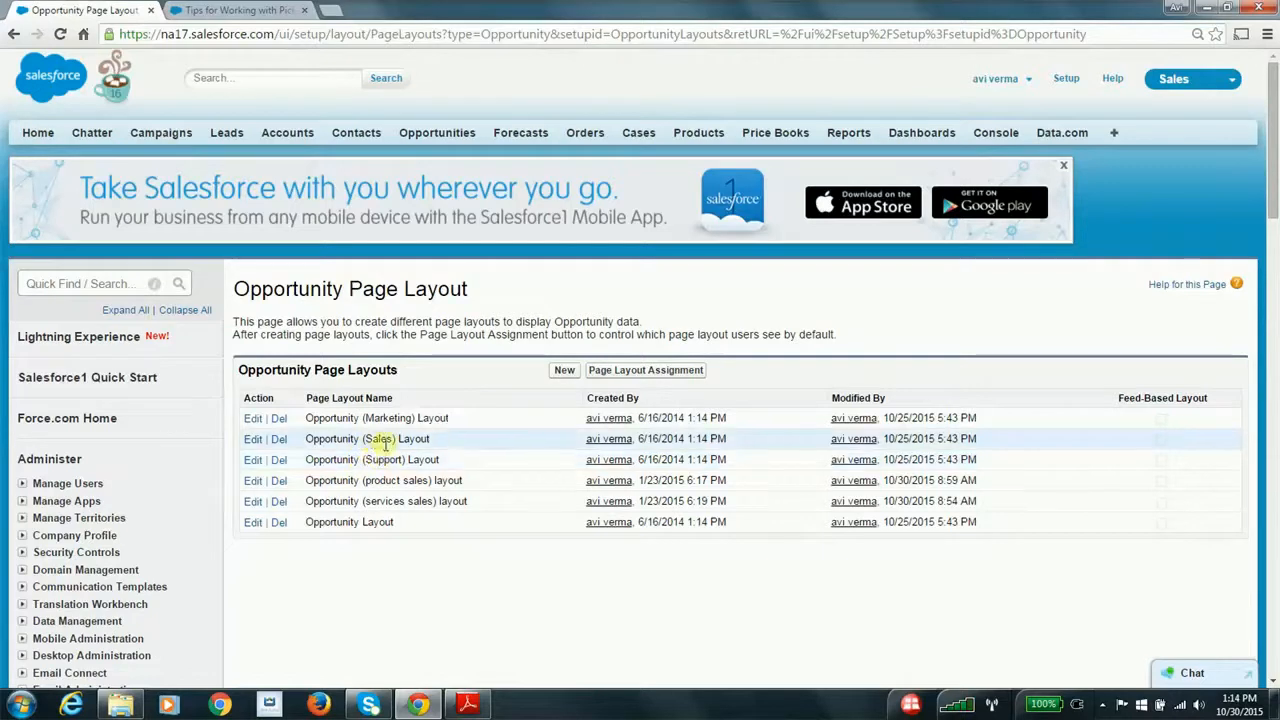
{"action": "left_click", "coordinate": [253, 482]}
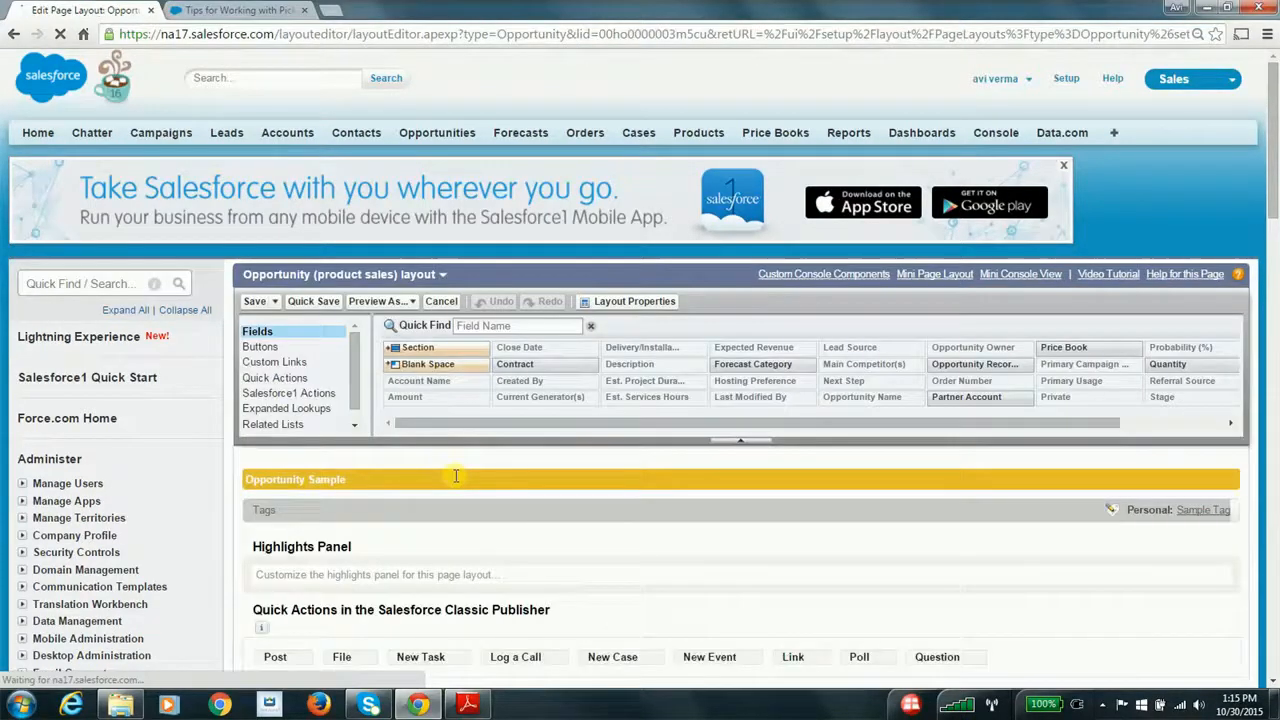
{"action": "scroll", "coordinate": [455, 476], "scroll_direction": "down", "scroll_amount": 5}
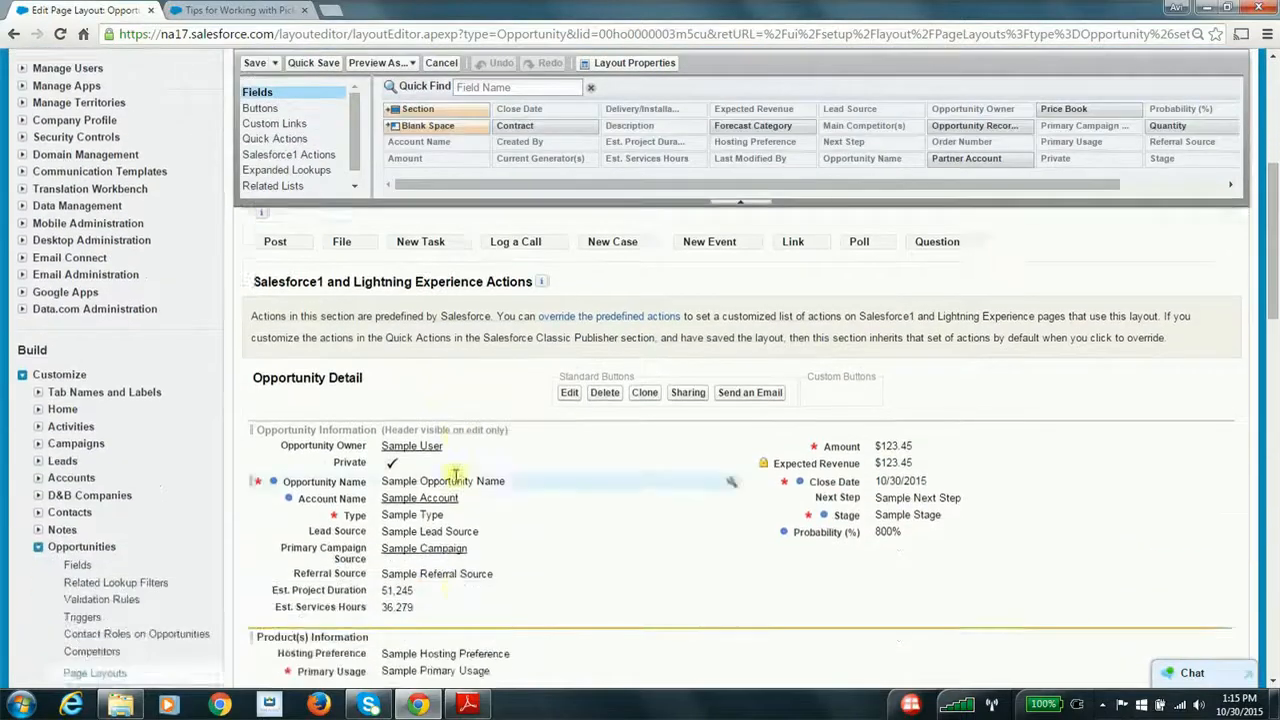
{"action": "scroll", "coordinate": [455, 476], "scroll_direction": "down", "scroll_amount": 2}
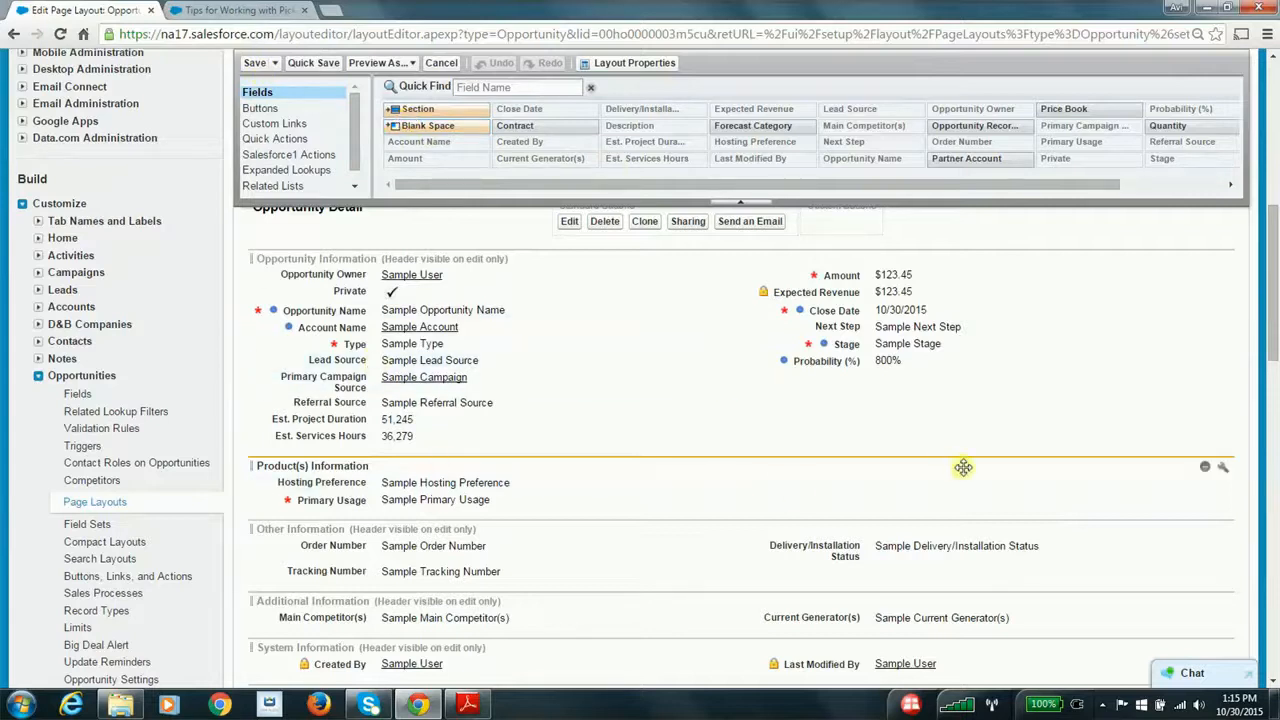
Remove the Product(s) Information section and add a new two-column section named "Product(s) Informaiton" above Other Information
{"action": "left_click", "coordinate": [1207, 474]}
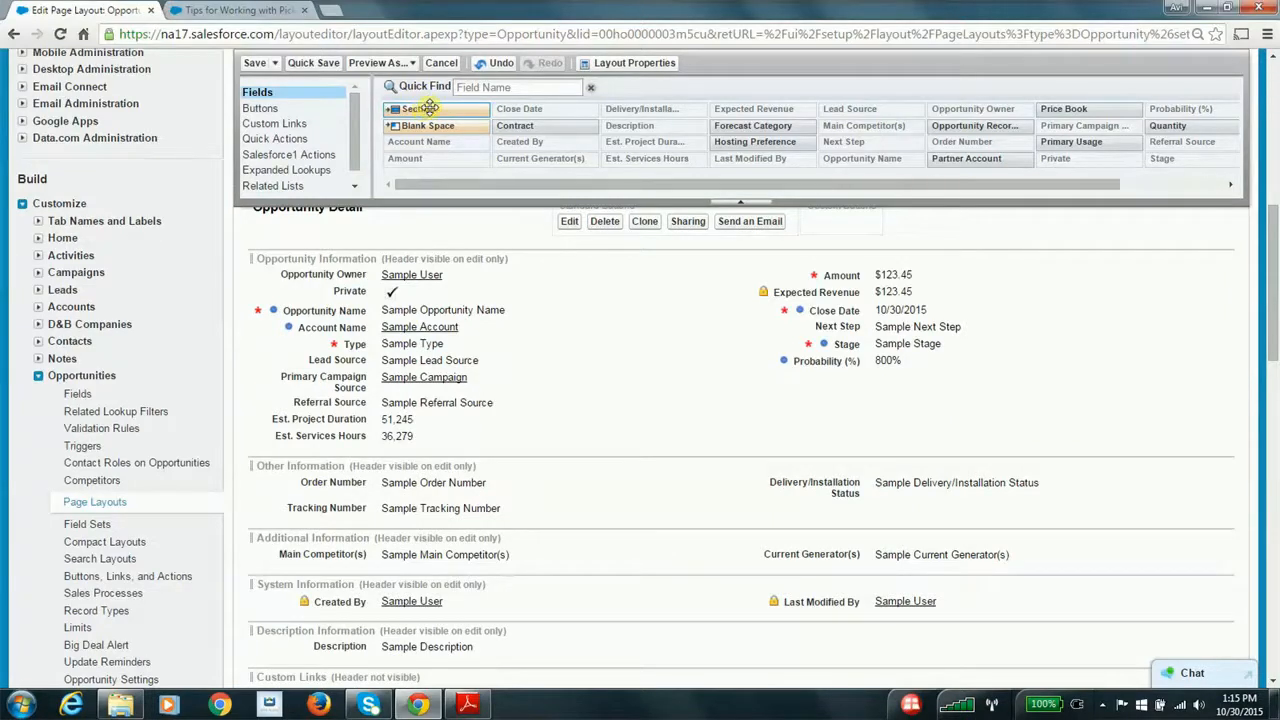
{"action": "left_click_drag", "start_coordinate": [428, 108], "coordinate": [357, 421]}
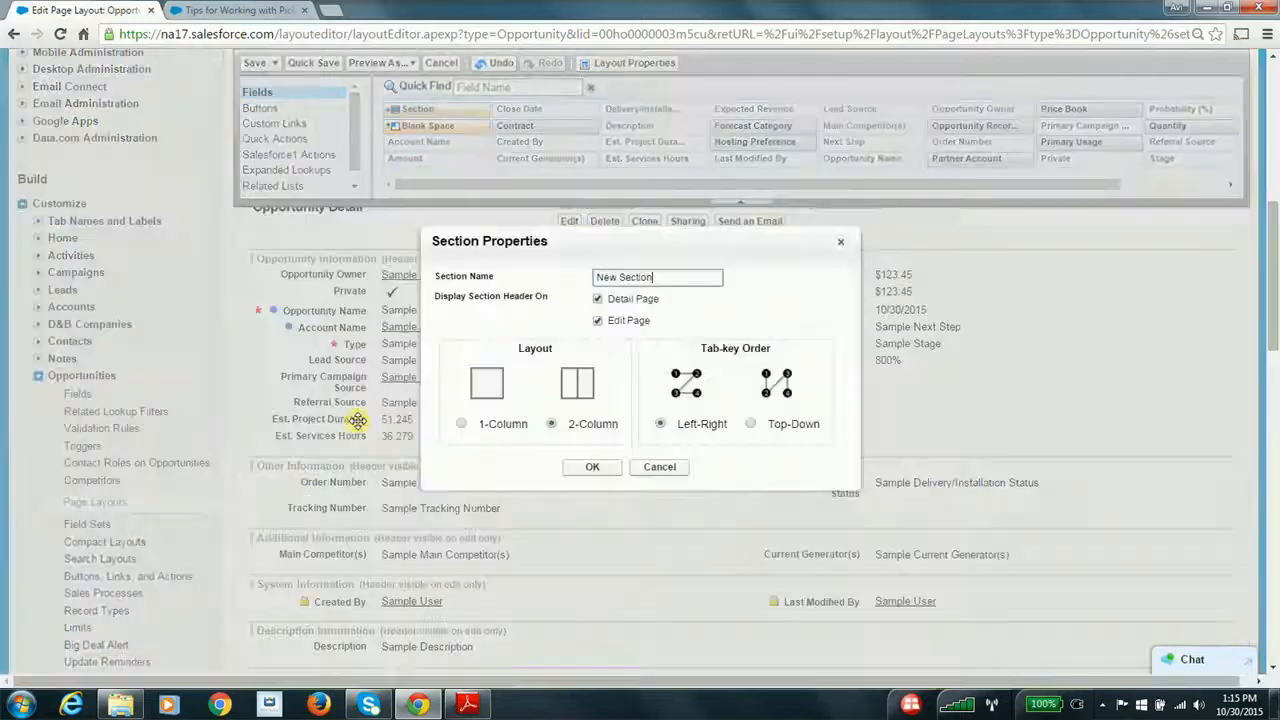
{"action": "triple_click", "coordinate": [651, 279]}
{"action": "type", "text": "Product(s) Informaiton"}
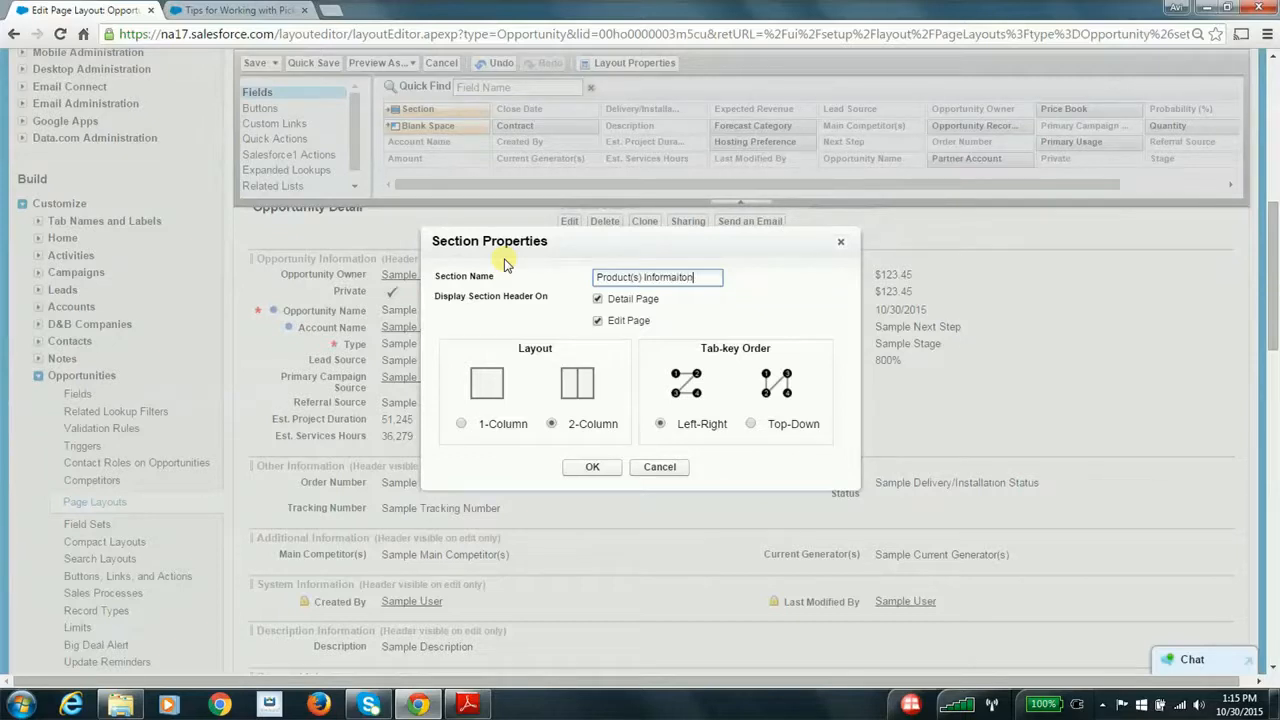
{"action": "left_click", "coordinate": [572, 468]}
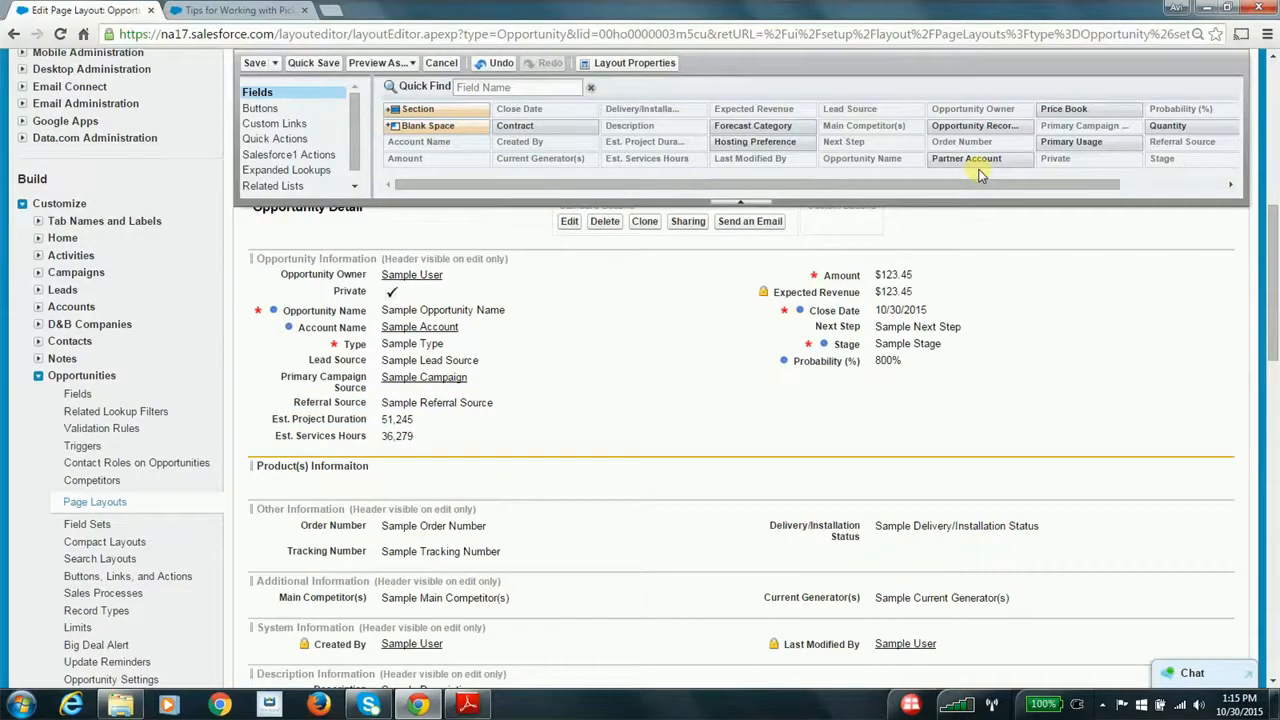
Add the Hosting Preference and Primary Usage fields to the new product section and save the layout
{"action": "left_click_drag", "start_coordinate": [766, 141], "coordinate": [505, 474]}
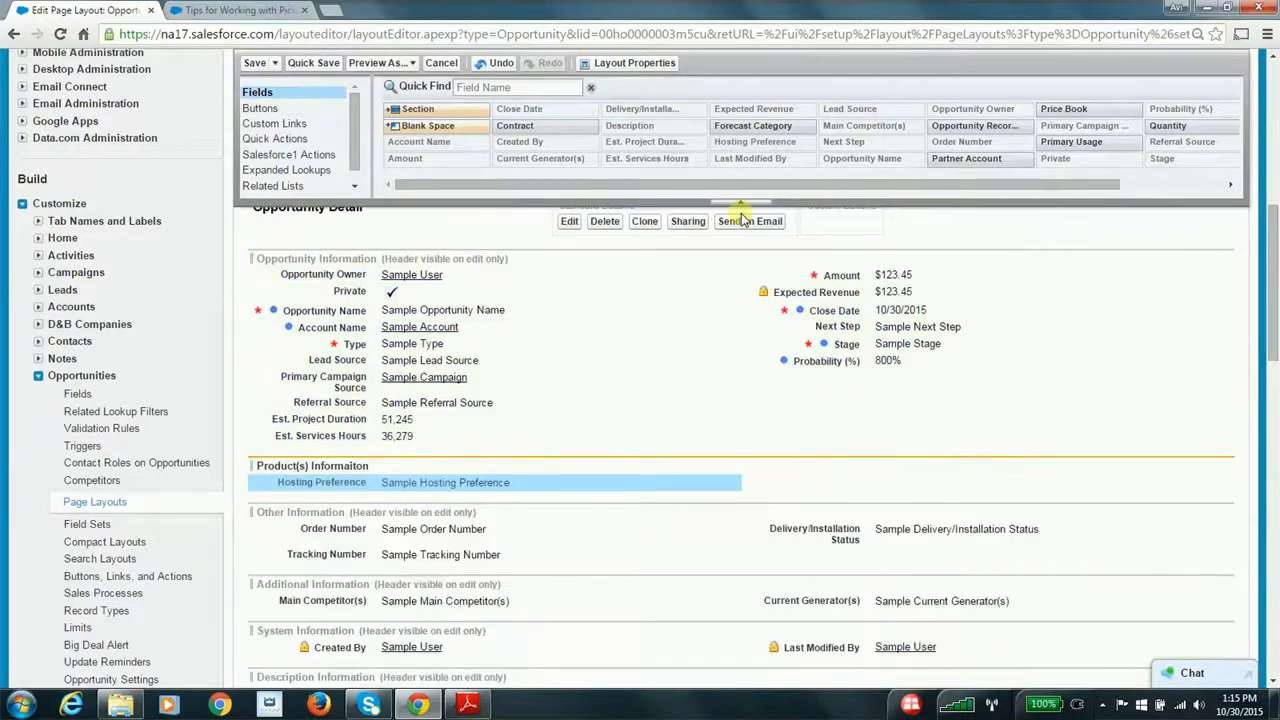
{"action": "left_click_drag", "start_coordinate": [1053, 141], "coordinate": [521, 498]}
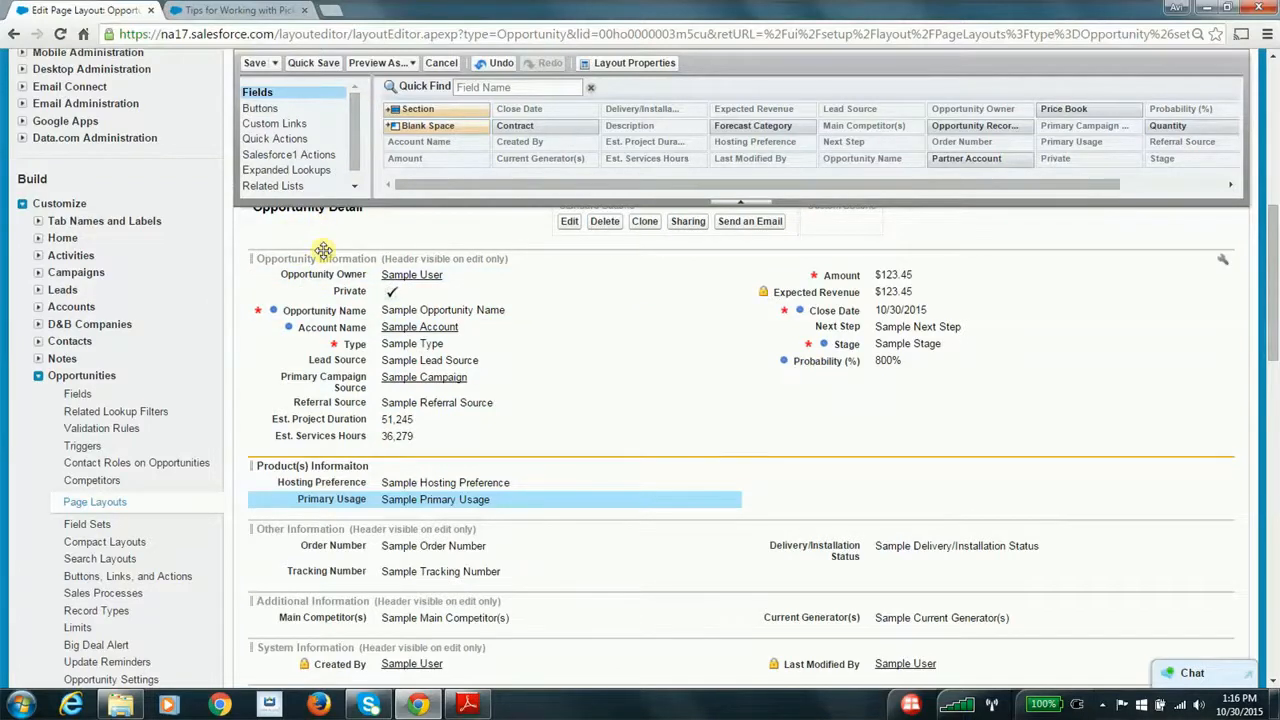
{"action": "scroll", "coordinate": [323, 251], "scroll_direction": "up", "scroll_amount": 1}
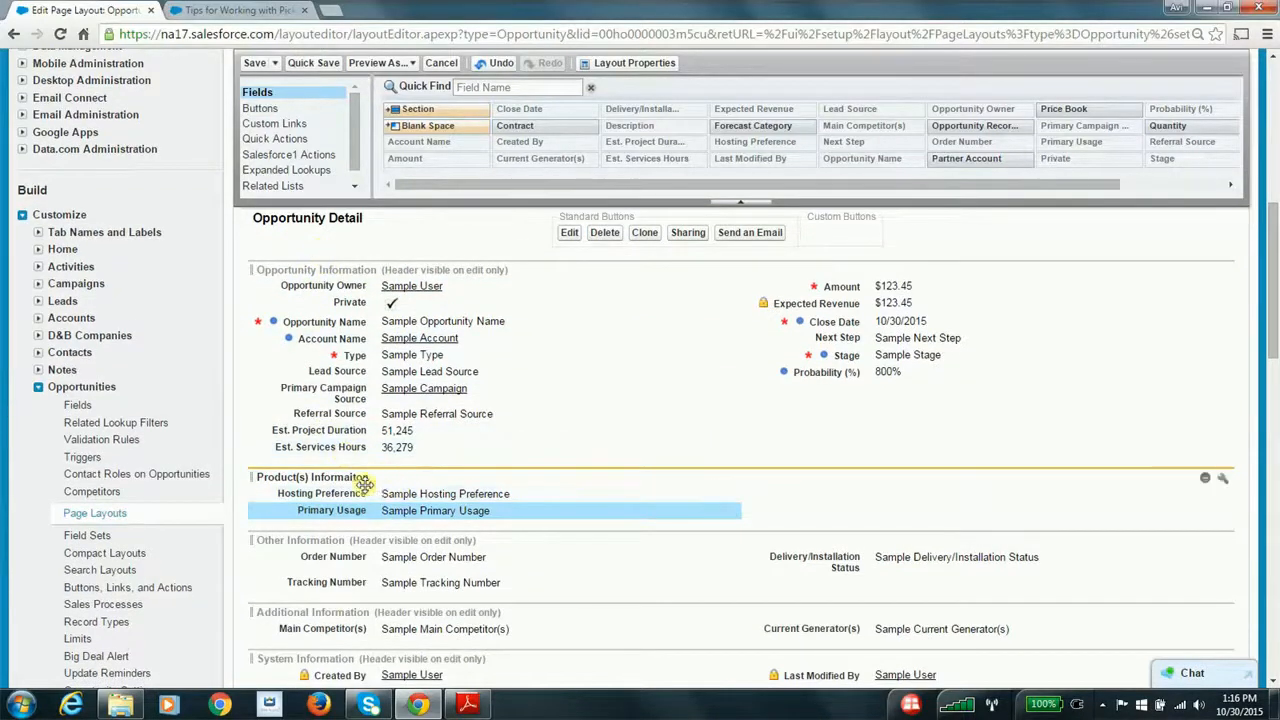
{"action": "left_click", "coordinate": [254, 62]}
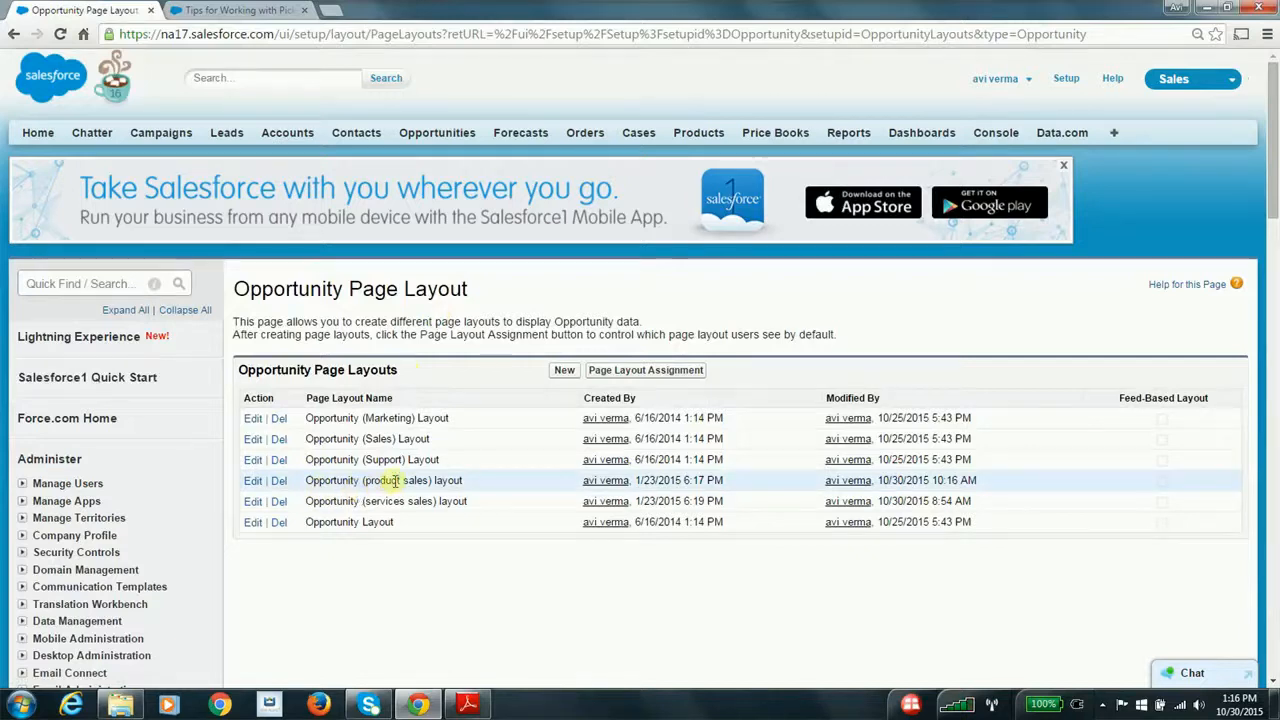
Open the Opportunity (services sales) layout for editing, review its Services Information section, and save the layout
{"action": "left_click", "coordinate": [254, 501]}
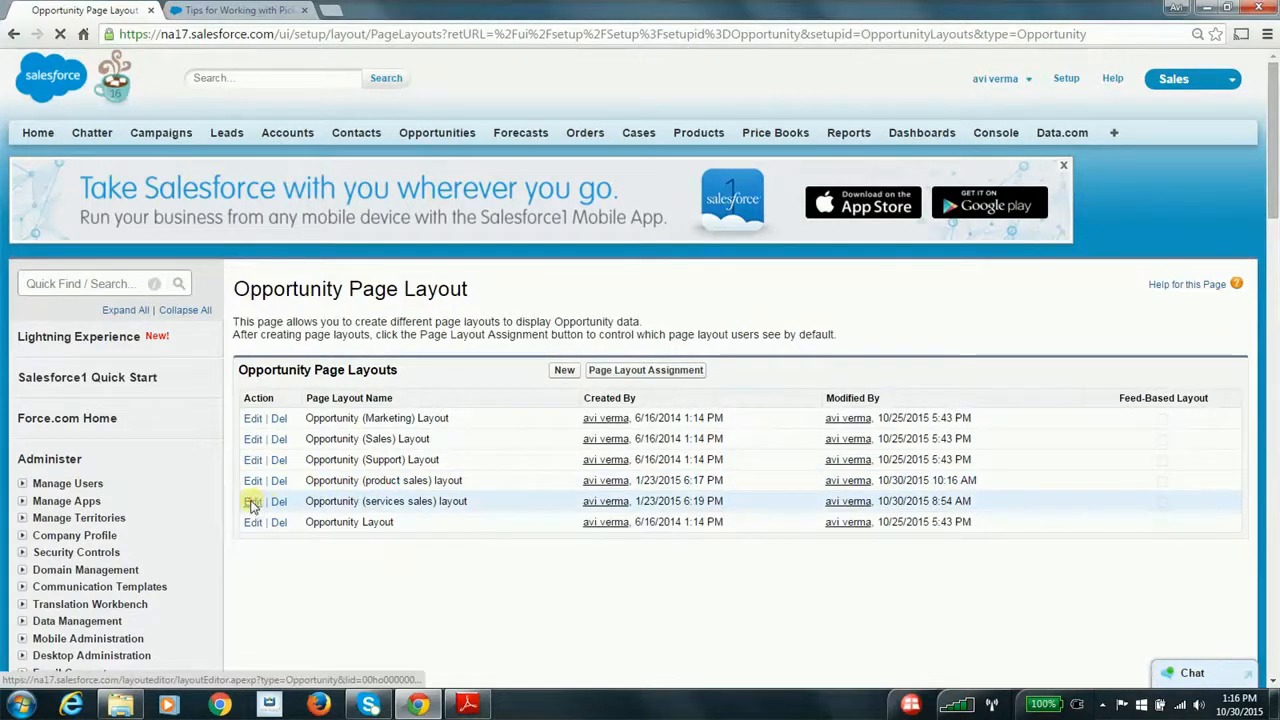
{"action": "scroll", "coordinate": [357, 519], "scroll_direction": "down", "scroll_amount": 5}
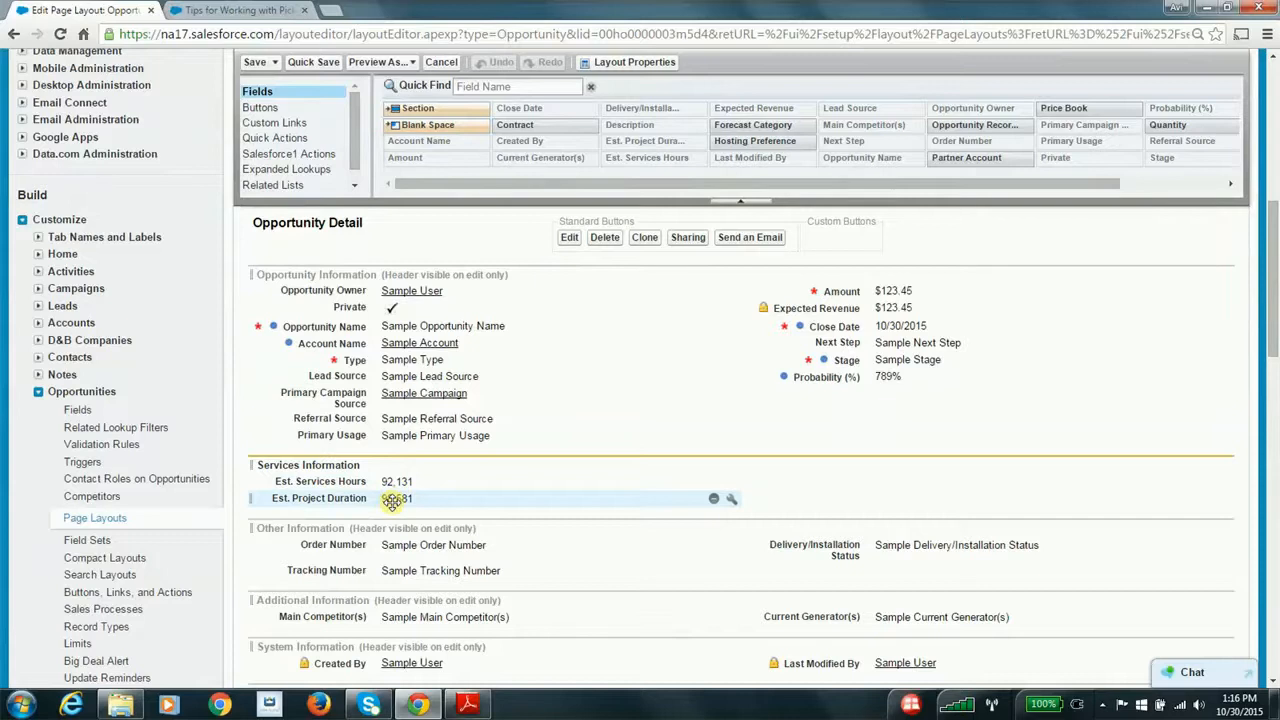
{"action": "left_click", "coordinate": [255, 63]}
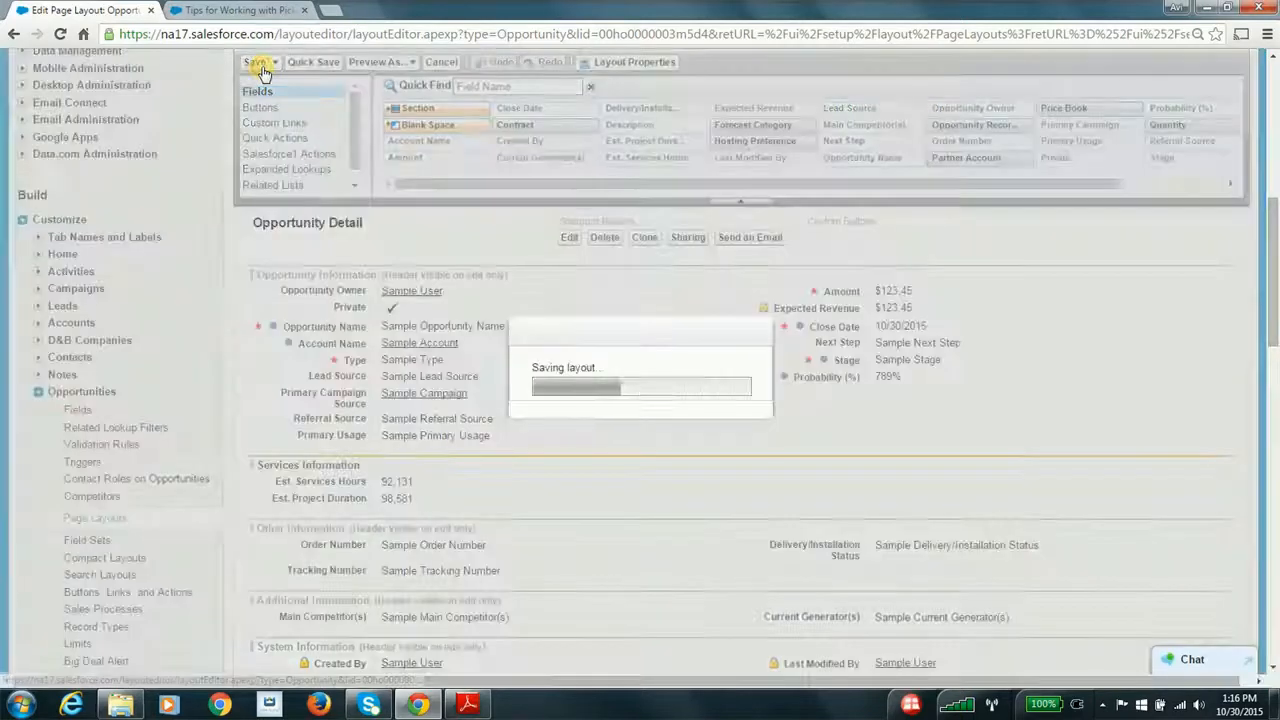
Switch to Adobe Reader to check the record types item in the Custom Sales Processes steps, and return to Salesforce in Chrome
{"action": "key", "text": "alt+Tab"}
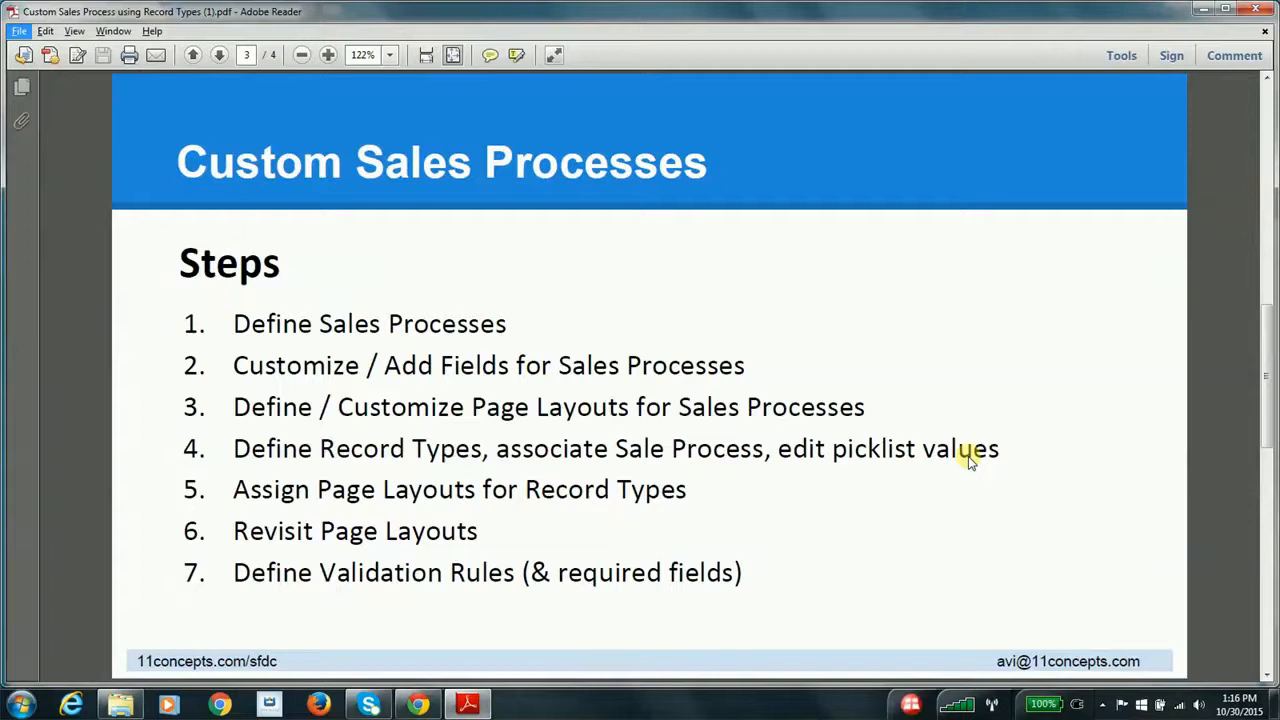
{"action": "left_click", "coordinate": [547, 458]}
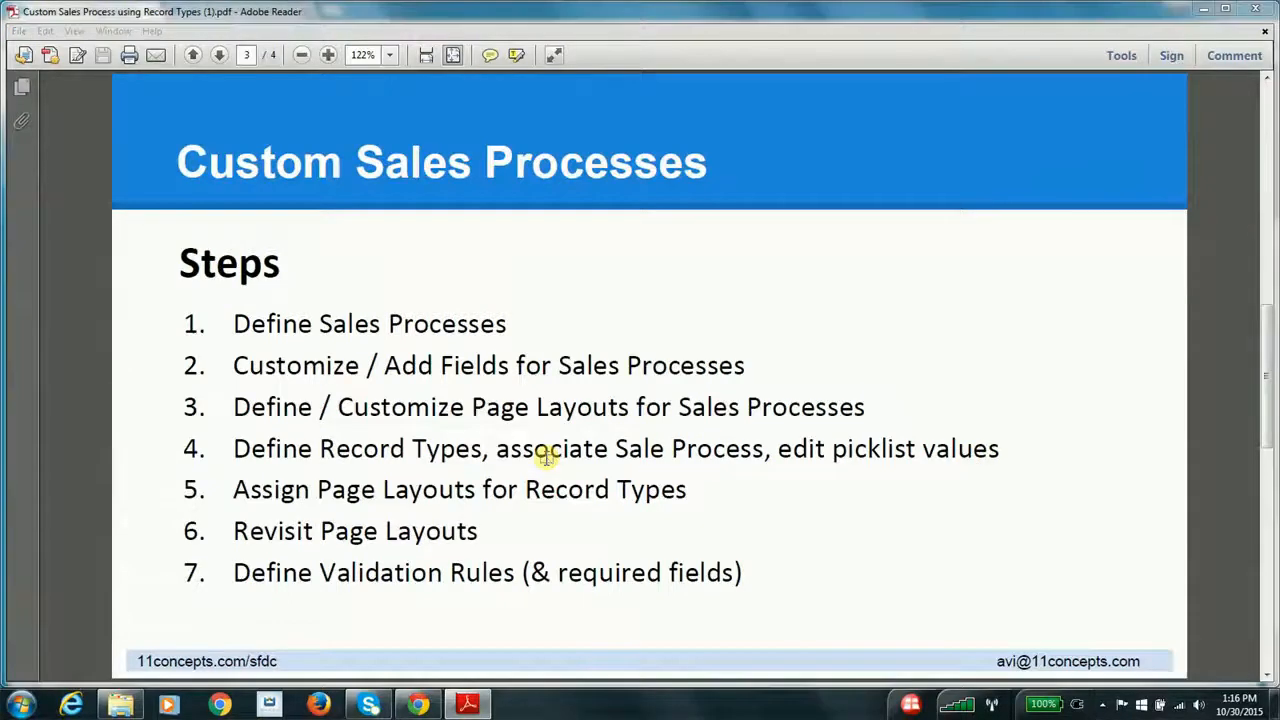
{"action": "key", "text": "alt+Tab"}
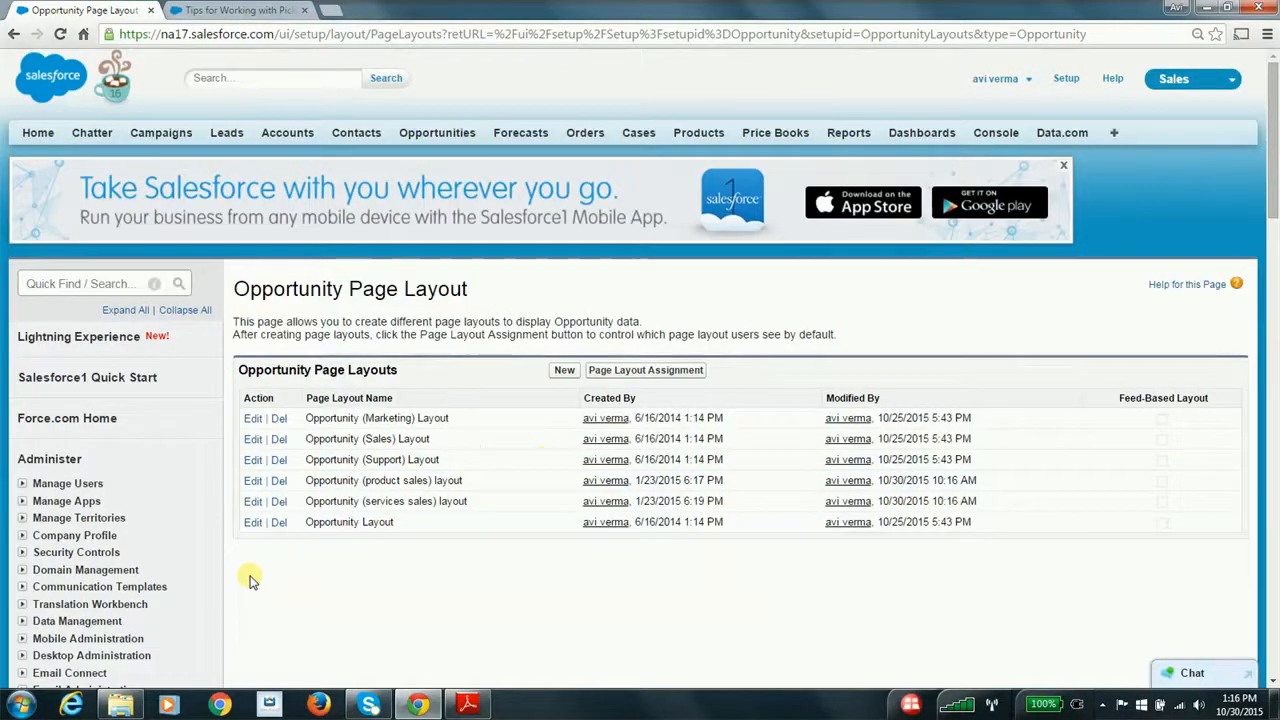
Open the Product Sales record type from the Opportunity record types and review its associated sales process
{"action": "scroll", "coordinate": [250, 580], "scroll_direction": "down", "scroll_amount": 6}
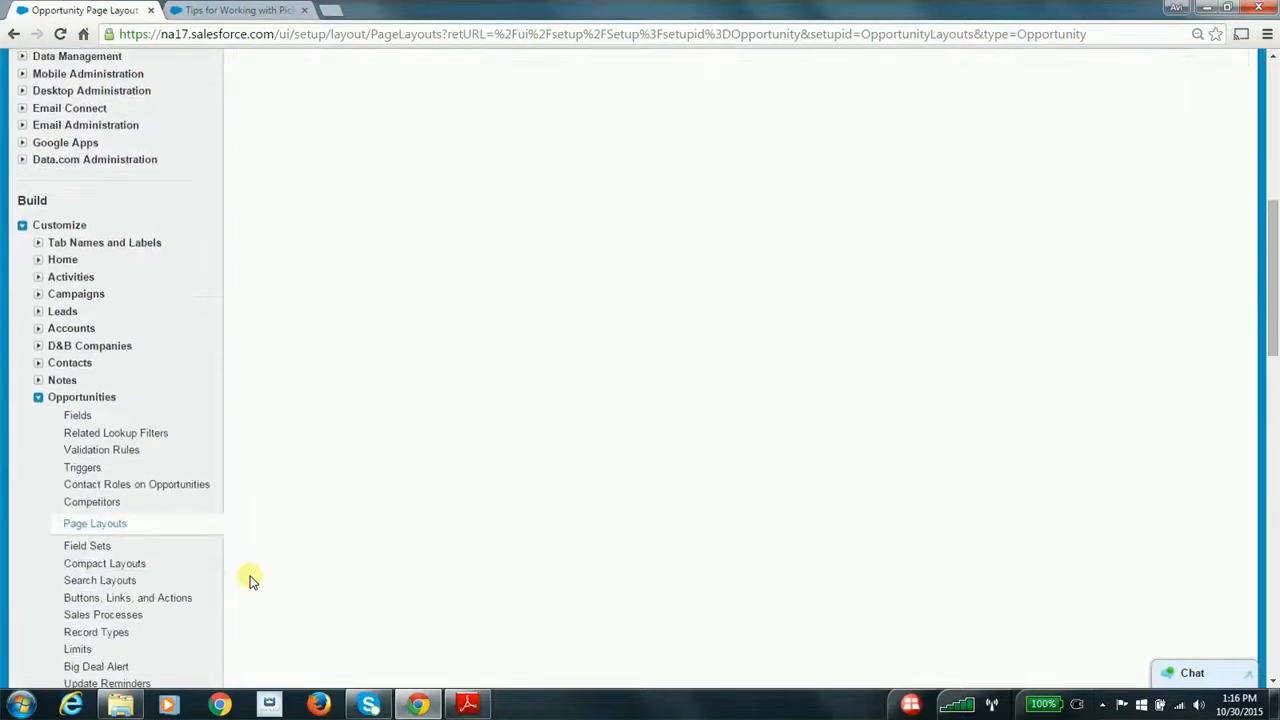
{"action": "scroll", "coordinate": [157, 585], "scroll_direction": "down", "scroll_amount": 1}
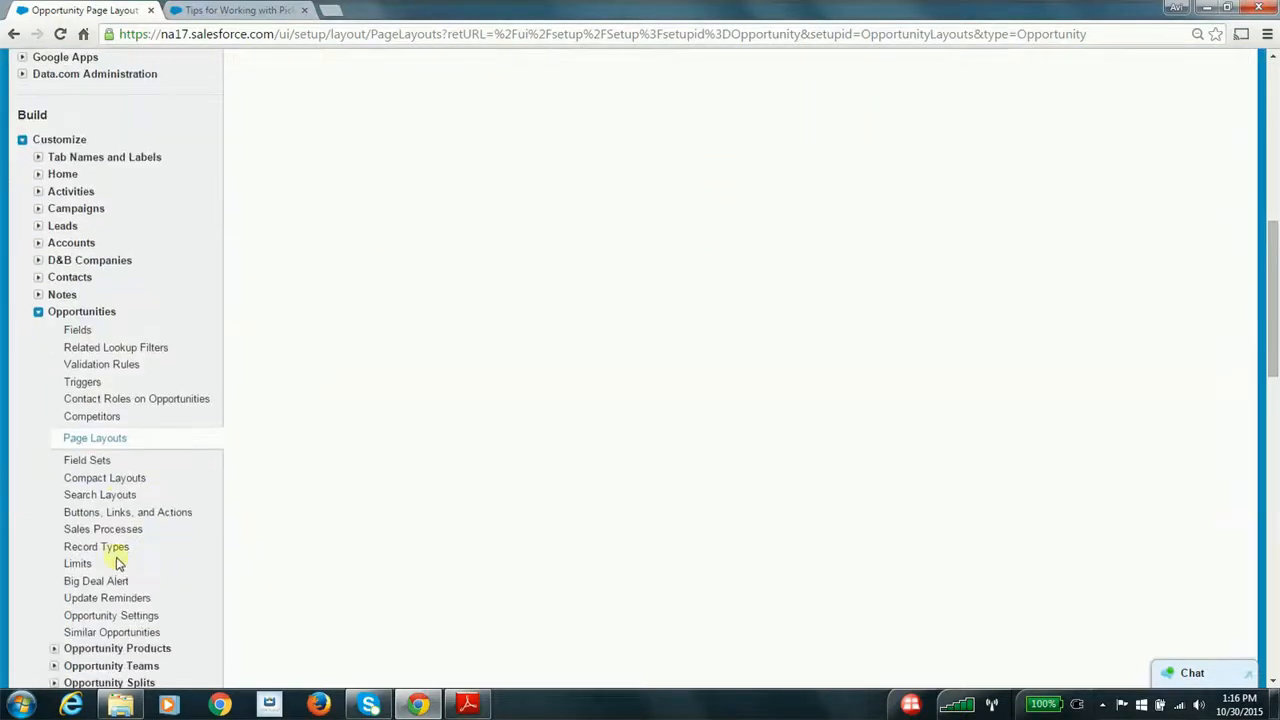
{"action": "left_click", "coordinate": [110, 548]}
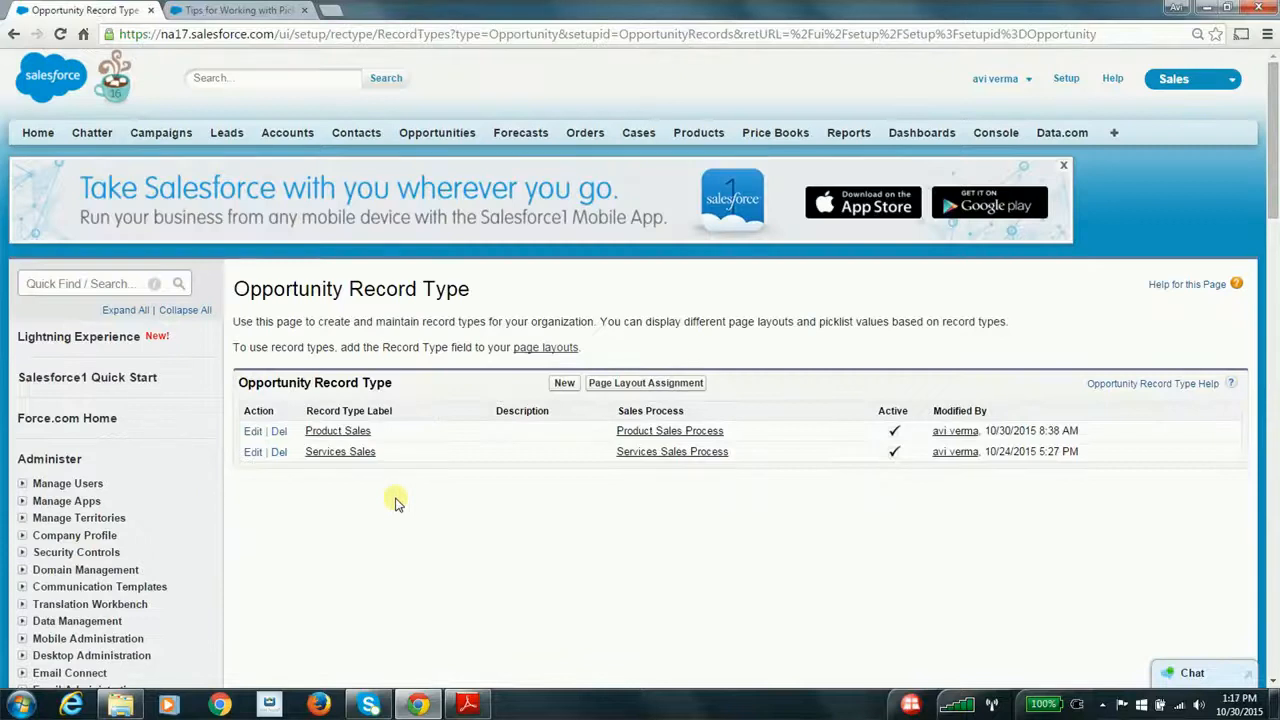
{"action": "scroll", "coordinate": [395, 503], "scroll_direction": "down", "scroll_amount": 1}
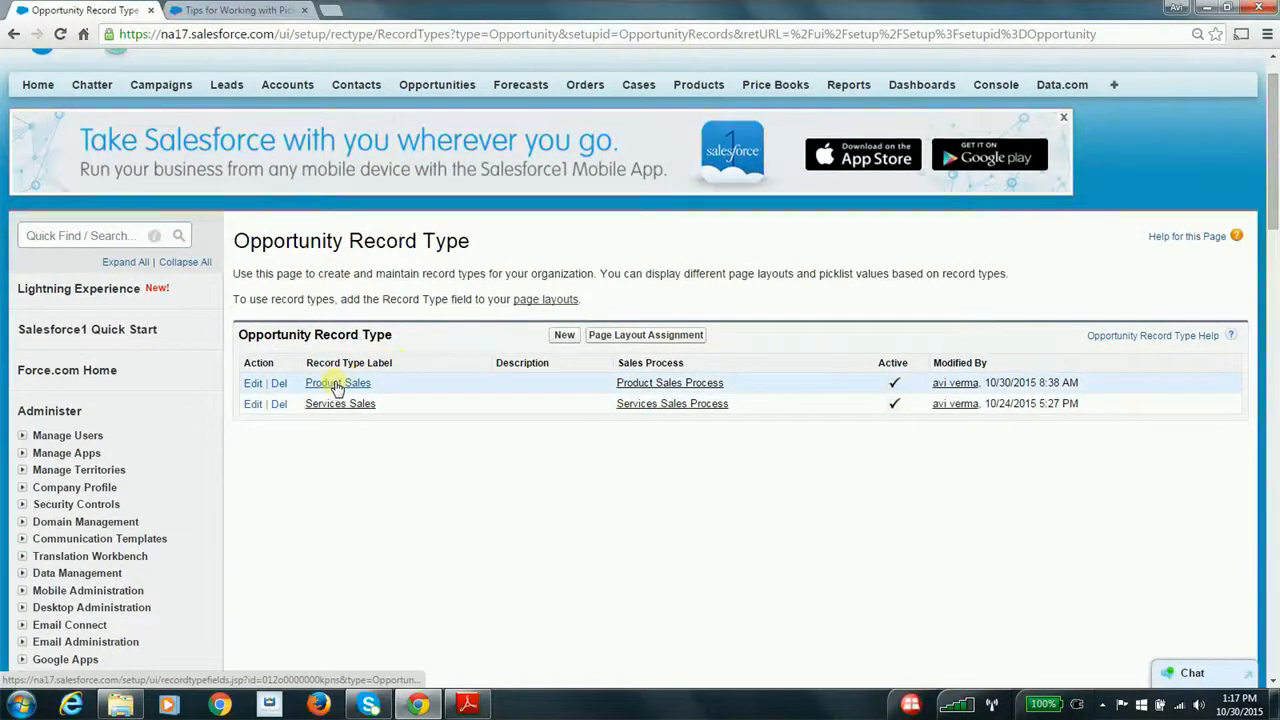
{"action": "scroll", "coordinate": [566, 395], "scroll_direction": "down", "scroll_amount": 1}
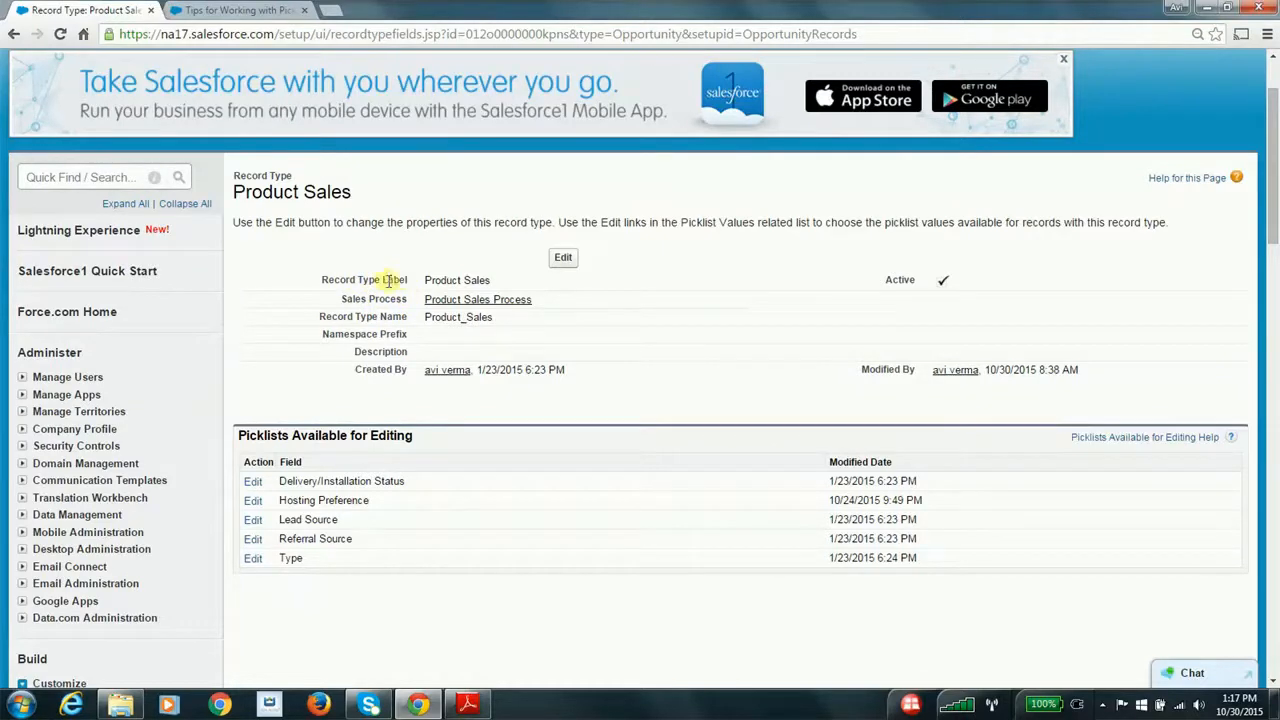
{"action": "left_click_drag", "start_coordinate": [343, 299], "coordinate": [586, 309]}
{"action": "left_click", "coordinate": [590, 308]}
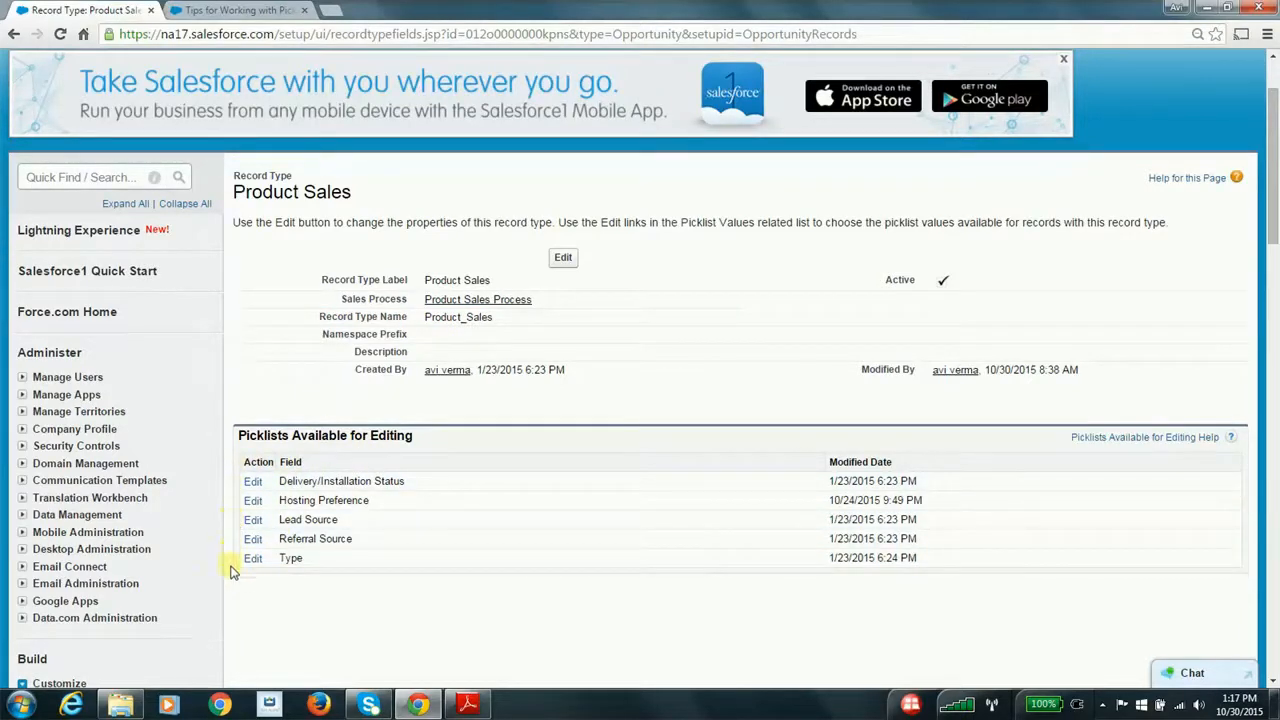
Try removing In progress from the Product Sales record type's Delivery/Installation Status picklist values, and cancel the edit
{"action": "left_click", "coordinate": [253, 481]}
{"action": "scroll", "coordinate": [428, 555], "scroll_direction": "down", "scroll_amount": 1}
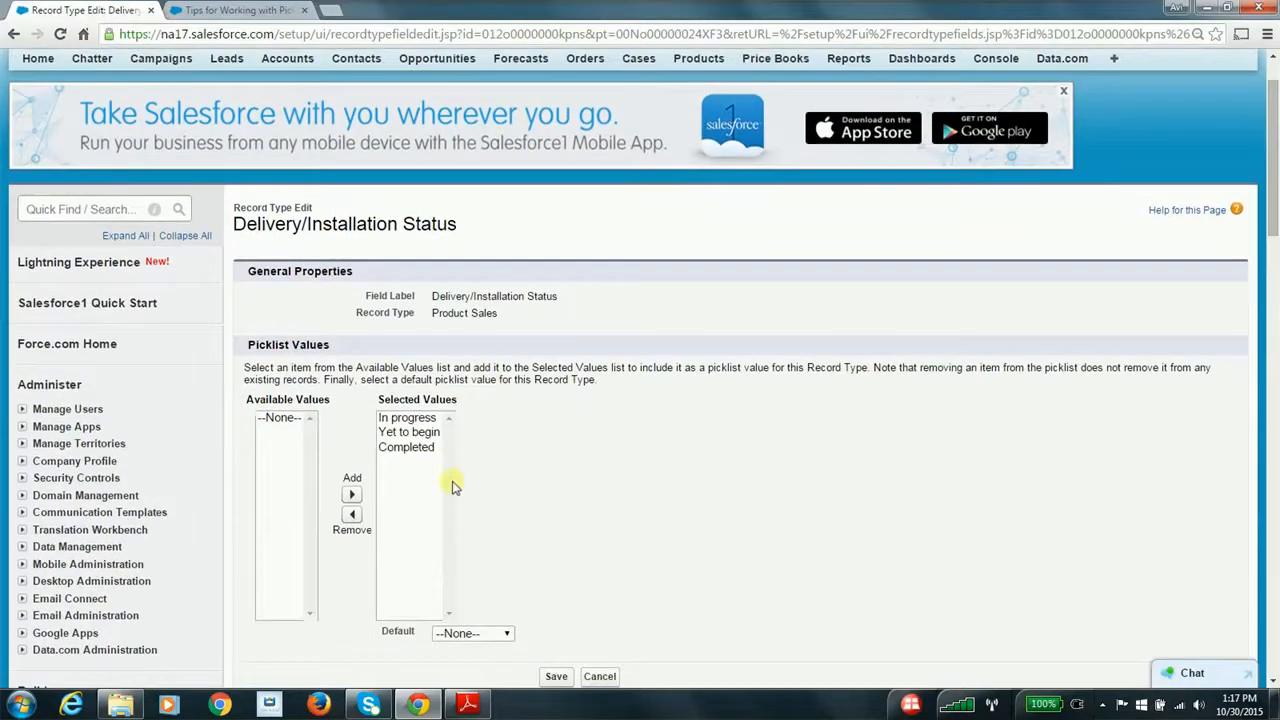
{"action": "scroll", "coordinate": [509, 436], "scroll_direction": "down", "scroll_amount": 1}
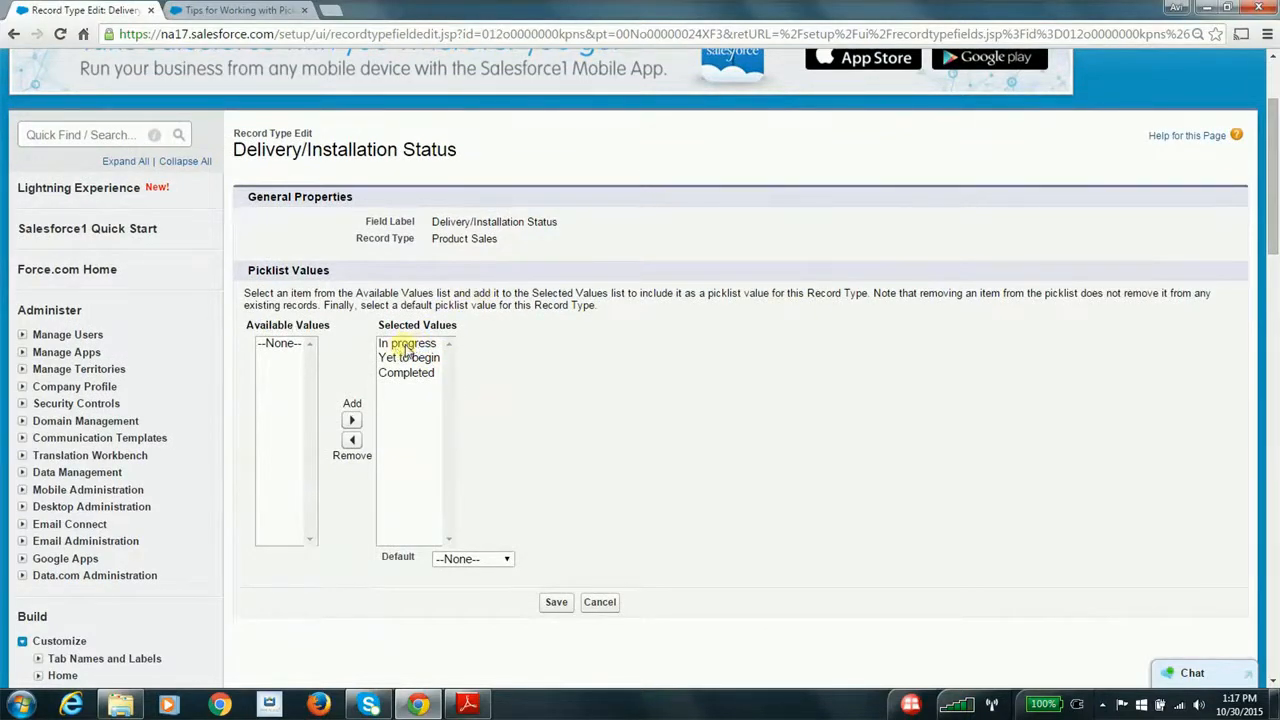
{"action": "left_click_drag", "start_coordinate": [436, 221], "coordinate": [561, 227]}
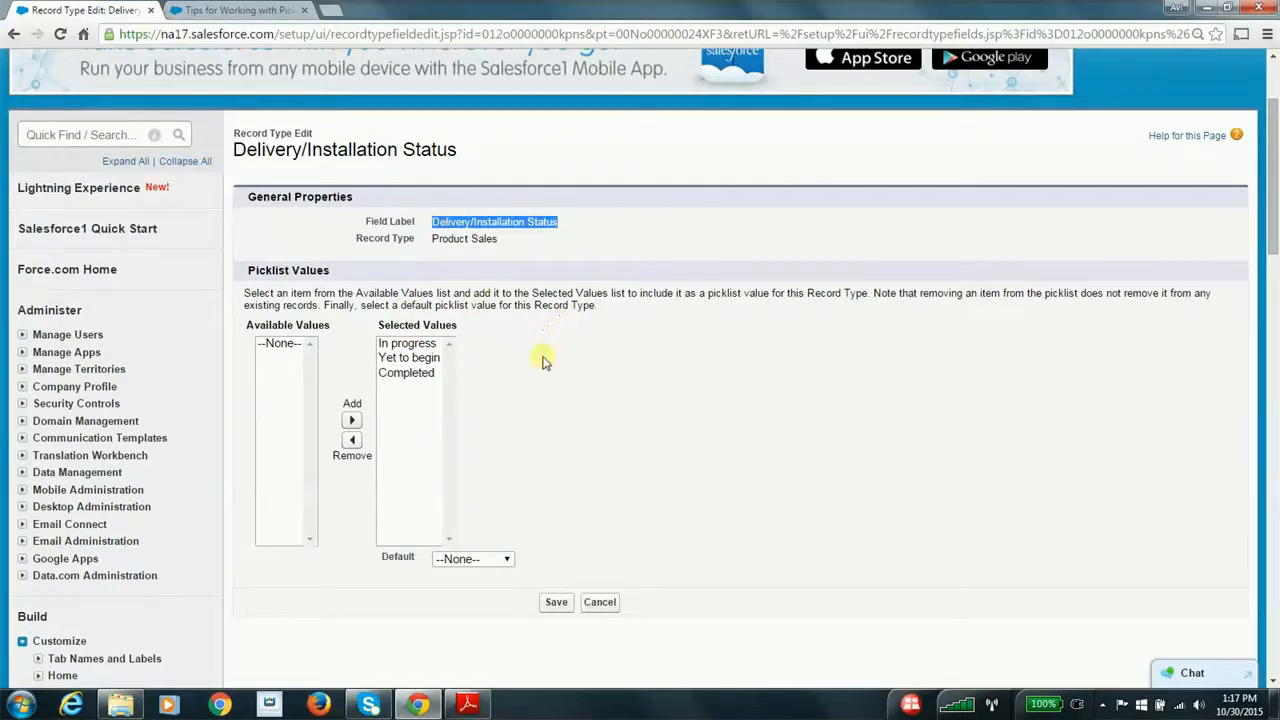
{"action": "left_click", "coordinate": [410, 346]}
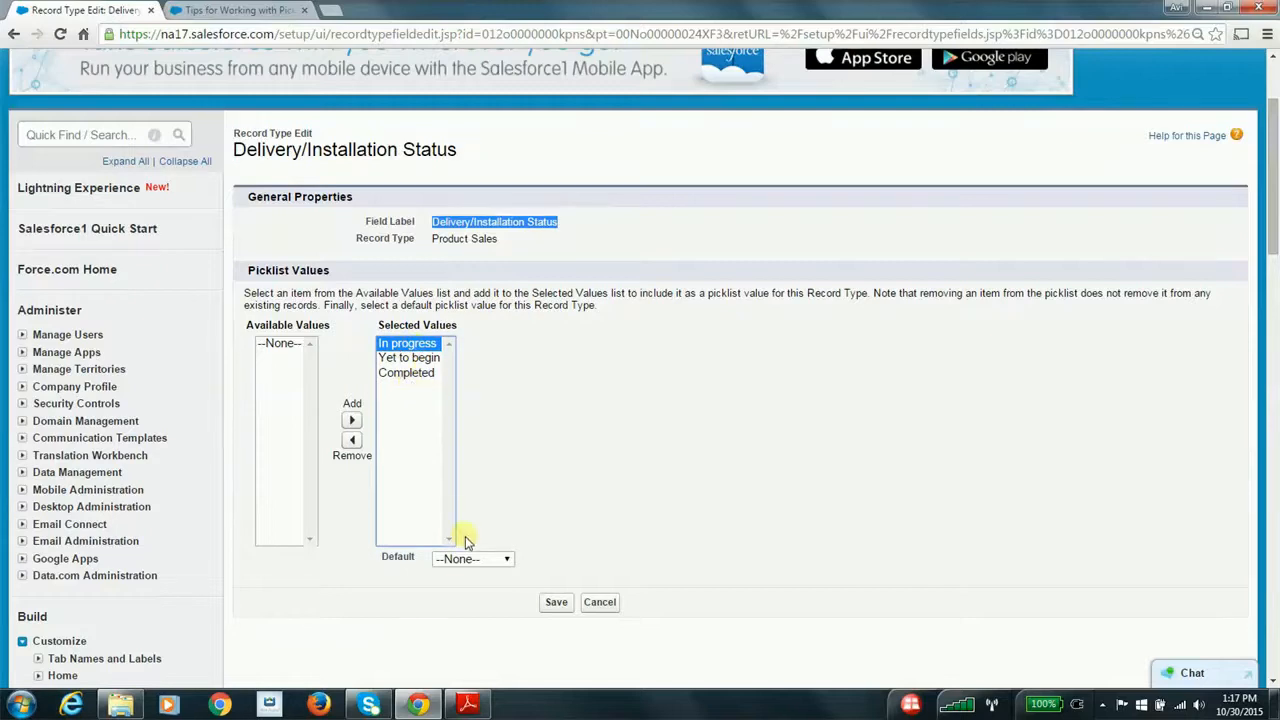
{"action": "left_click", "coordinate": [351, 440]}
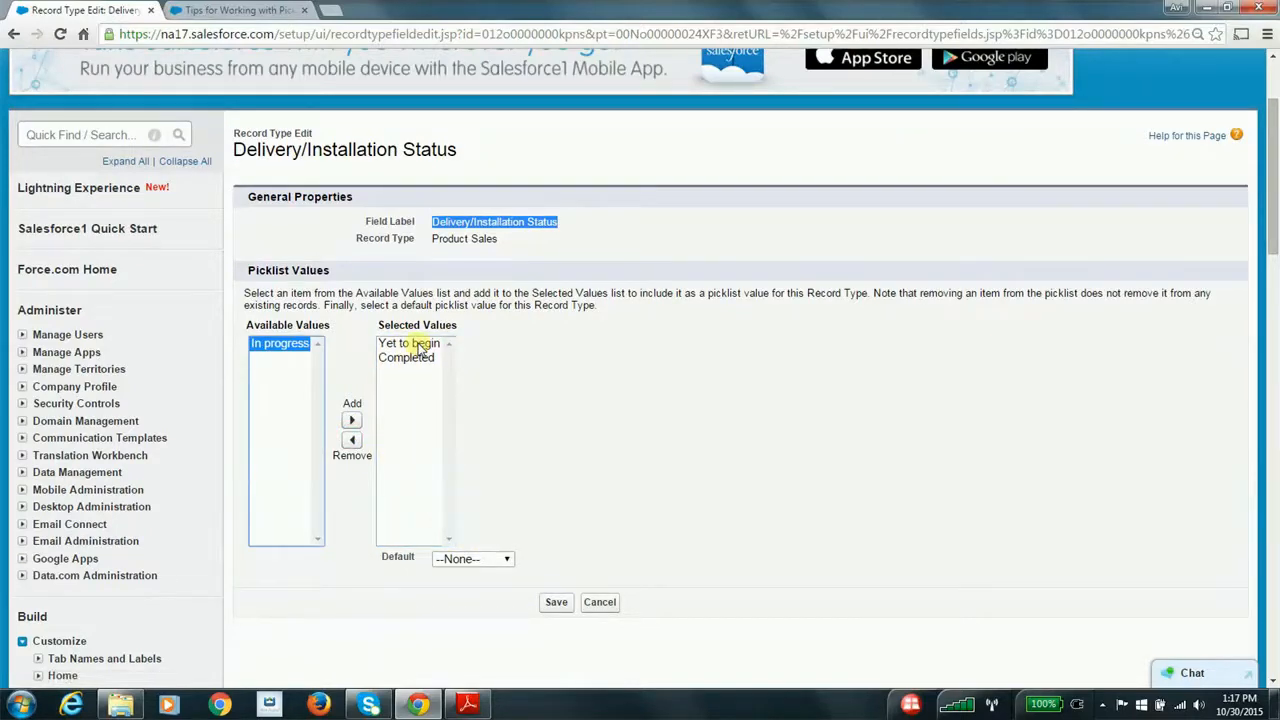
{"action": "left_click", "coordinate": [610, 605]}
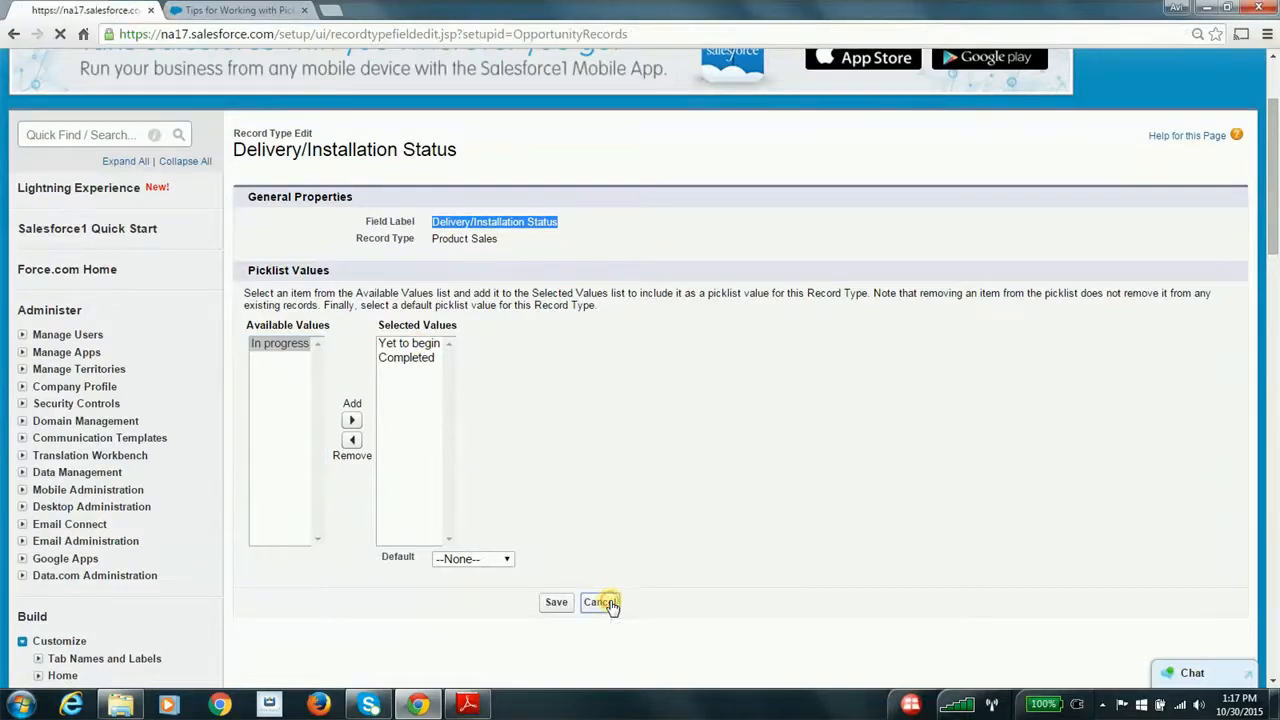
Recheck the Delivery/Installation Status picklist's selected values and return to the Opportunity record types list
{"action": "scroll", "coordinate": [610, 606], "scroll_direction": "down", "scroll_amount": 2}
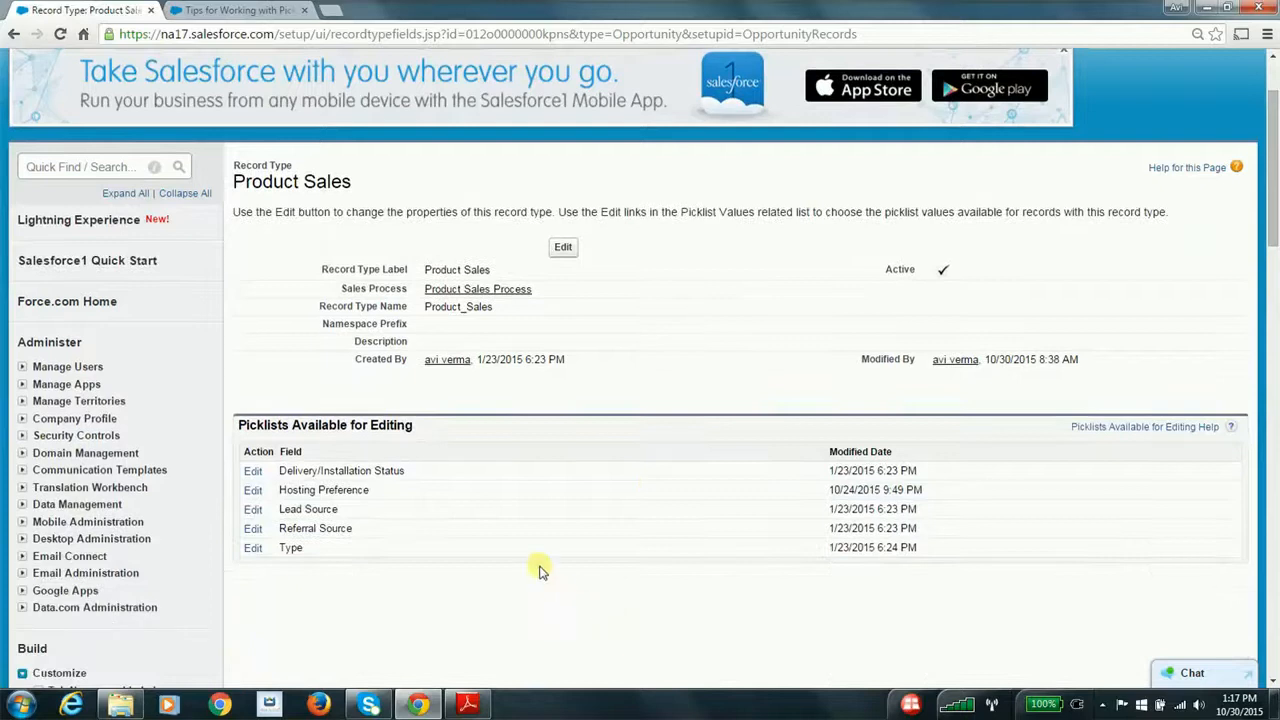
{"action": "left_click", "coordinate": [15, 37]}
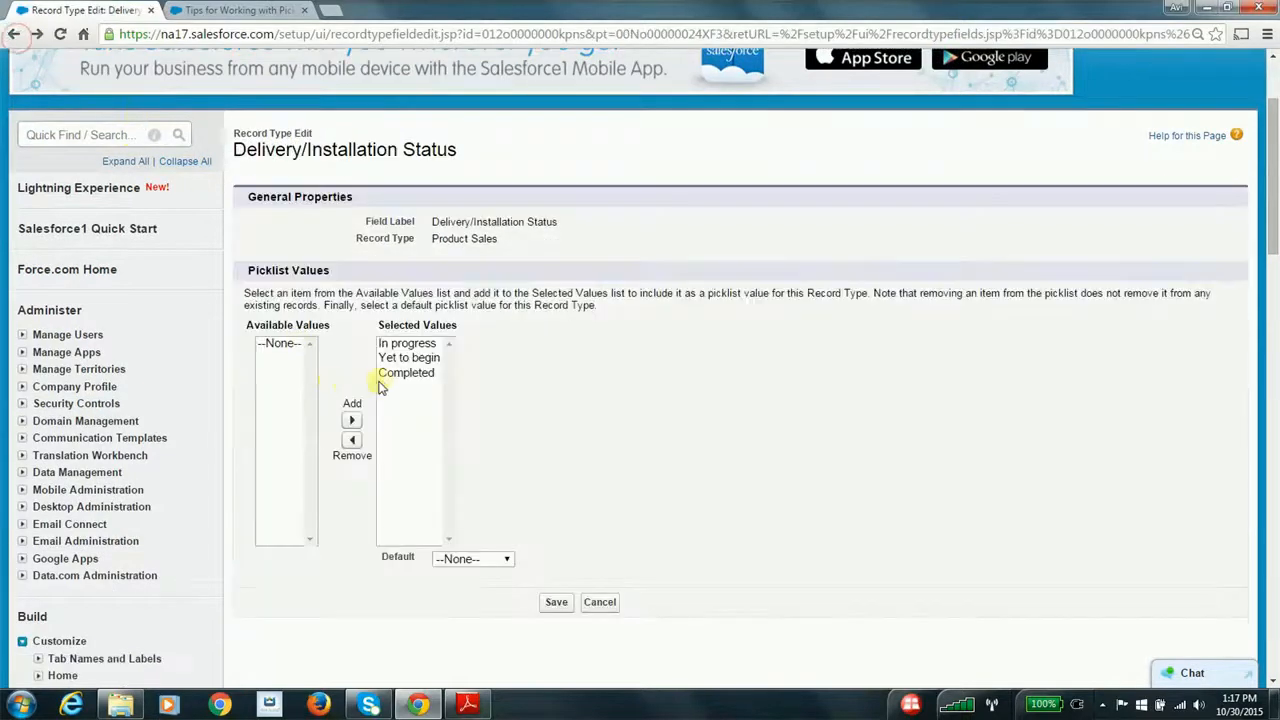
{"action": "left_click", "coordinate": [12, 37]}
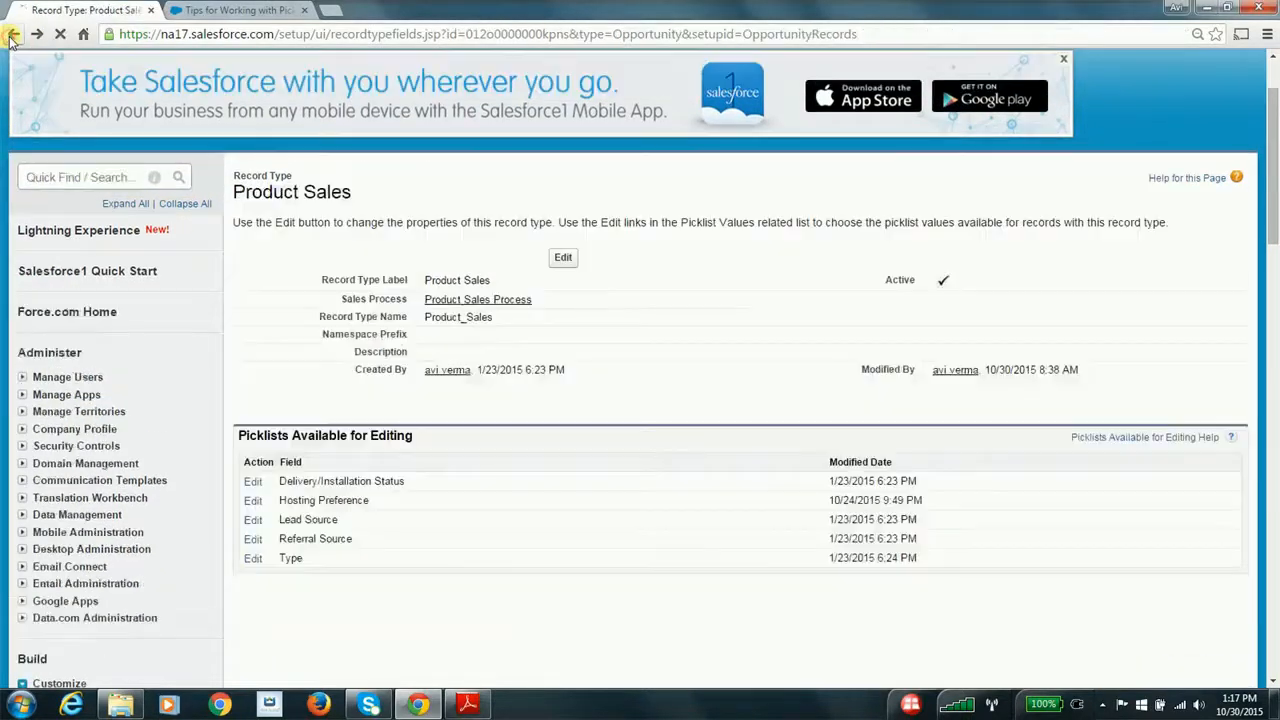
{"action": "left_click", "coordinate": [12, 37]}
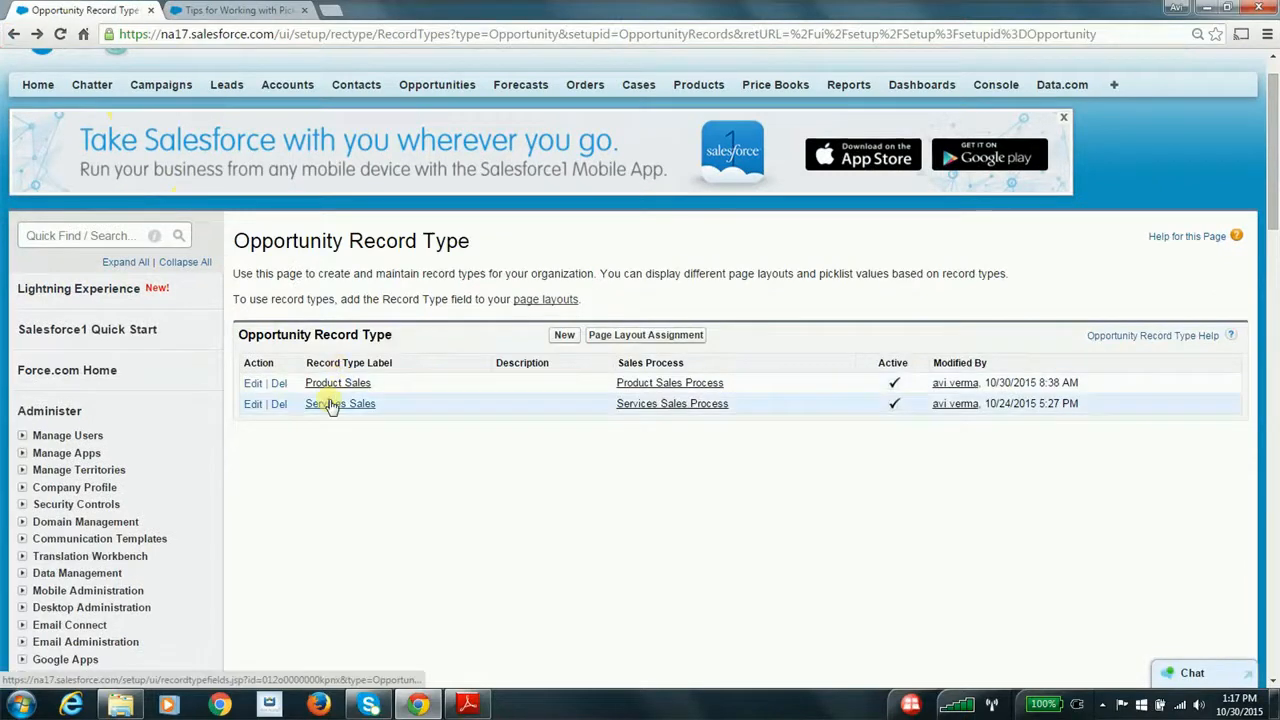
Review the Services Sales record type's sales process and editable picklists, and return to the Opportunity record types list
{"action": "left_click", "coordinate": [330, 404]}
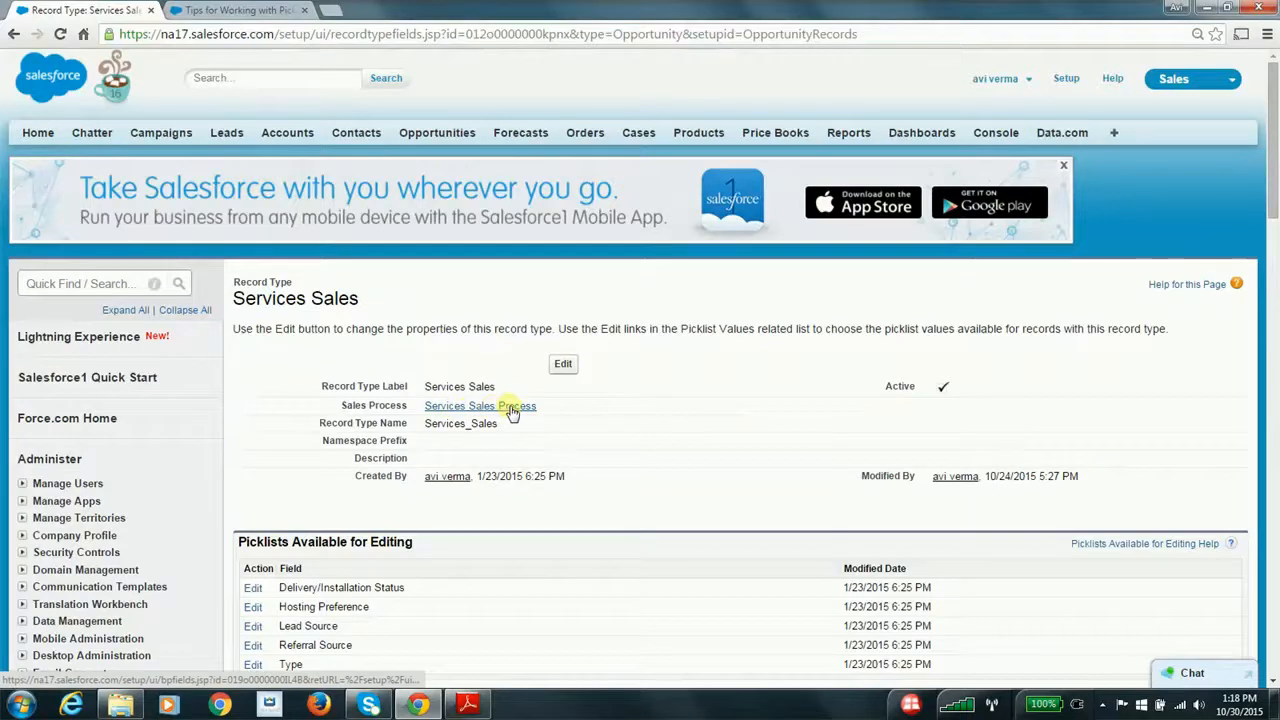
{"action": "scroll", "coordinate": [543, 410], "scroll_direction": "down", "scroll_amount": 1}
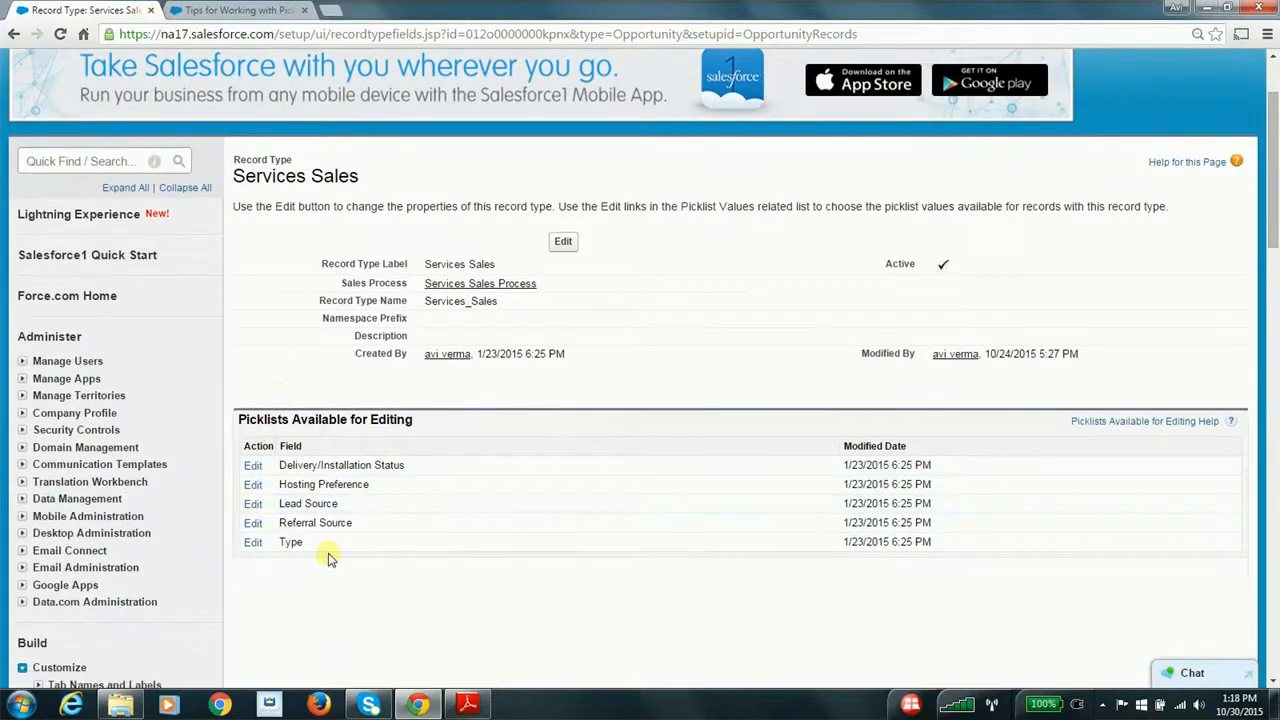
{"action": "scroll", "coordinate": [330, 557], "scroll_direction": "up", "scroll_amount": 1}
{"action": "scroll", "coordinate": [330, 557], "scroll_direction": "up", "scroll_amount": 1}
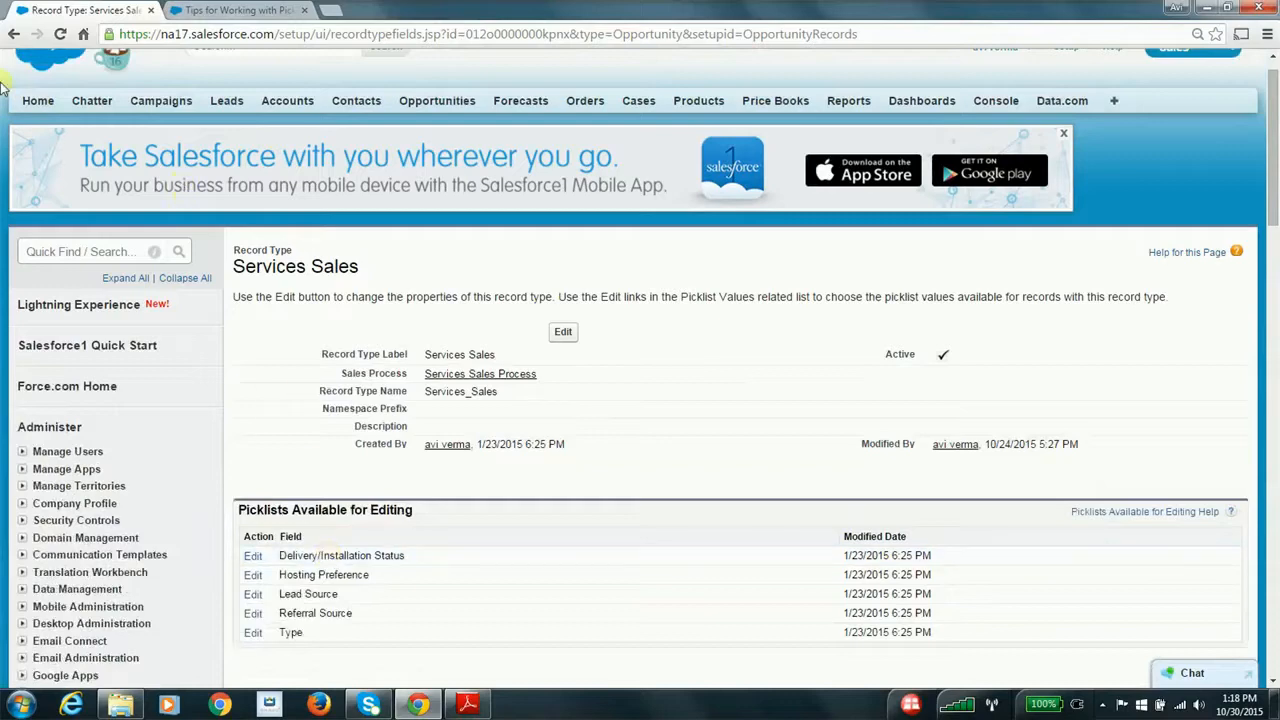
{"action": "left_click", "coordinate": [10, 36]}
Switch to Adobe Reader to check the page layout assignment item in the steps list, and return to the Opportunity setup options in Chrome
{"action": "key", "text": "alt+Tab"}
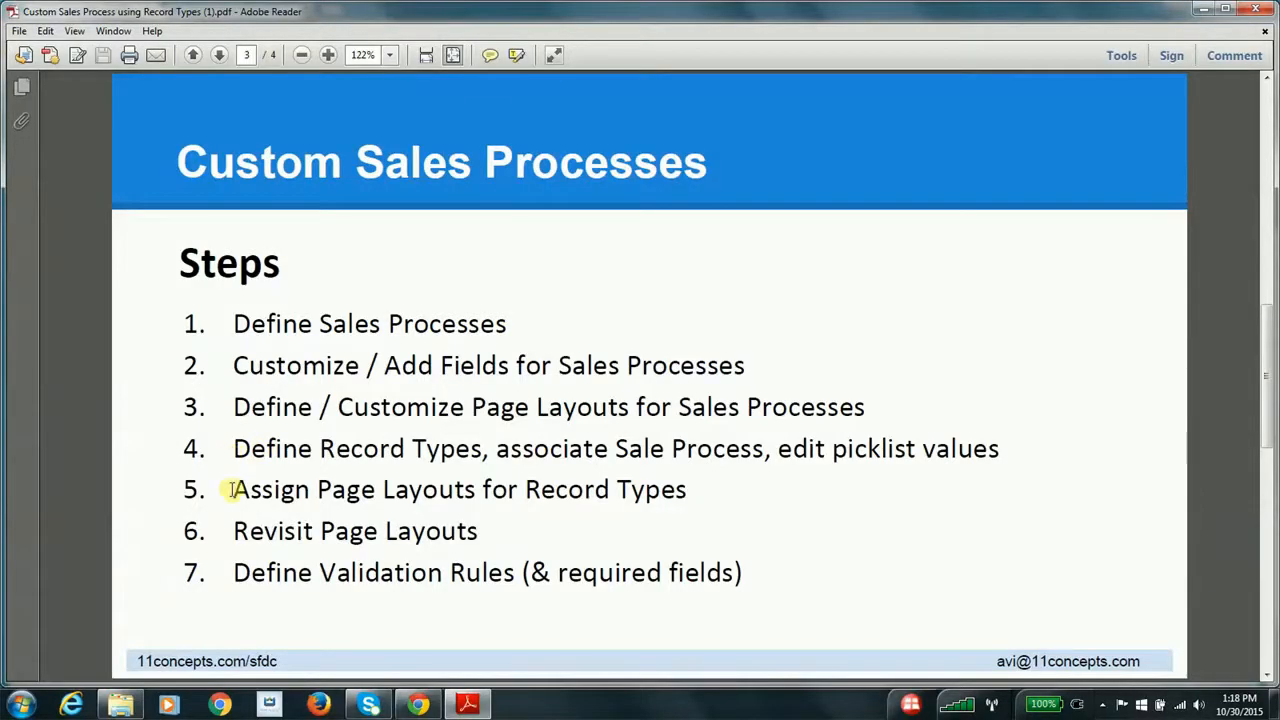
{"action": "key", "text": "alt+Tab"}
{"action": "scroll", "coordinate": [247, 503], "scroll_direction": "down", "scroll_amount": 2}
{"action": "scroll", "coordinate": [247, 503], "scroll_direction": "down", "scroll_amount": 5}
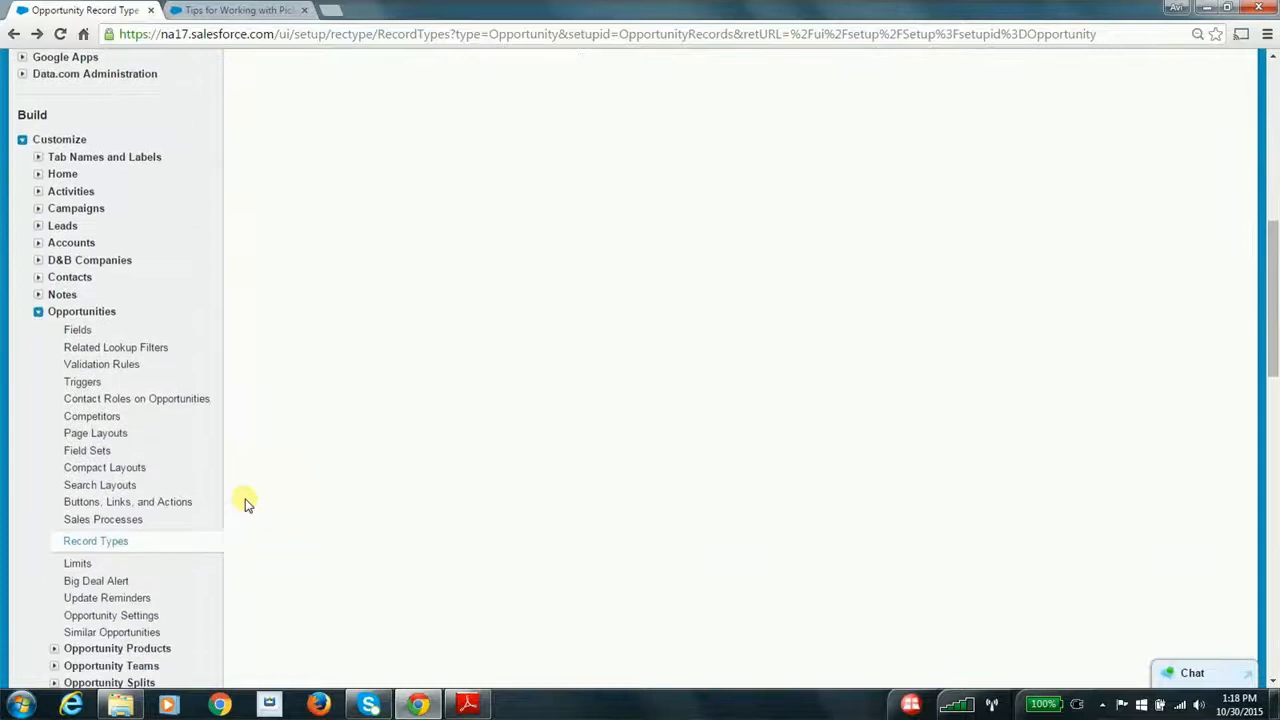
Open the Opportunity page layout assignments and review which layout each profile and record type uses
{"action": "left_click", "coordinate": [82, 432]}
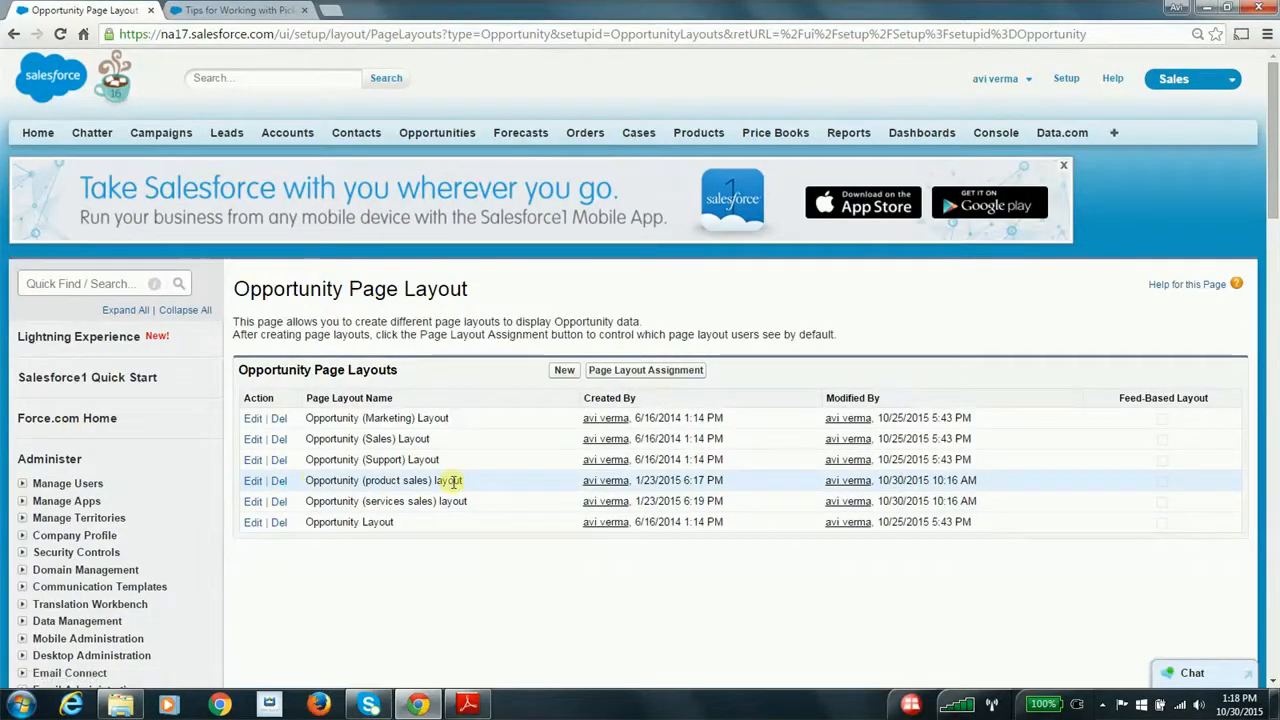
{"action": "left_click", "coordinate": [651, 372]}
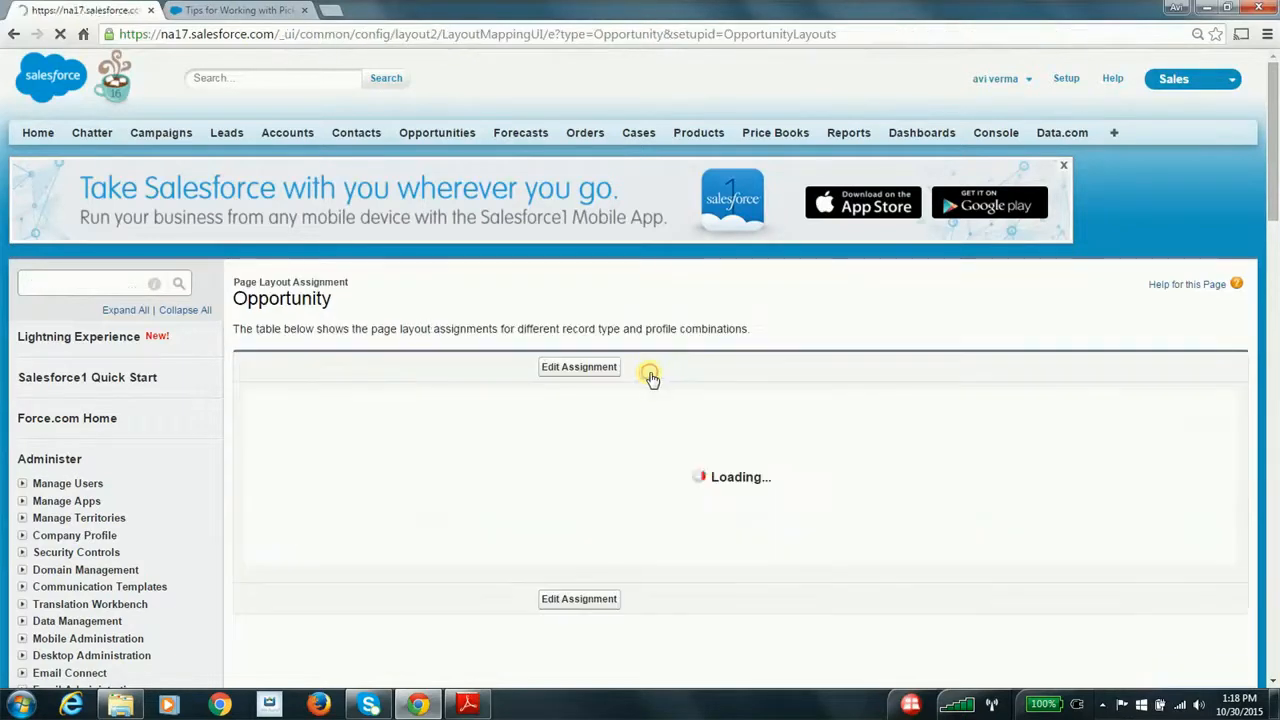
{"action": "scroll", "coordinate": [697, 430], "scroll_direction": "down", "scroll_amount": 3}
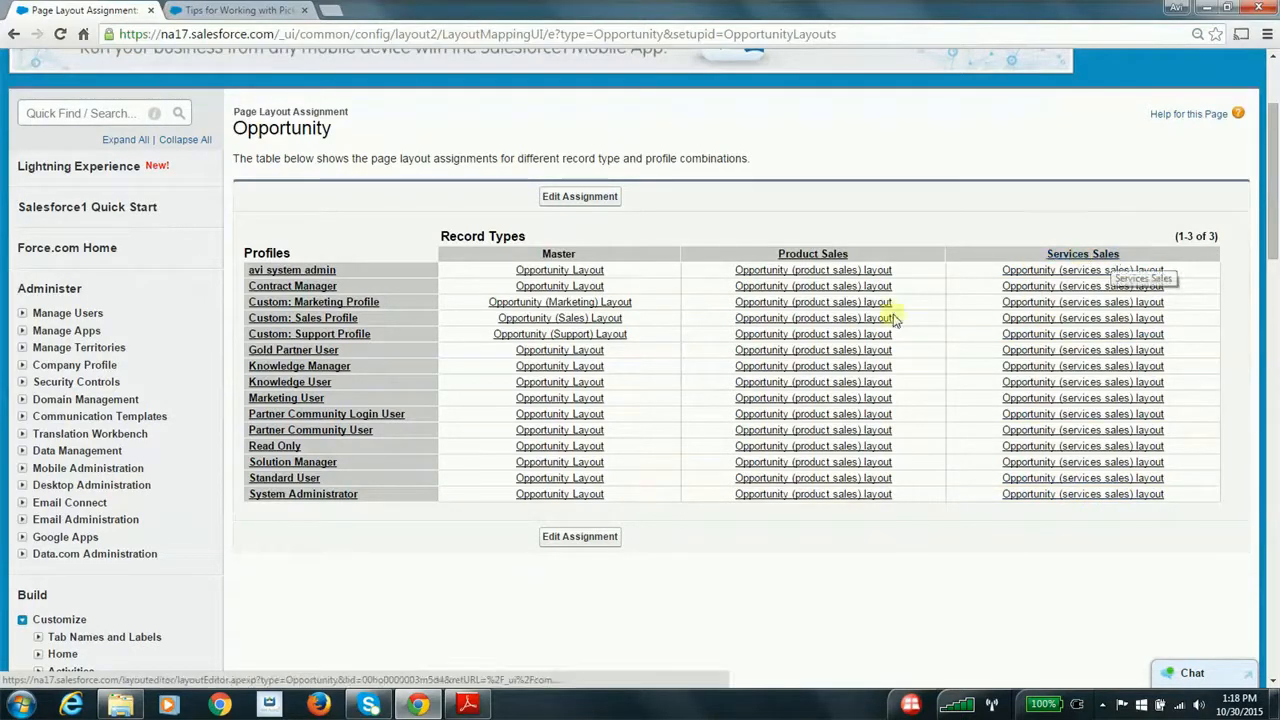
Try choosing the Opportunity (services sales) layout as the page layout to use in the assignment editor, and cancel the edit
{"action": "left_click", "coordinate": [580, 196]}
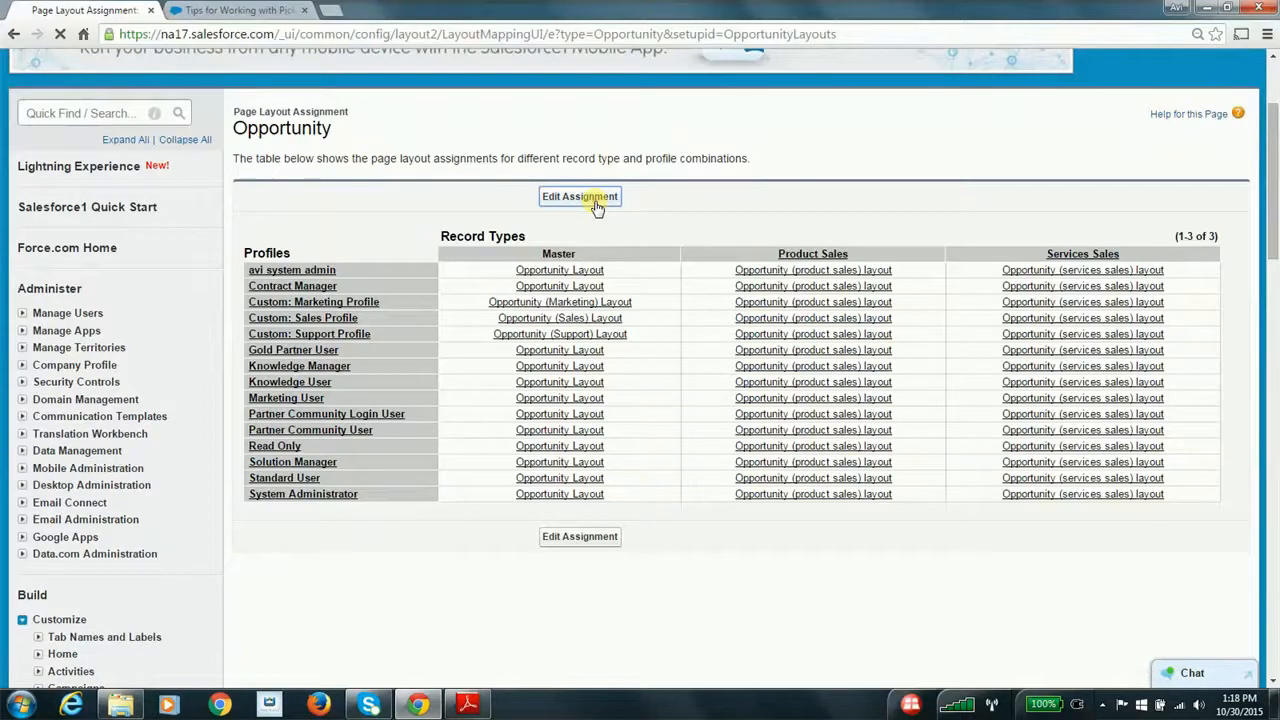
{"action": "scroll", "coordinate": [865, 497], "scroll_direction": "down", "scroll_amount": 1}
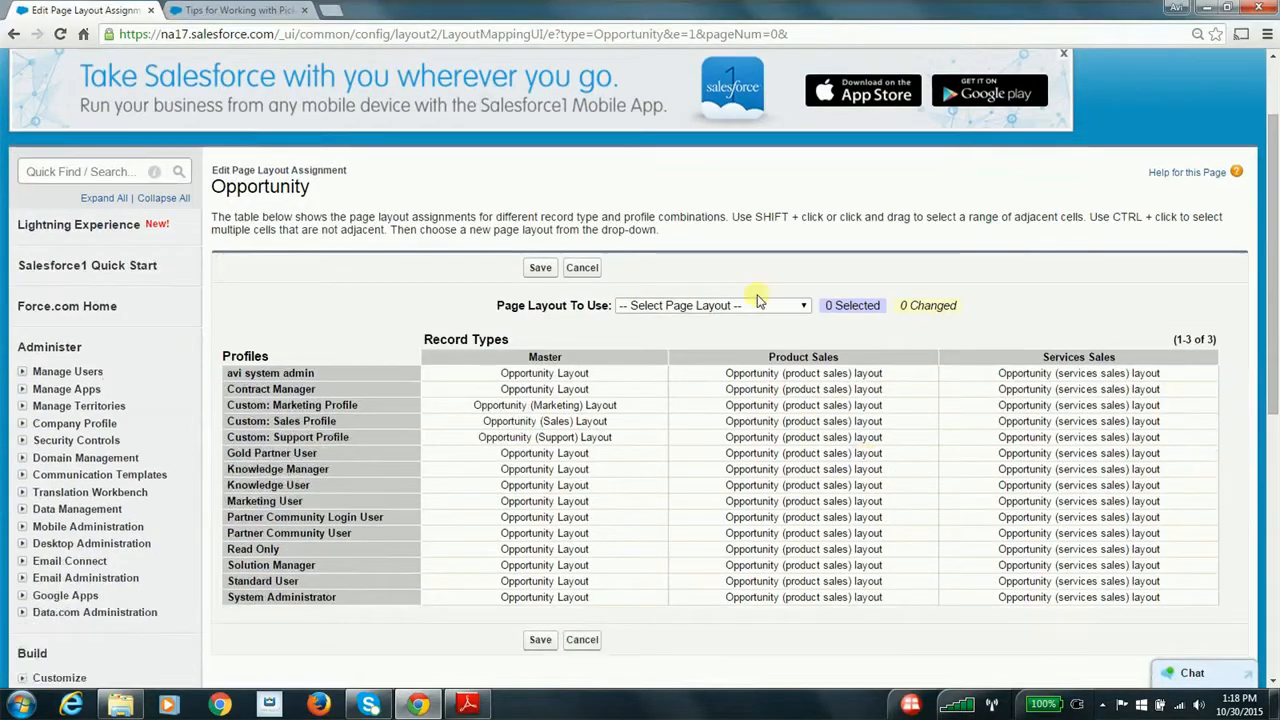
{"action": "left_click", "coordinate": [748, 305]}
{"action": "left_click", "coordinate": [711, 383]}
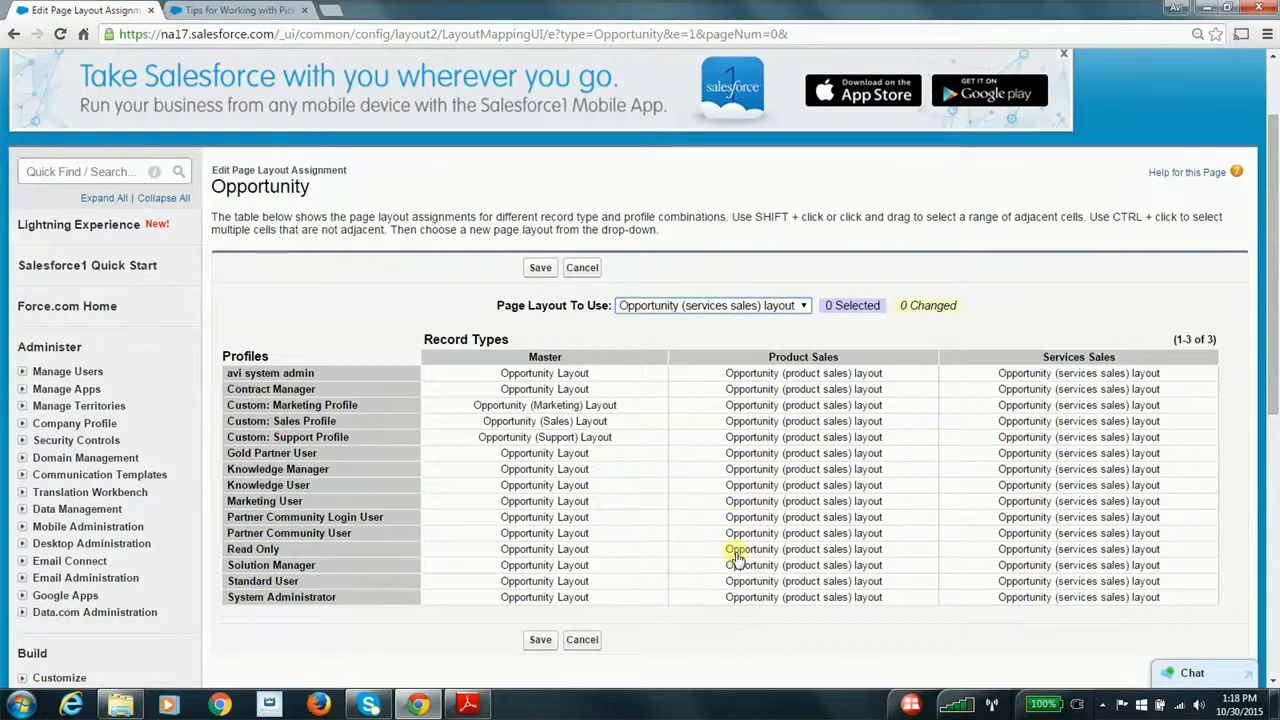
{"action": "left_click", "coordinate": [582, 640]}
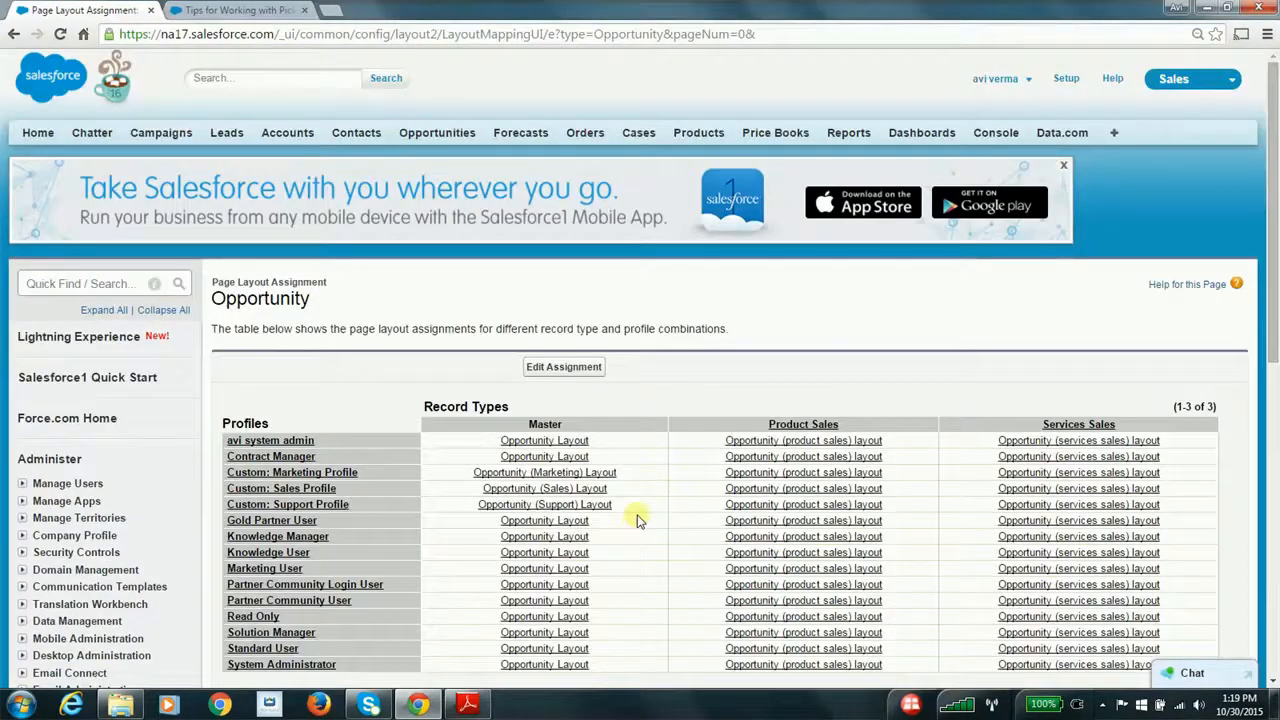
Switch to Adobe Reader to check the remaining items in the steps list, and return to the page layout assignments in Chrome
{"action": "scroll", "coordinate": [580, 515], "scroll_direction": "down", "scroll_amount": 1}
{"action": "key", "text": "alt+Tab"}
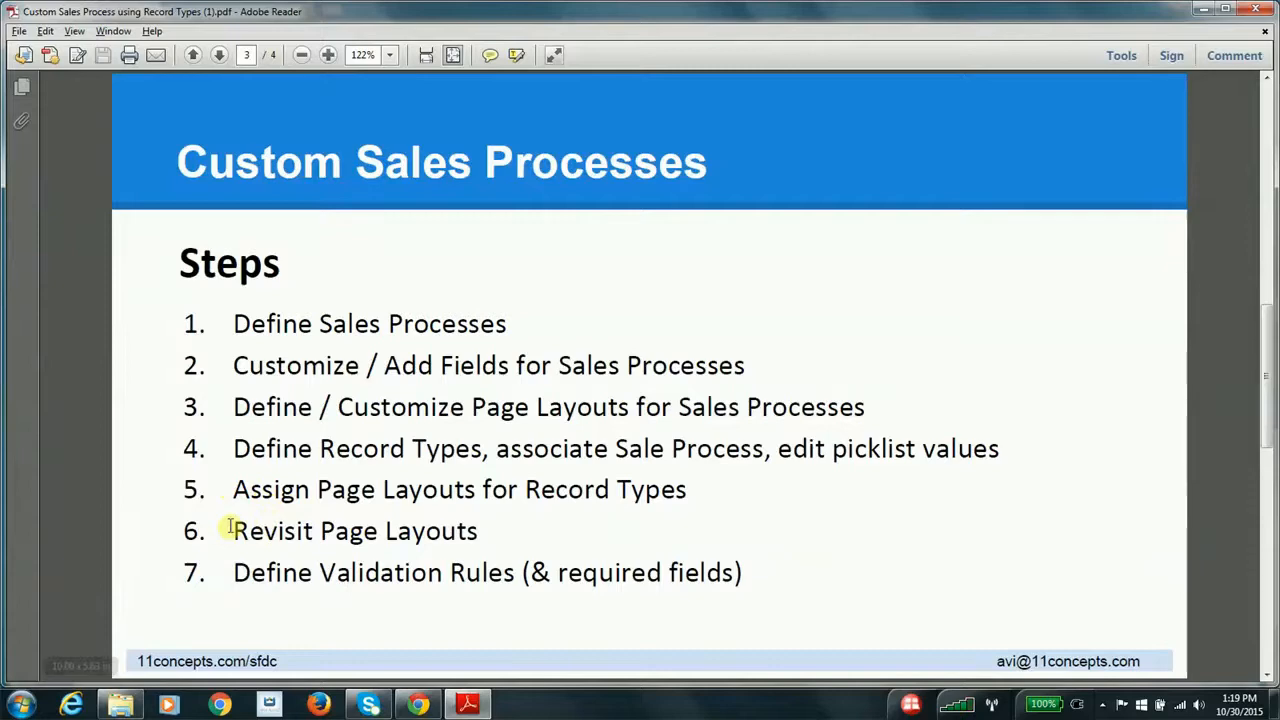
{"action": "key", "text": "alt+Tab"}
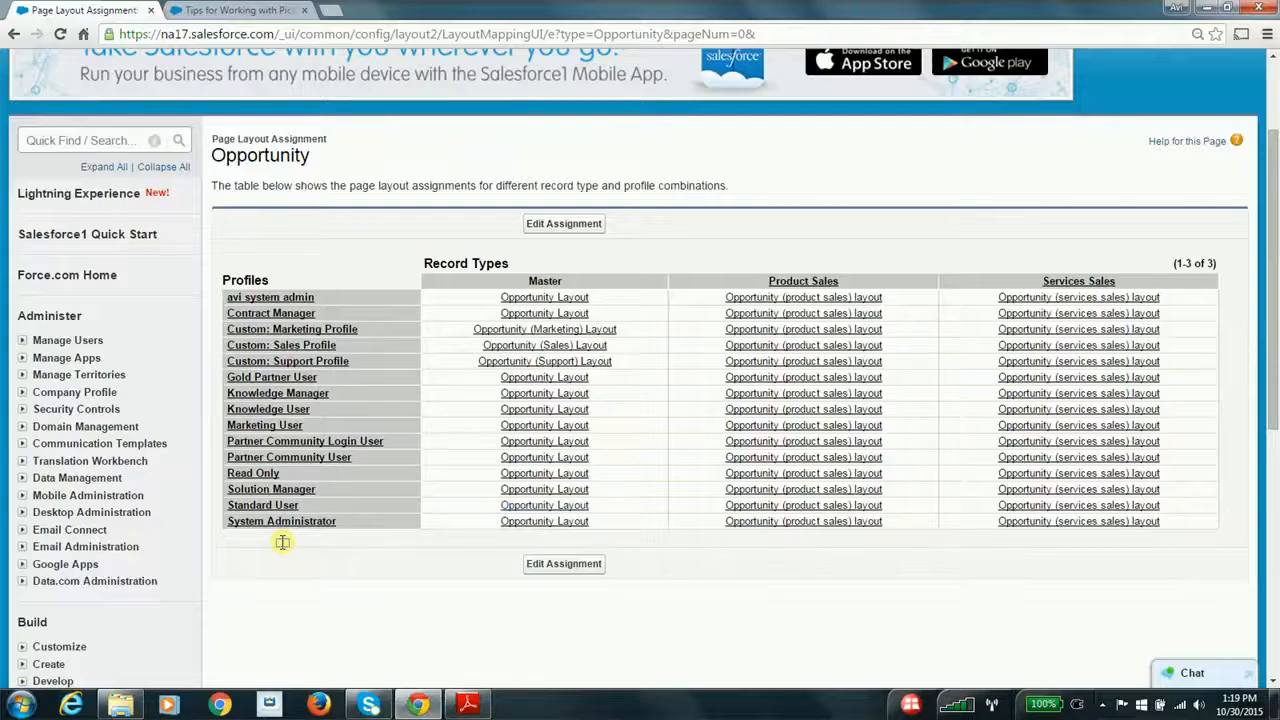
{"action": "left_click", "coordinate": [116, 140]}
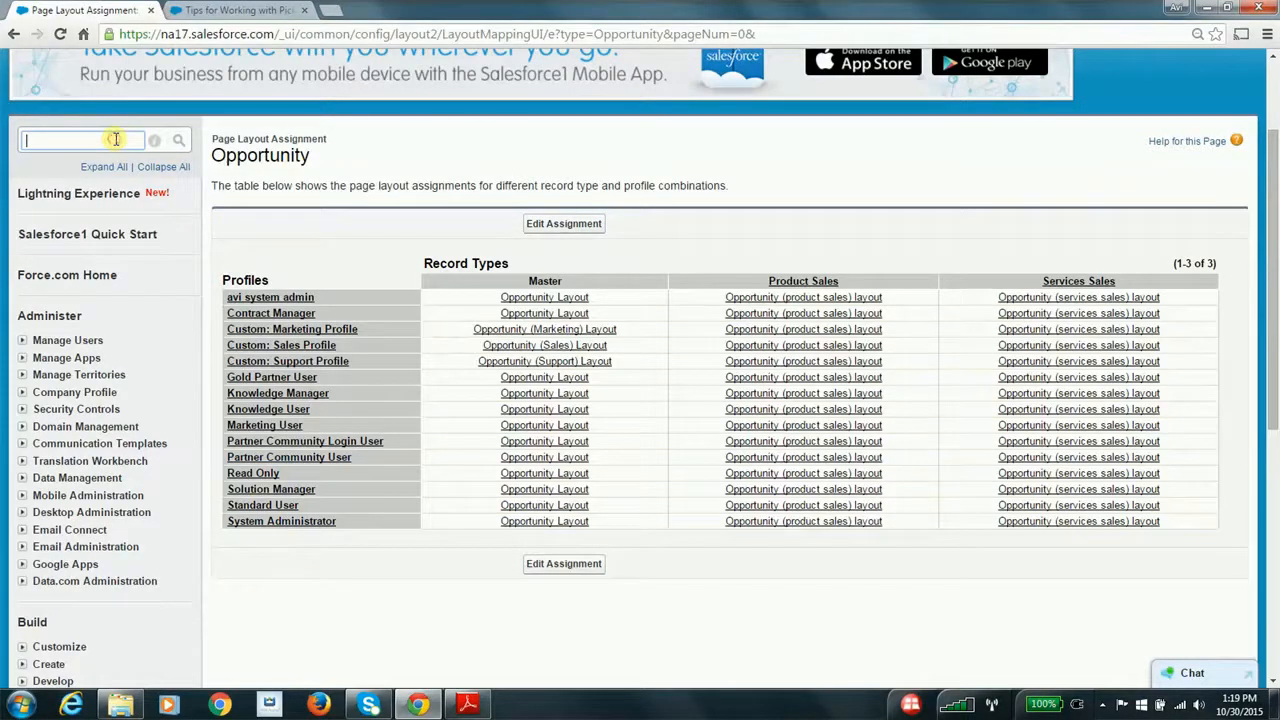
{"action": "key", "text": "alt+Tab"}
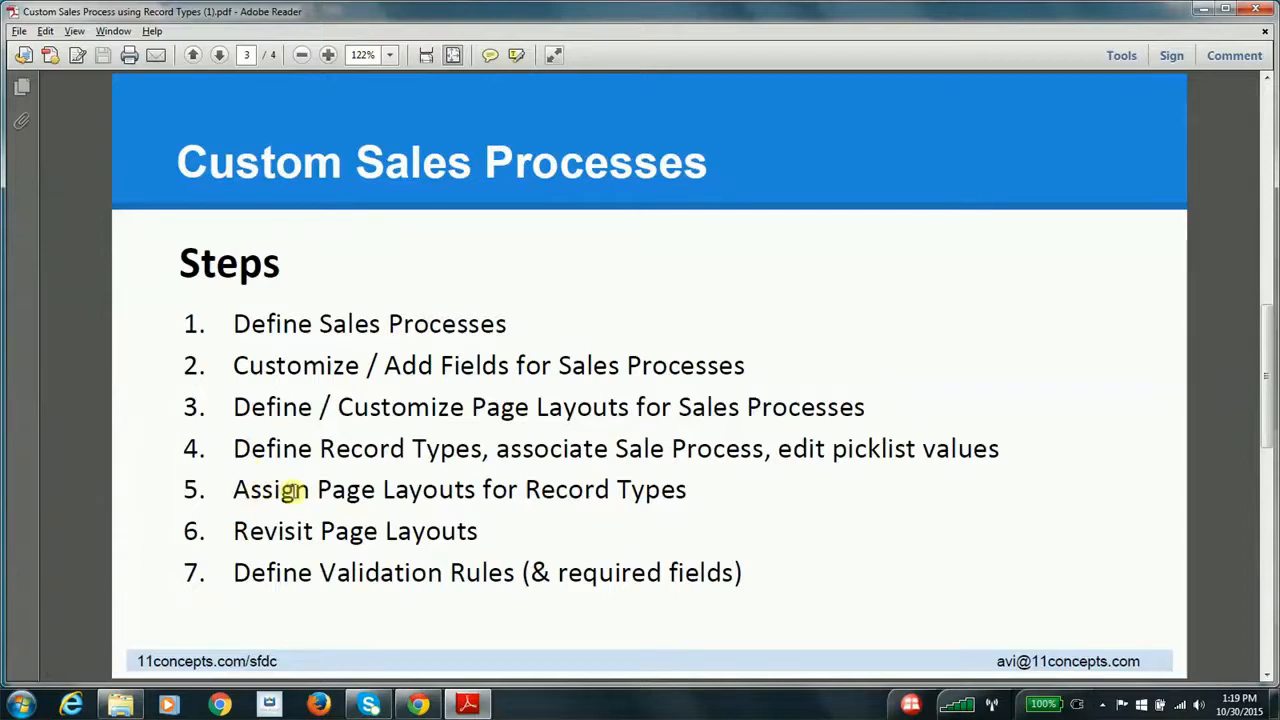
{"action": "key", "text": "alt+Tab"}
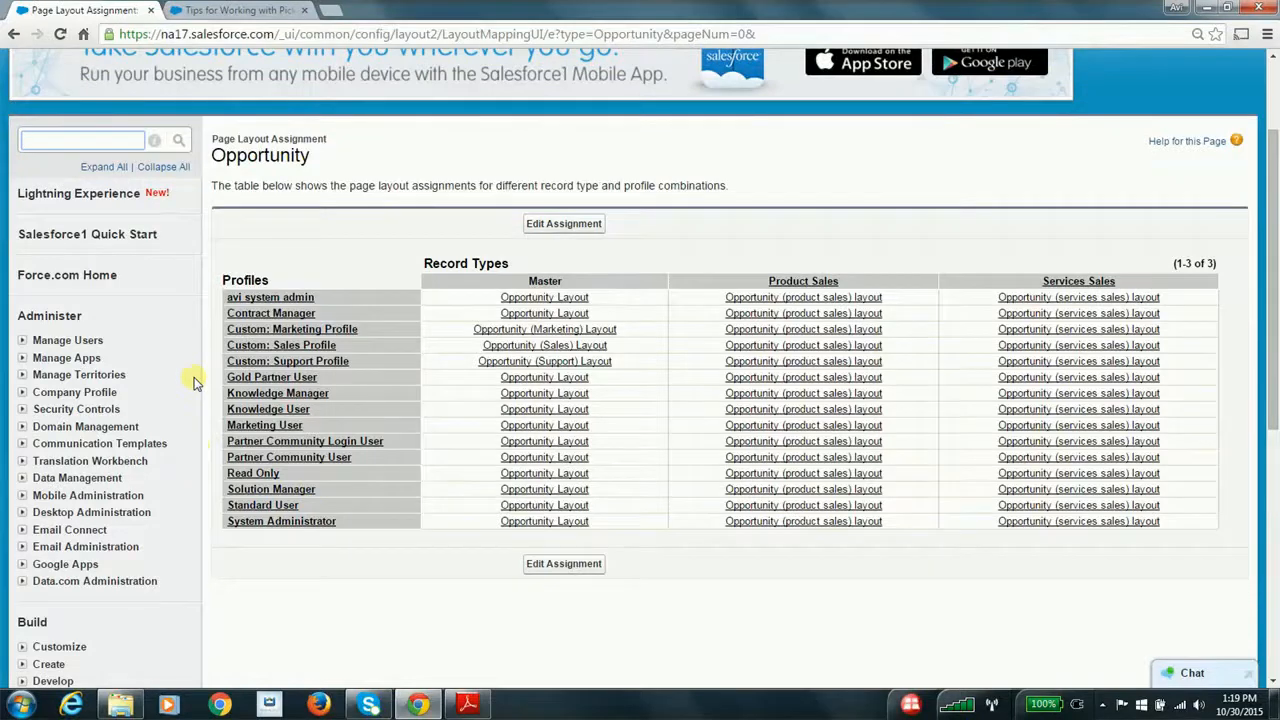
{"action": "key", "text": "alt+Tab"}
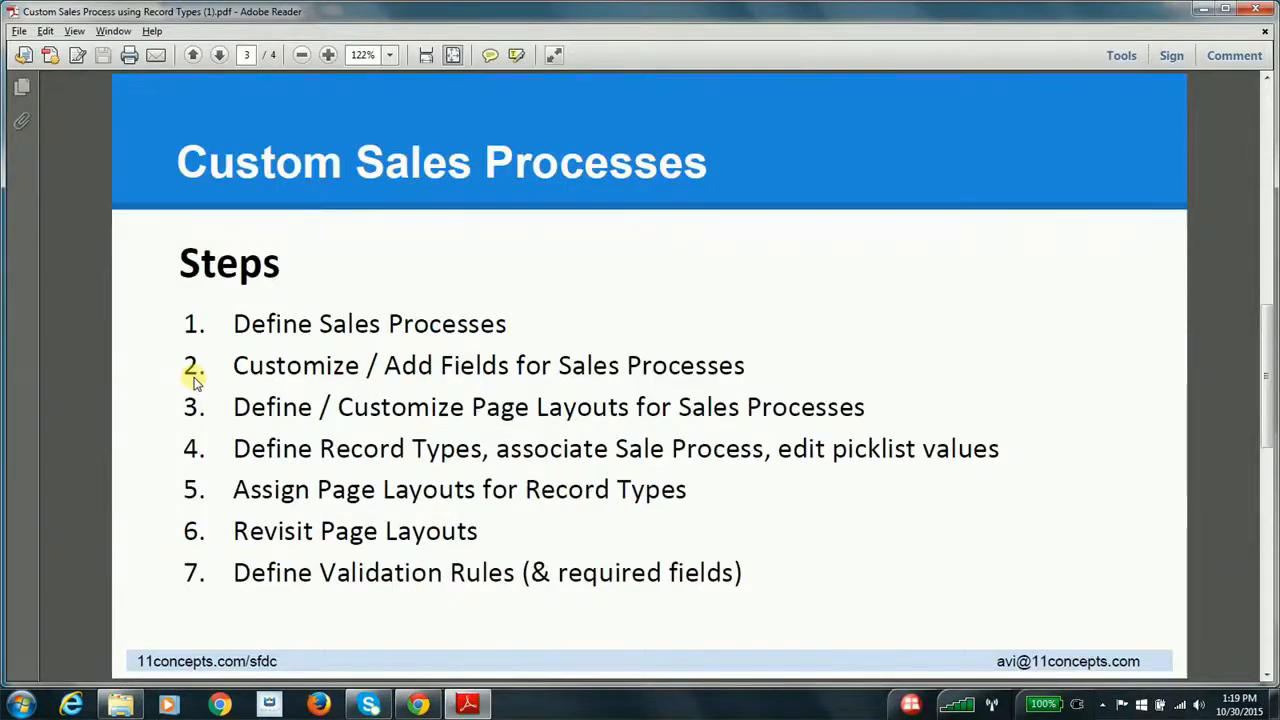
{"action": "key", "text": "alt+Tab"}
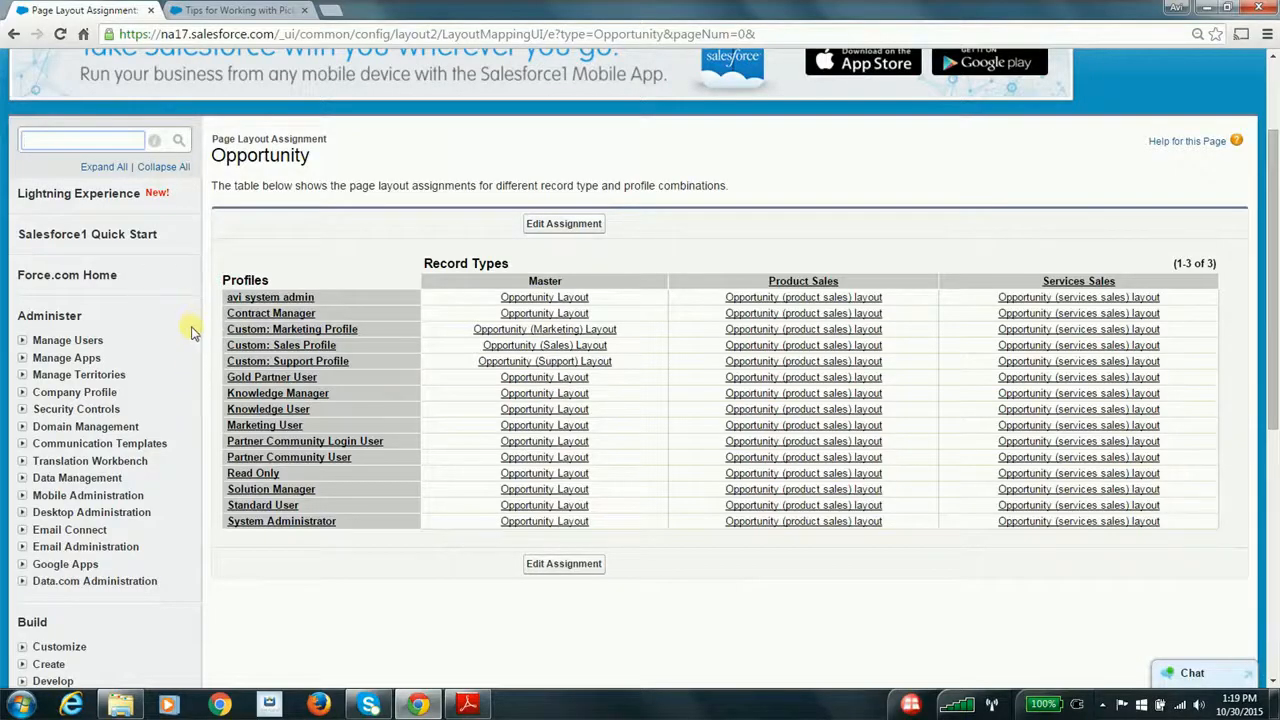
Find the Opportunity options in Setup by searching for "opp", and review the Opportunity standard and custom fields
{"action": "scroll", "coordinate": [190, 330], "scroll_direction": "down", "scroll_amount": 5}
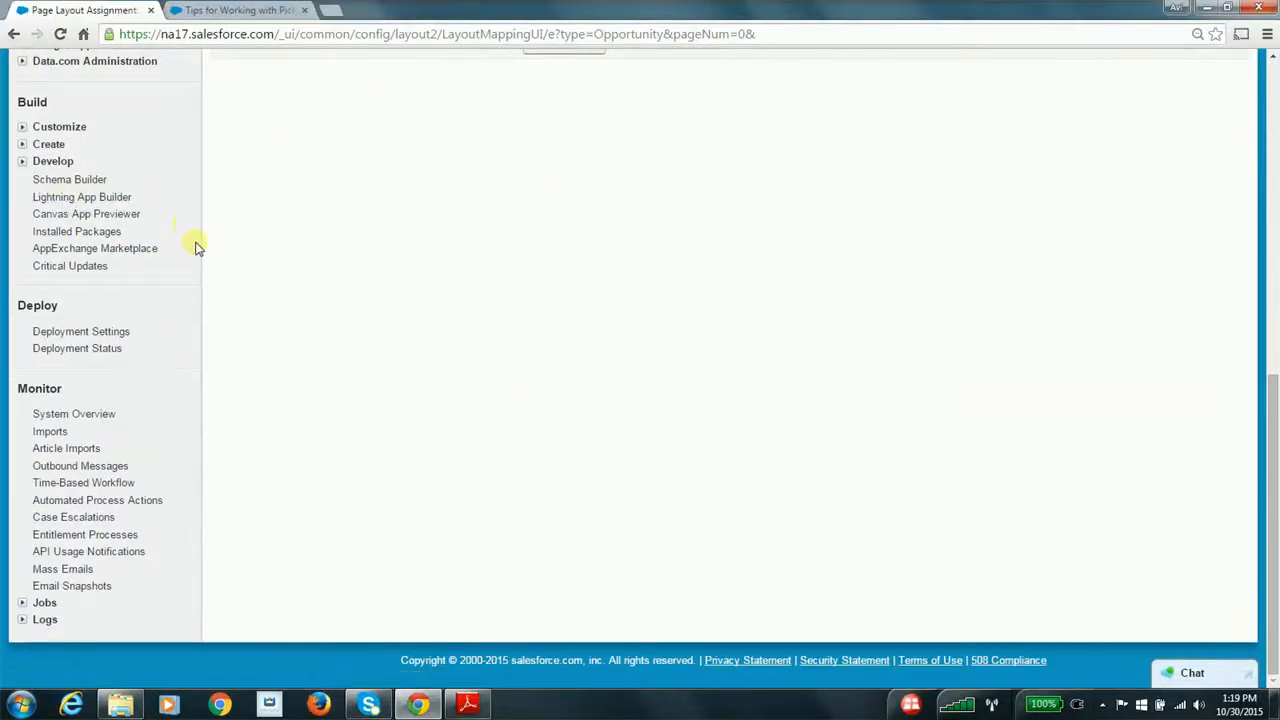
{"action": "scroll", "coordinate": [195, 262], "scroll_direction": "up", "scroll_amount": 3}
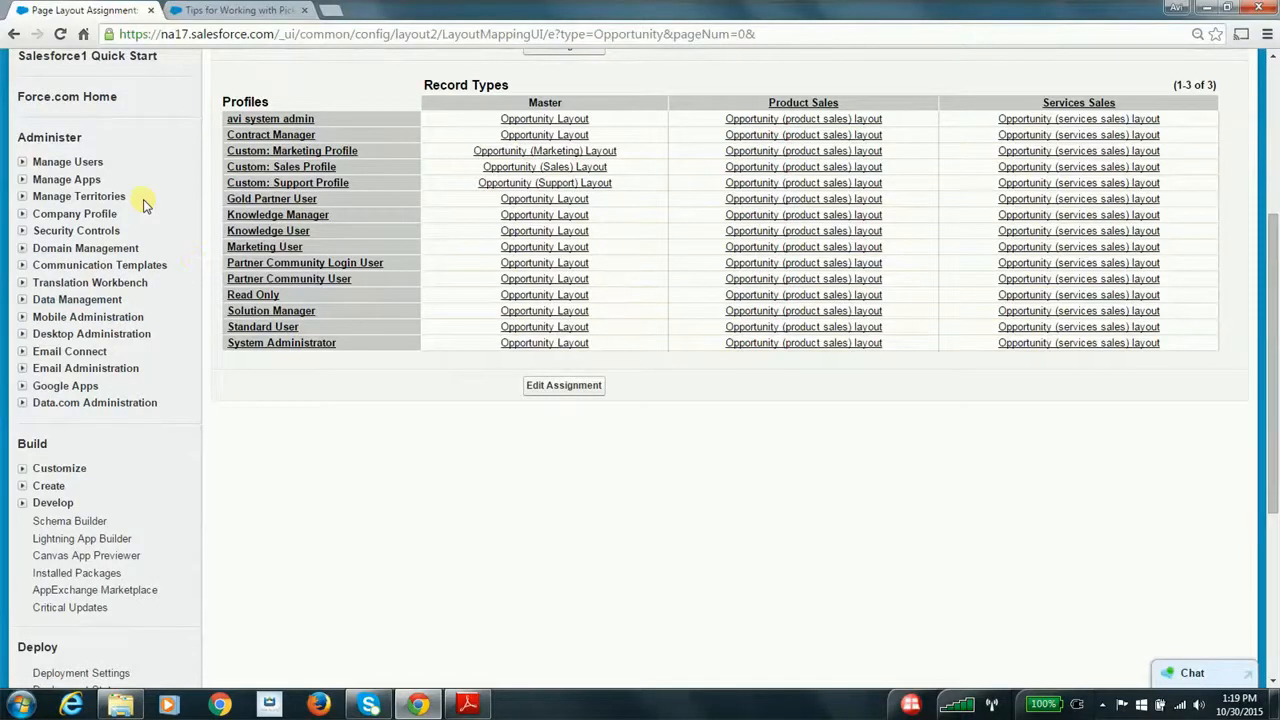
{"action": "scroll", "coordinate": [145, 207], "scroll_direction": "up", "scroll_amount": 3}
{"action": "left_click", "coordinate": [113, 221]}
{"action": "type", "text": "opp"}
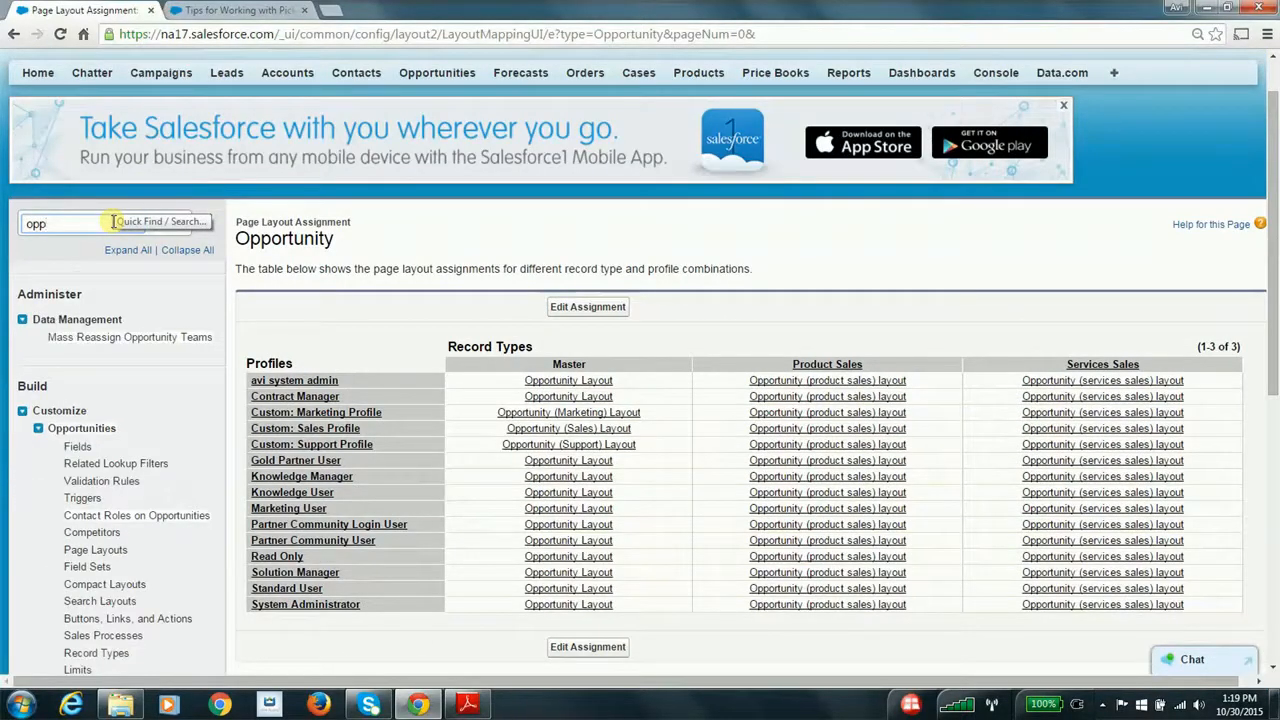
{"action": "left_click", "coordinate": [78, 446]}
{"action": "scroll", "coordinate": [172, 478], "scroll_direction": "down", "scroll_amount": 3}
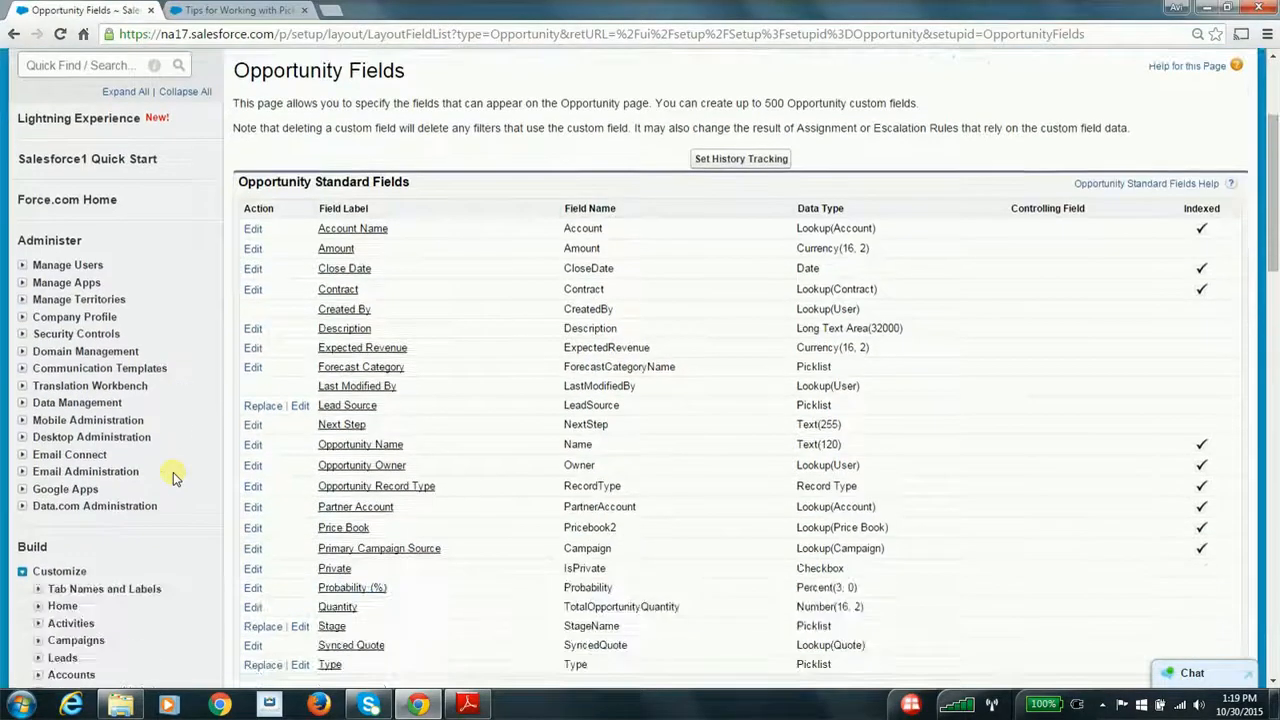
{"action": "scroll", "coordinate": [172, 478], "scroll_direction": "down", "scroll_amount": 3}
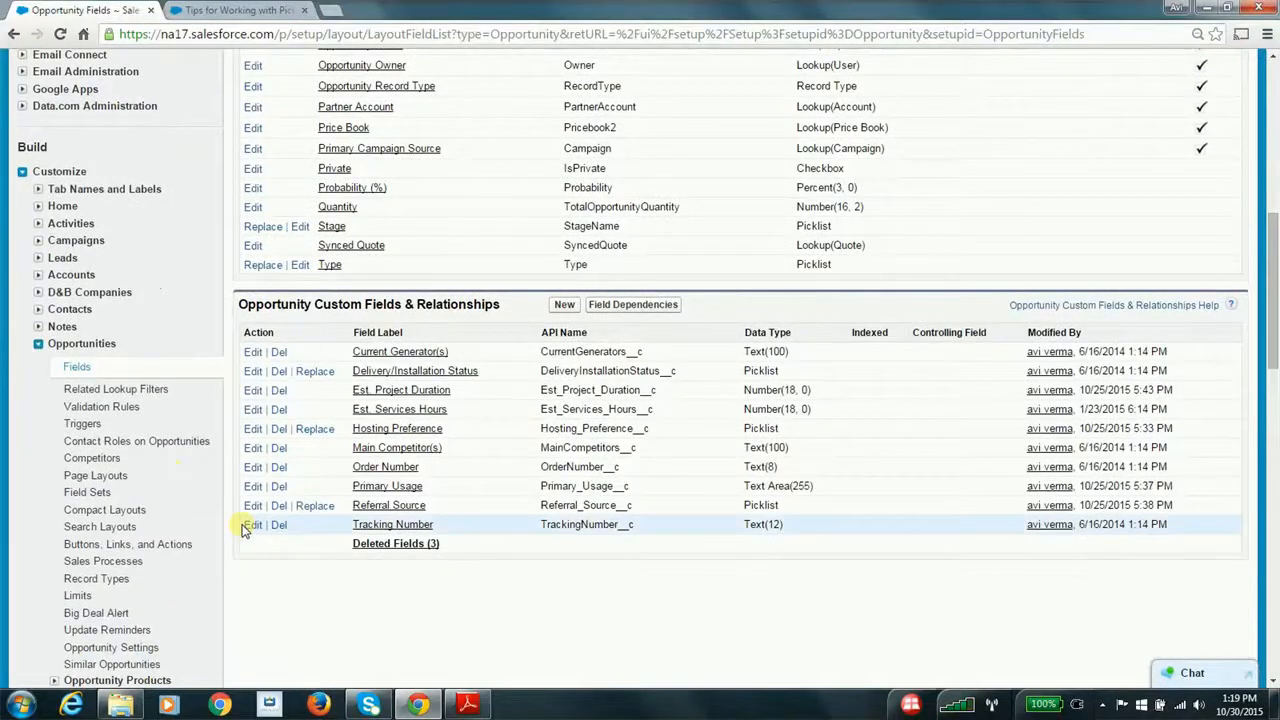
{"action": "scroll", "coordinate": [242, 530], "scroll_direction": "down", "scroll_amount": 1}
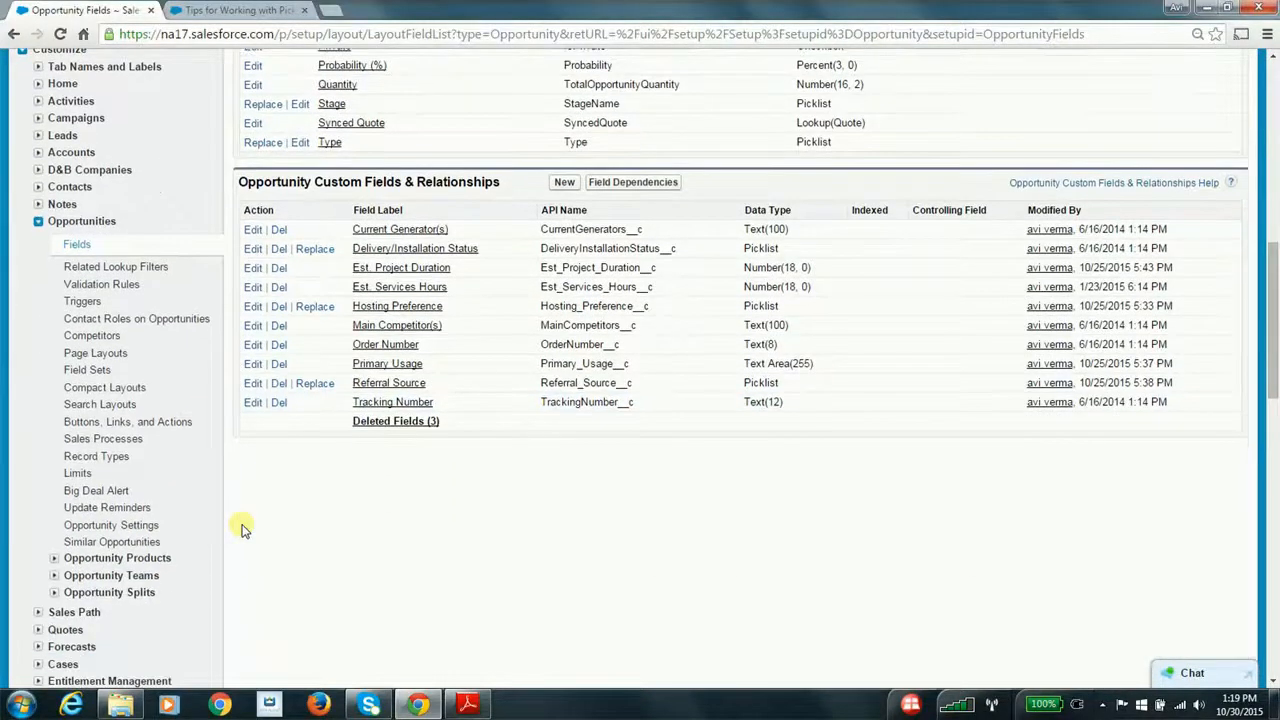
{"action": "scroll", "coordinate": [242, 530], "scroll_direction": "down", "scroll_amount": 1}
{"action": "scroll", "coordinate": [242, 530], "scroll_direction": "up", "scroll_amount": 1}
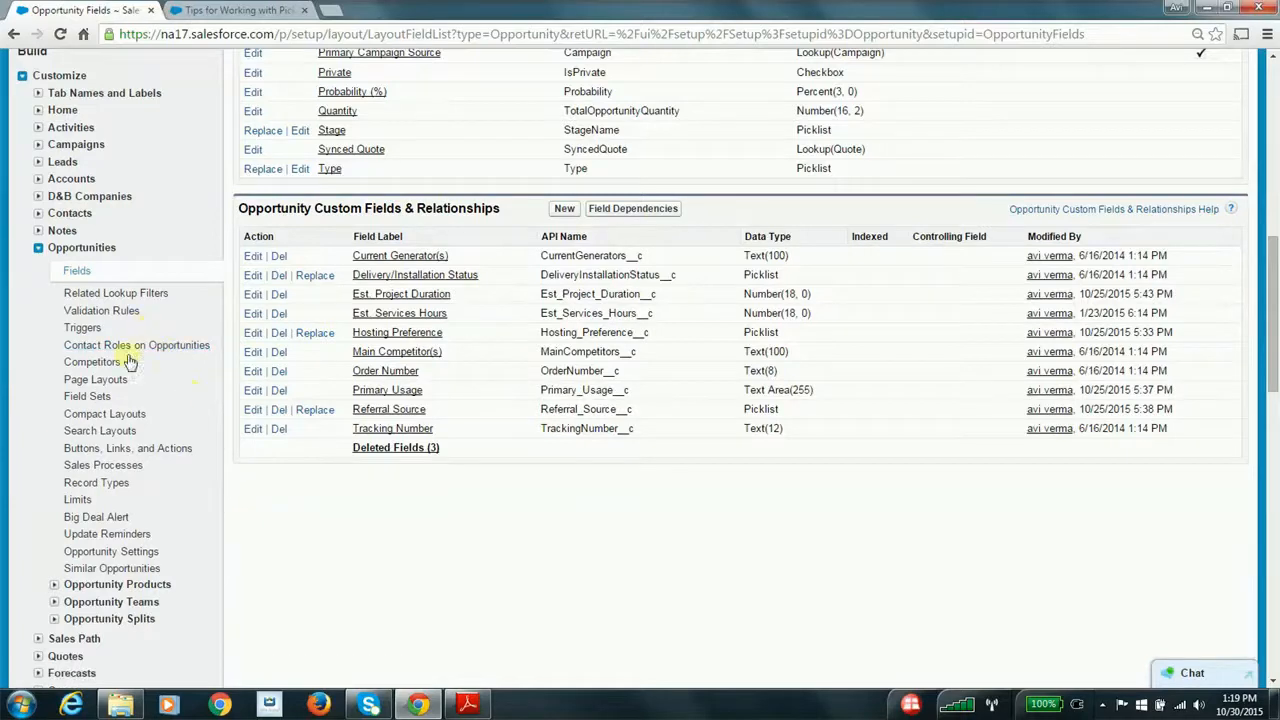
Open the Opportunity (product sales) layout for editing, view the Referral Source field's properties, and cancel the dialog
{"action": "left_click", "coordinate": [104, 383]}
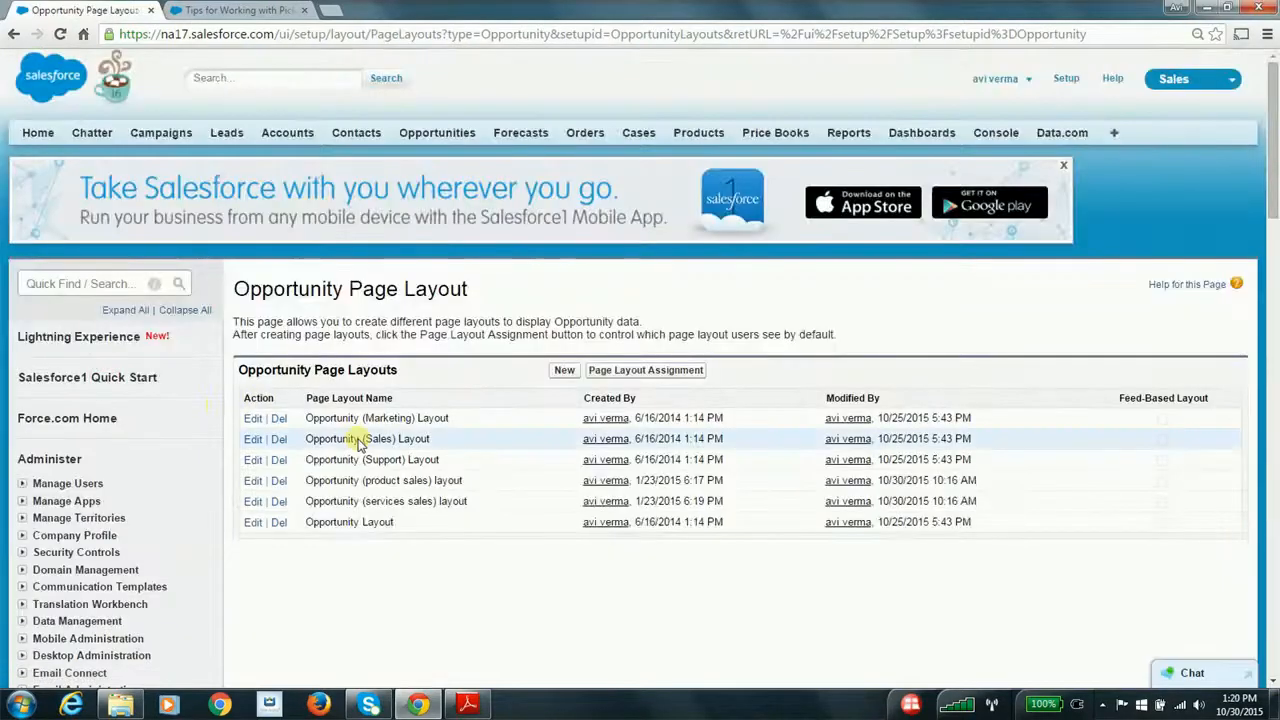
{"action": "left_click", "coordinate": [252, 480]}
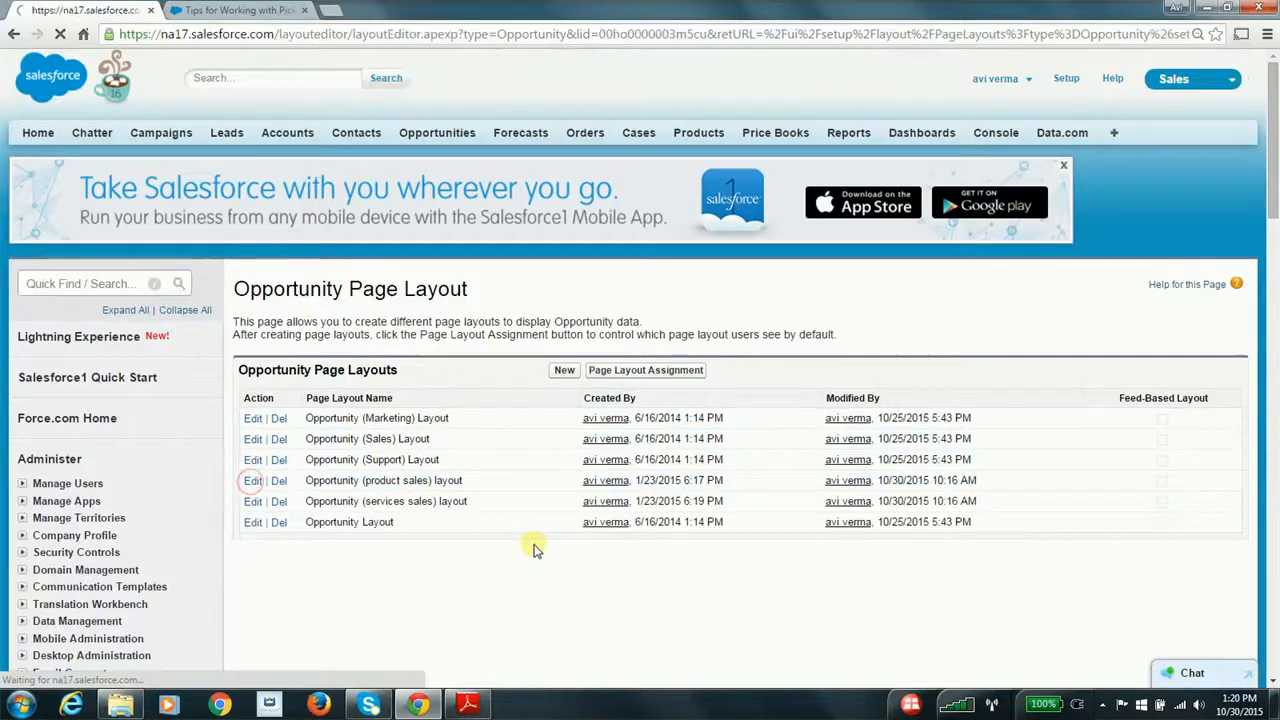
{"action": "scroll", "coordinate": [533, 549], "scroll_direction": "down", "scroll_amount": 4}
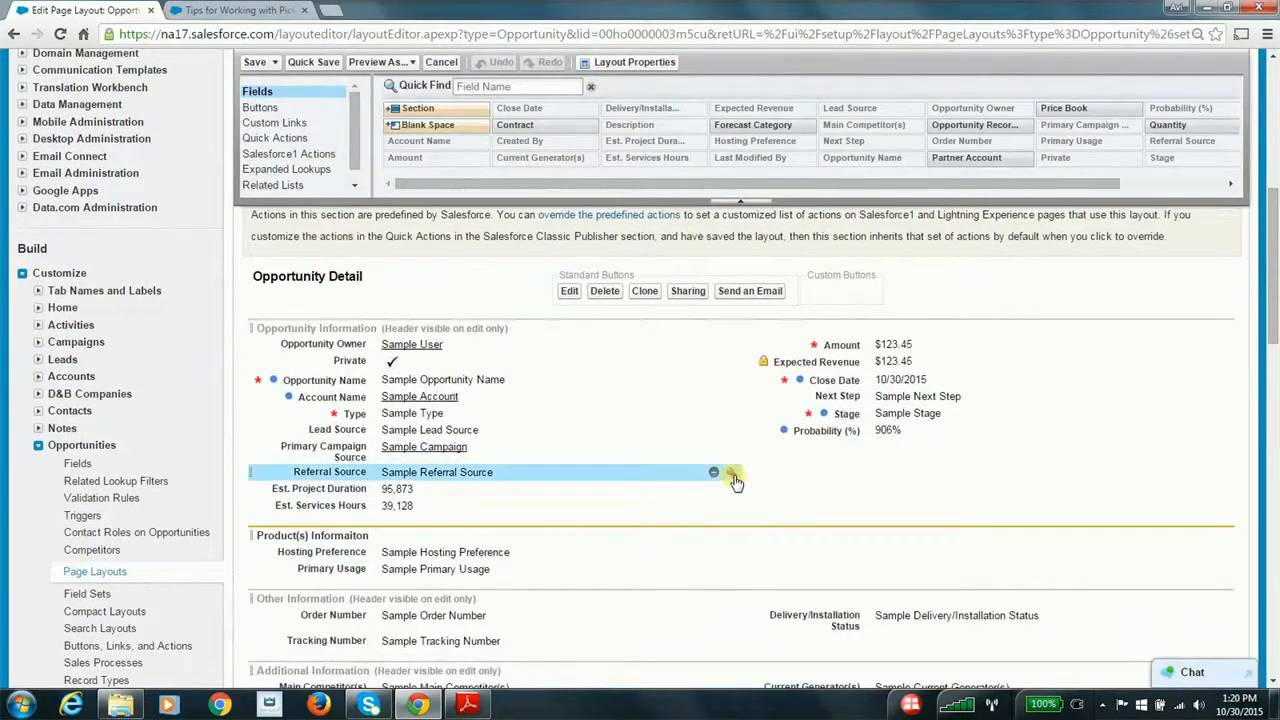
{"action": "left_click", "coordinate": [733, 474]}
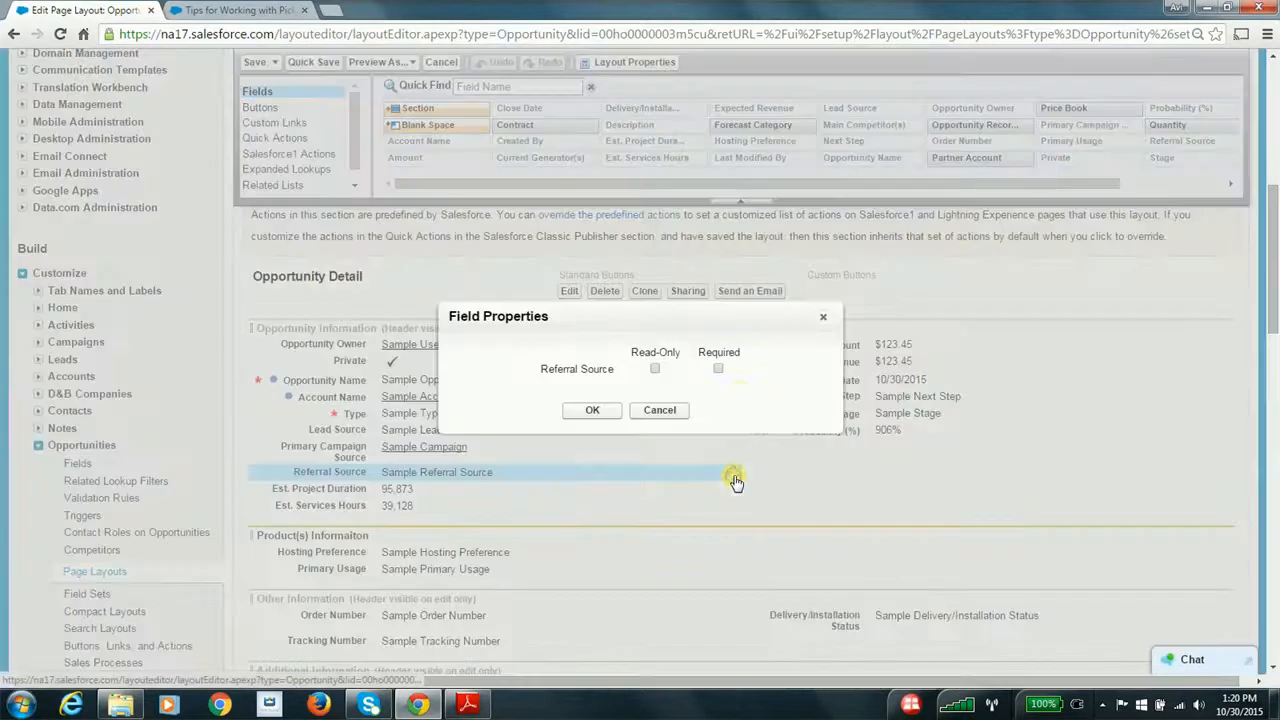
{"action": "left_click", "coordinate": [657, 411]}
Delete the existing Referral_Source_Required rule from the Opportunity validation rules
{"action": "left_click", "coordinate": [103, 498]}
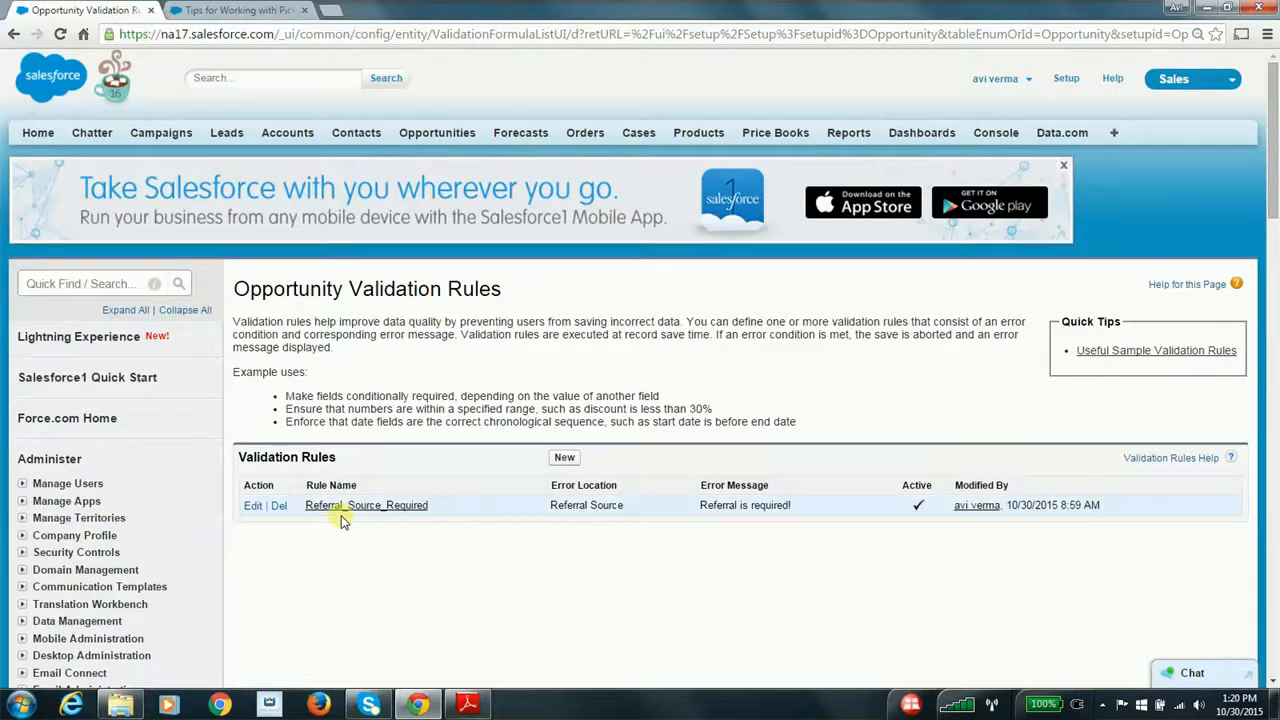
{"action": "scroll", "coordinate": [286, 563], "scroll_direction": "down", "scroll_amount": 2}
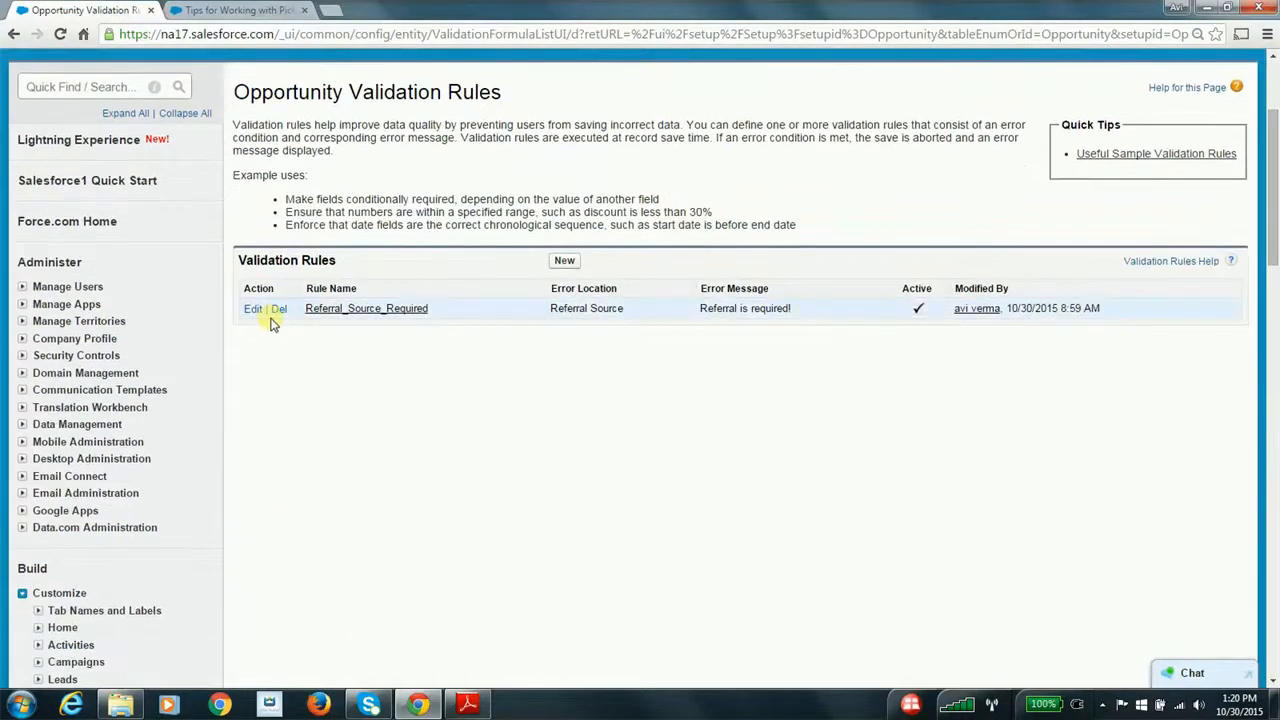
{"action": "left_click", "coordinate": [277, 311]}
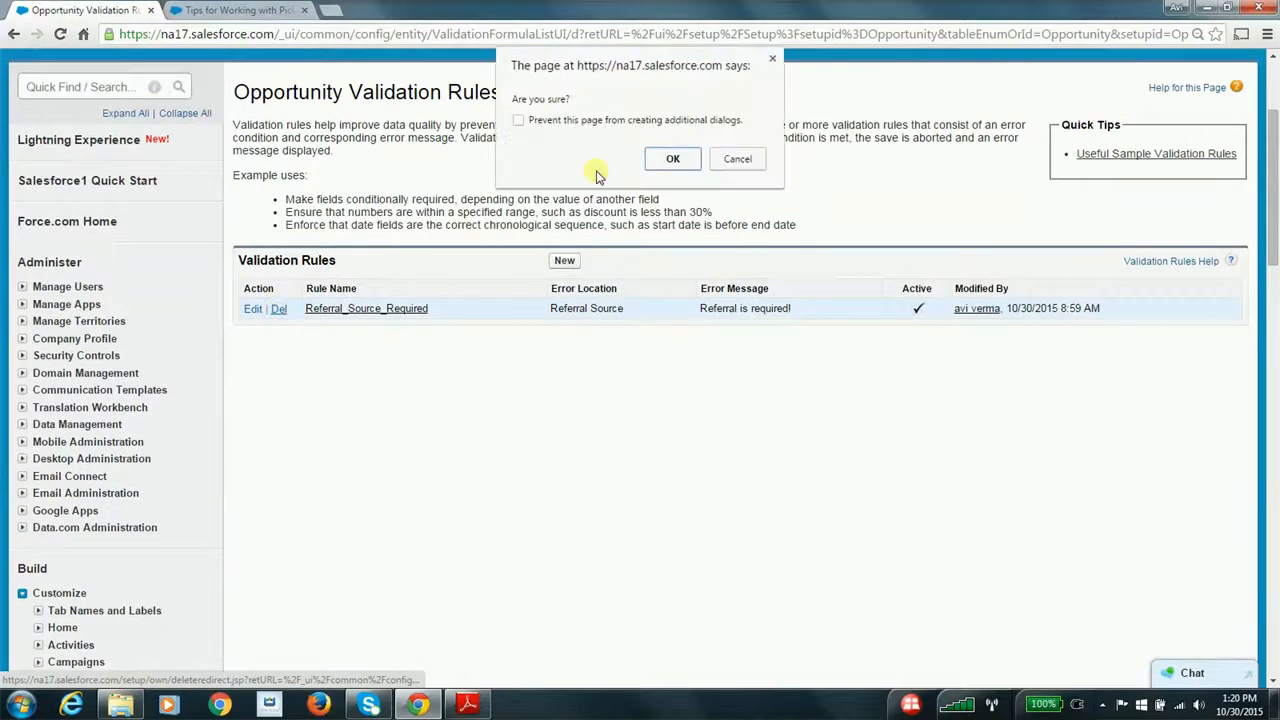
{"action": "left_click", "coordinate": [668, 160]}
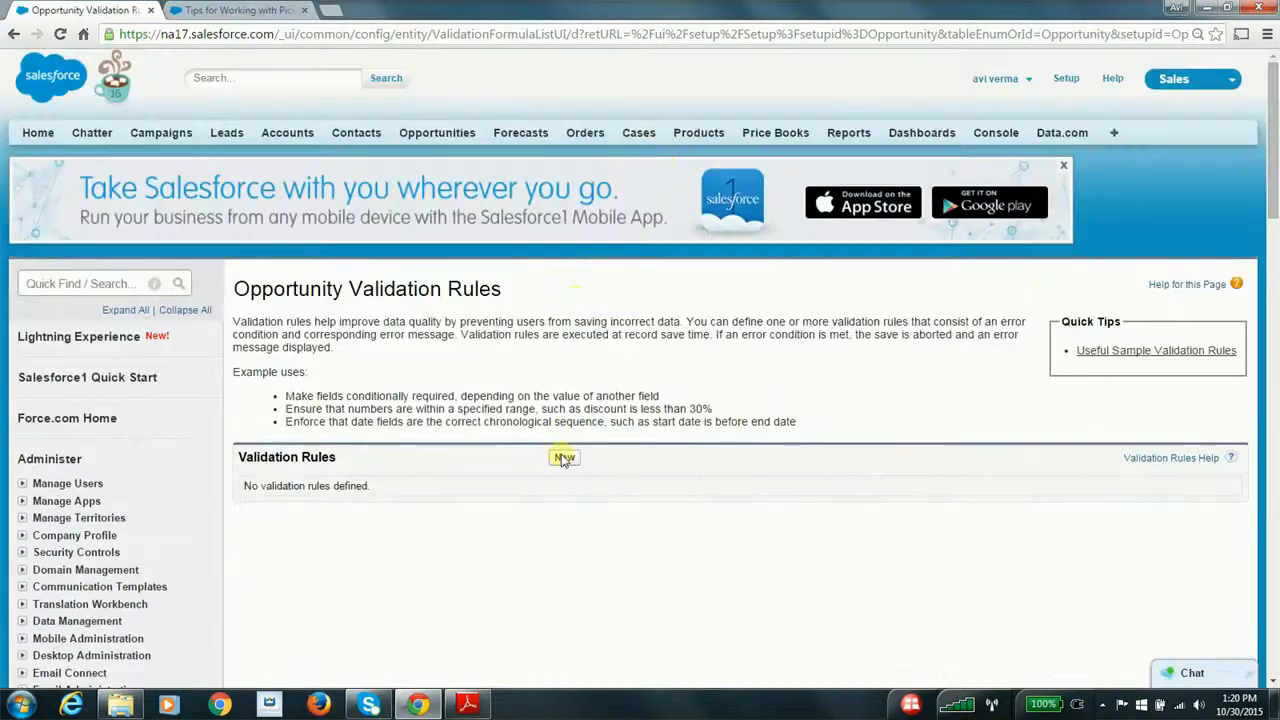
Start a new Opportunity validation rule named Referral_Source_Required
{"action": "left_click", "coordinate": [563, 458]}
{"action": "left_click", "coordinate": [404, 405]}
{"action": "type", "text": "Re"}
{"action": "left_click", "coordinate": [378, 428]}
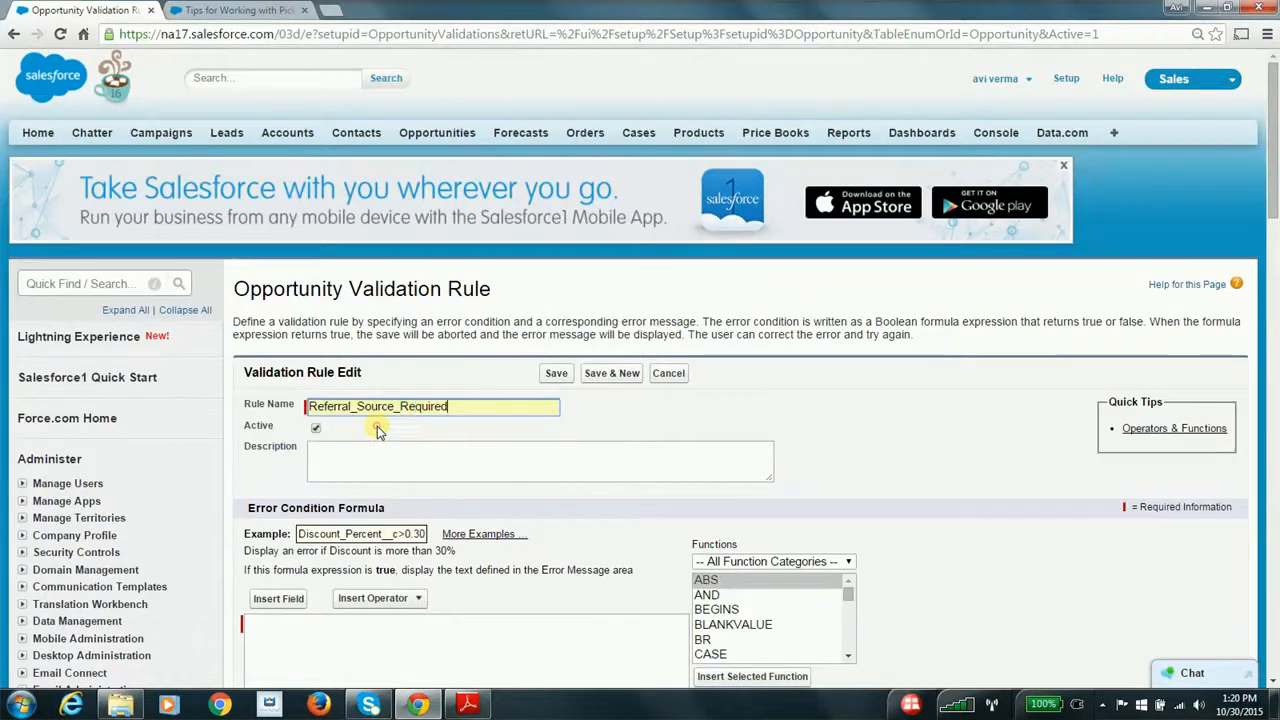
Insert the Opportunity's Referral Source field into the validation rule's error condition formula
{"action": "scroll", "coordinate": [634, 443], "scroll_direction": "down", "scroll_amount": 3}
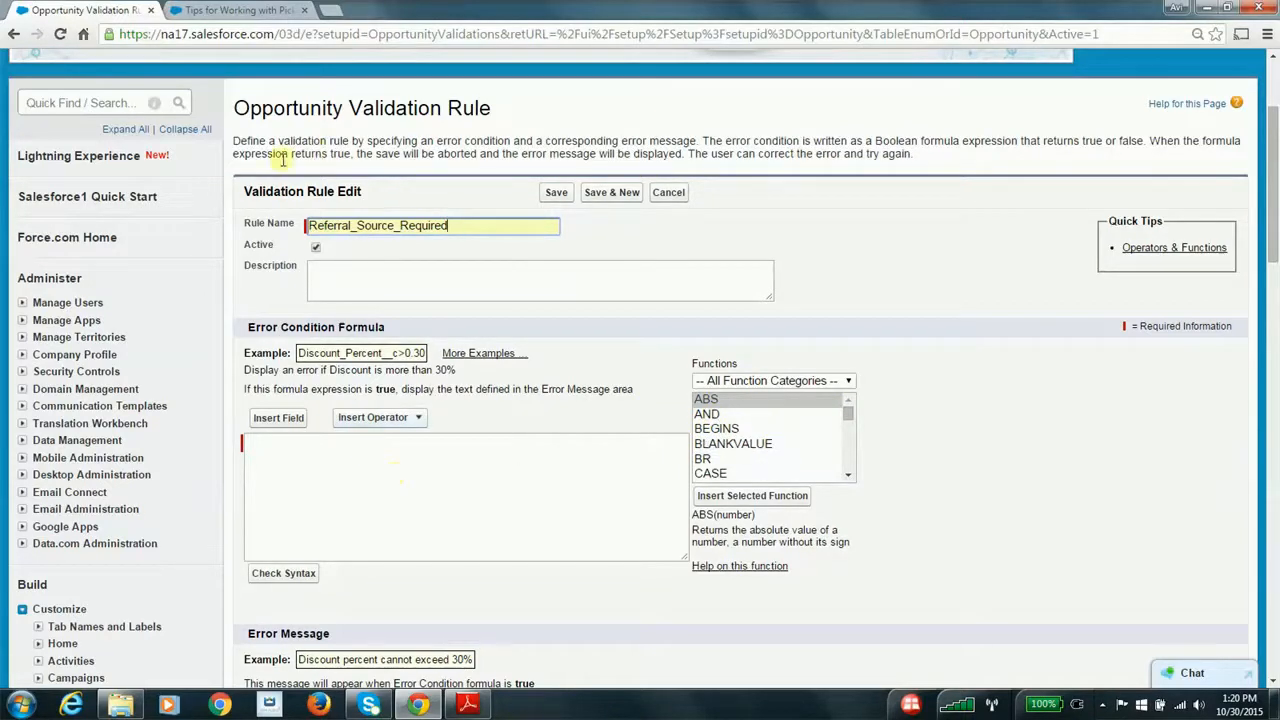
{"action": "left_click", "coordinate": [346, 467]}
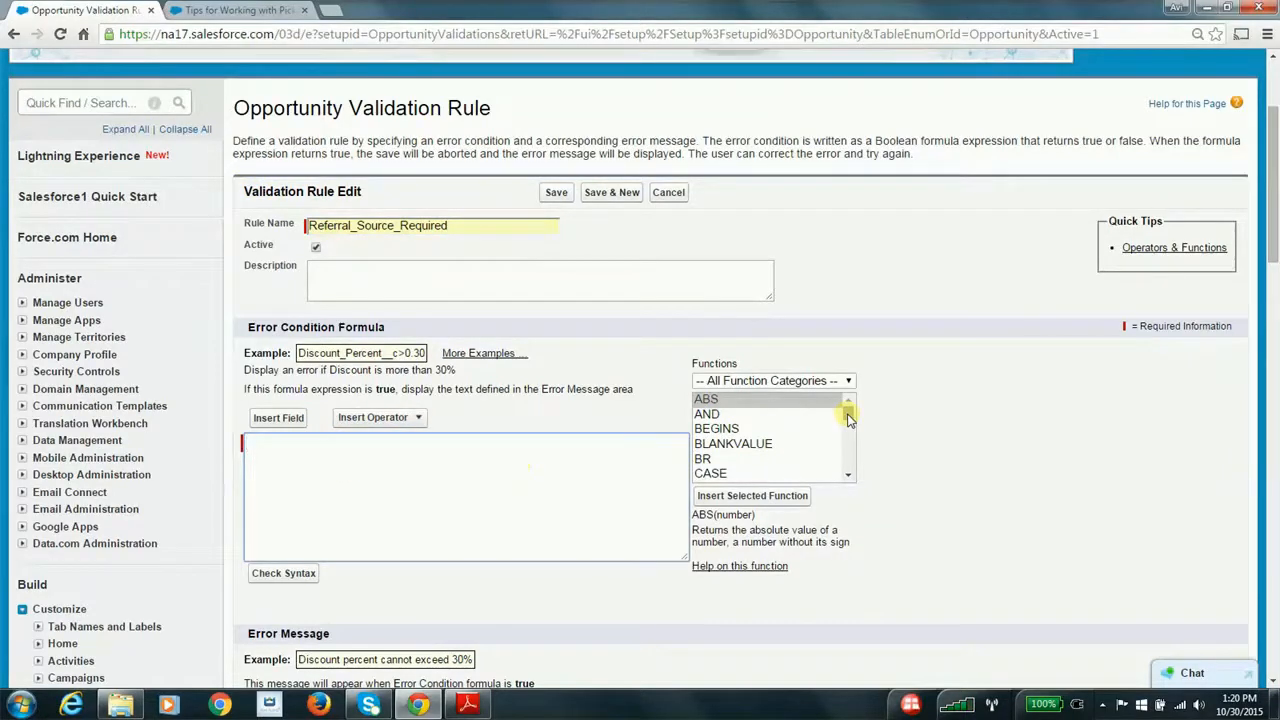
{"action": "left_click_drag", "start_coordinate": [848, 418], "coordinate": [848, 421]}
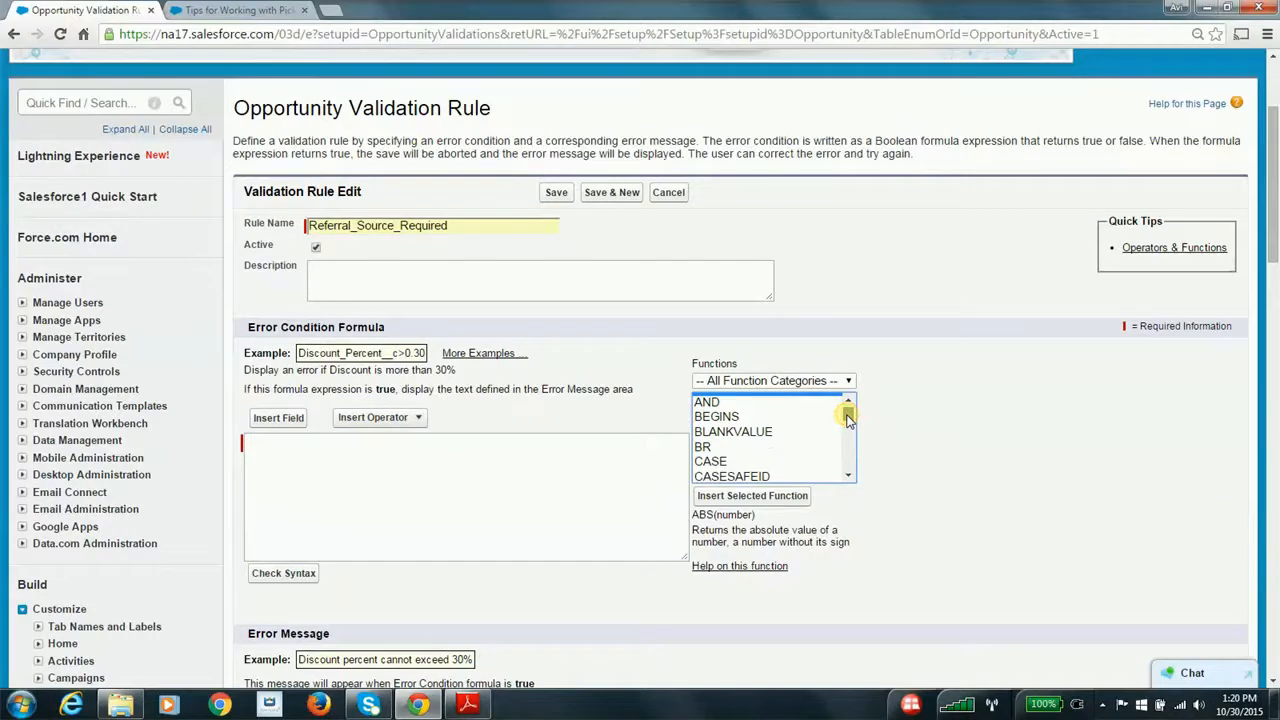
{"action": "left_click", "coordinate": [288, 418]}
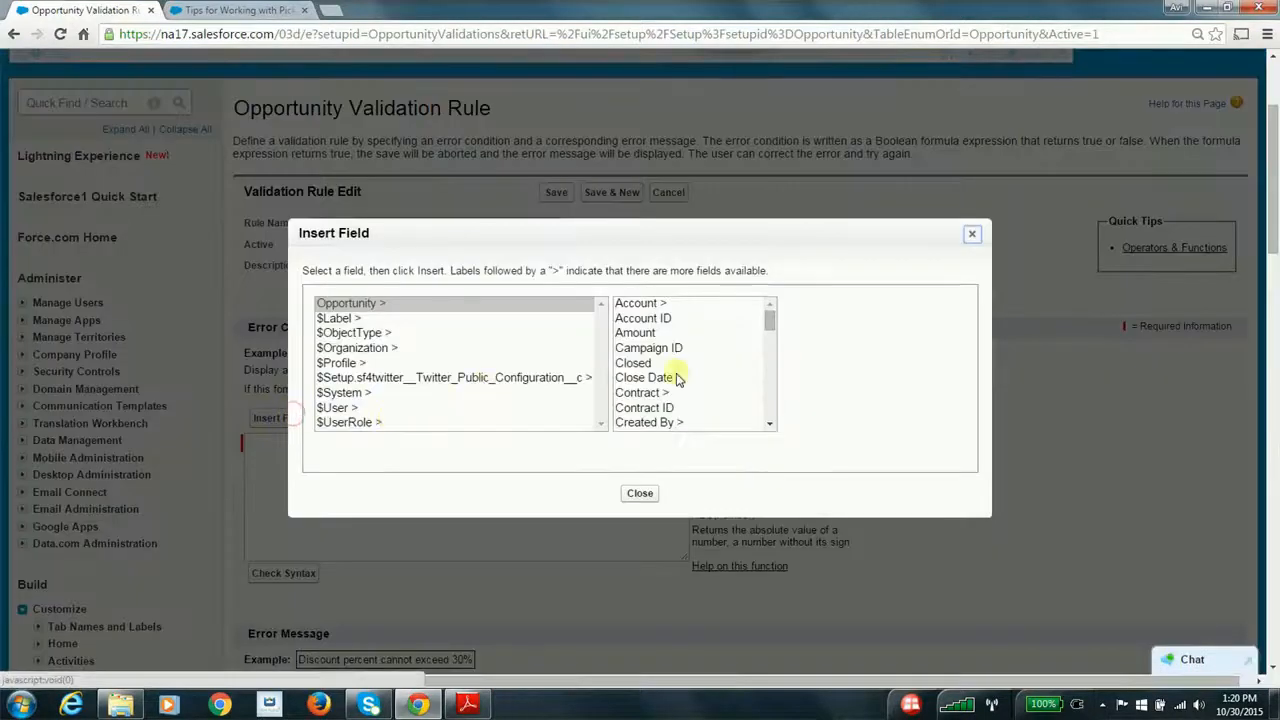
{"action": "left_click_drag", "start_coordinate": [767, 313], "coordinate": [768, 408]}
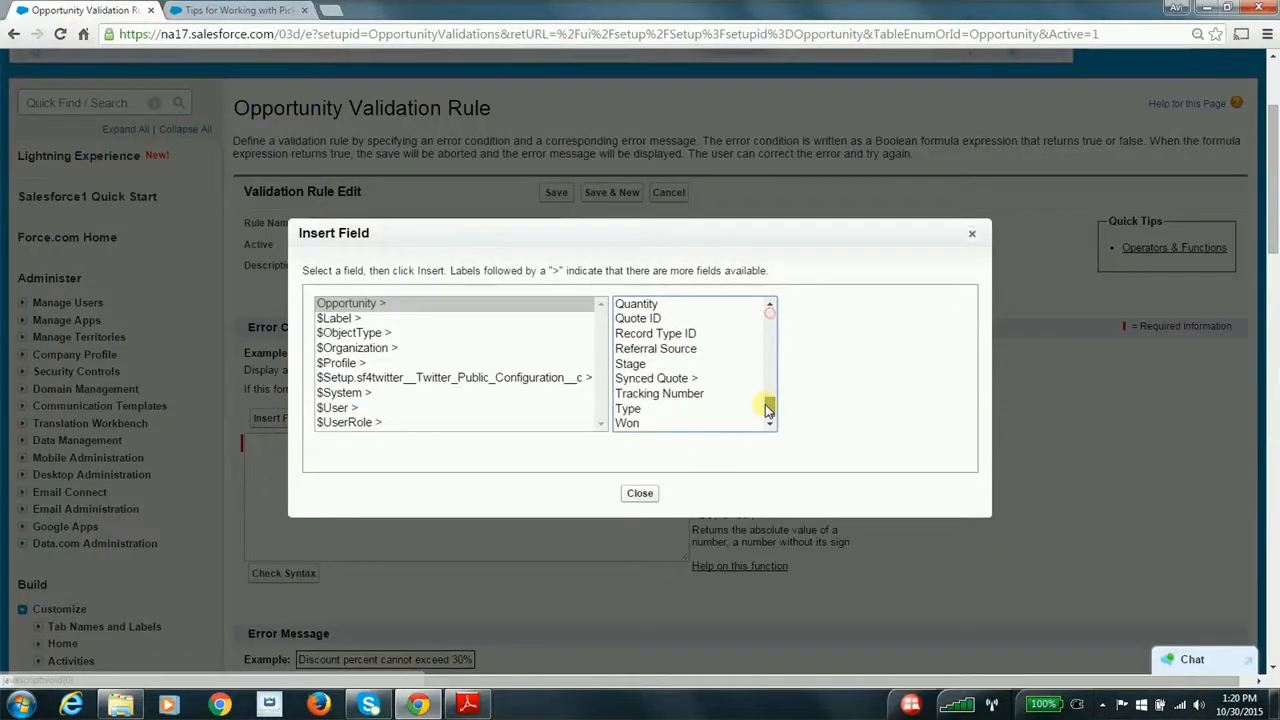
{"action": "left_click", "coordinate": [688, 348]}
{"action": "left_click", "coordinate": [857, 398]}
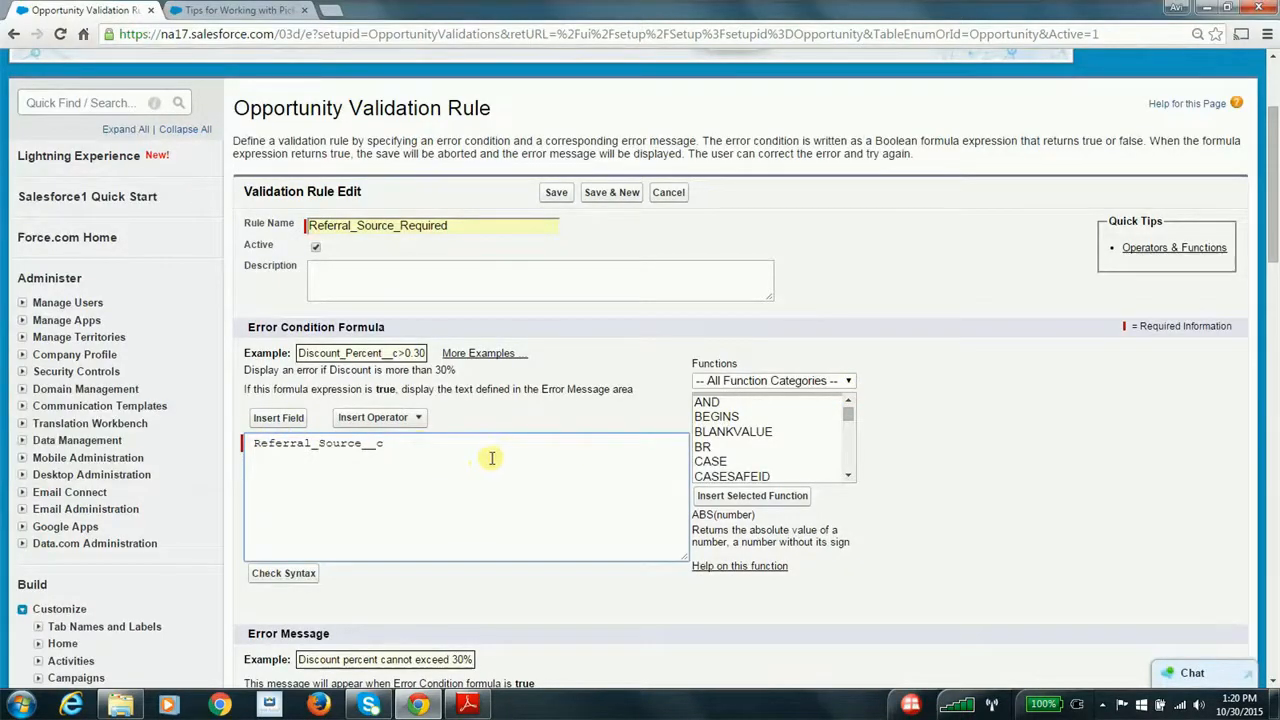
Wrap the Referral_Source__c field in the TEXT function so the error condition formula reads TEXT(Referral_Source__c)
{"action": "left_click_drag", "start_coordinate": [848, 420], "coordinate": [848, 466]}
{"action": "left_click", "coordinate": [705, 445]}
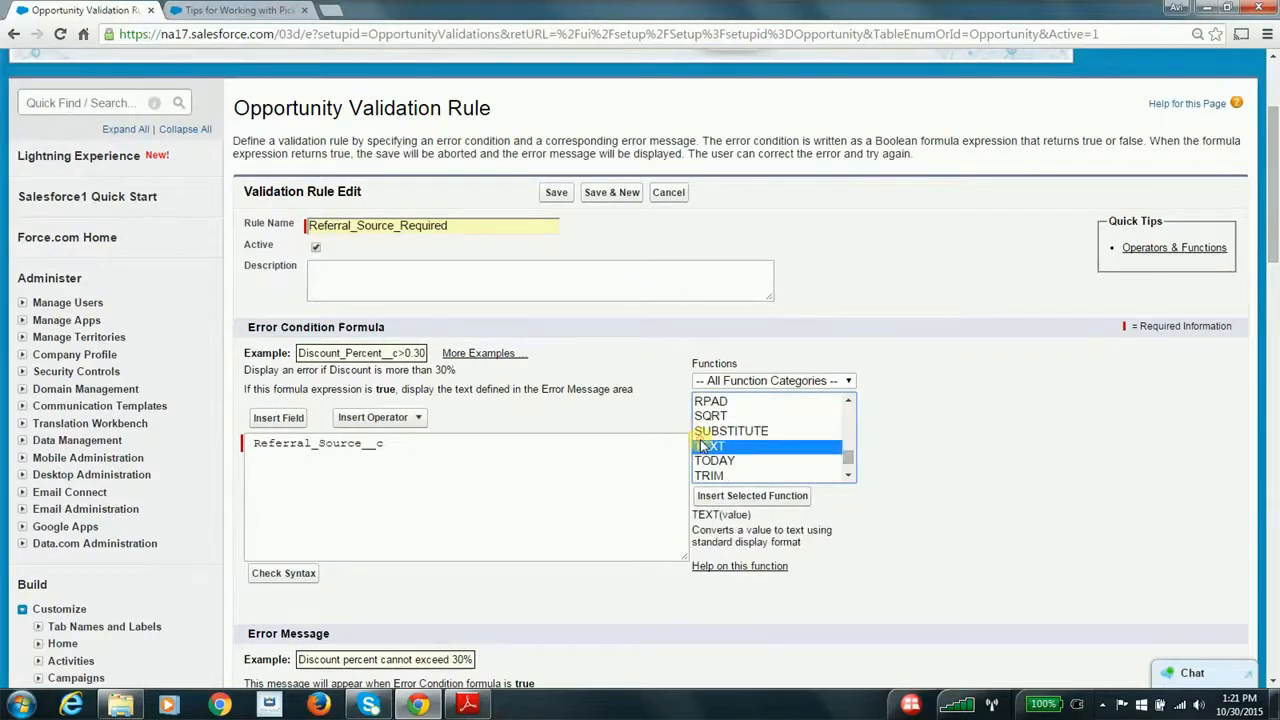
{"action": "left_click", "coordinate": [712, 495]}
{"action": "left_click_drag", "start_coordinate": [484, 443], "coordinate": [388, 446]}
{"action": "key", "text": "ctrl+x"}
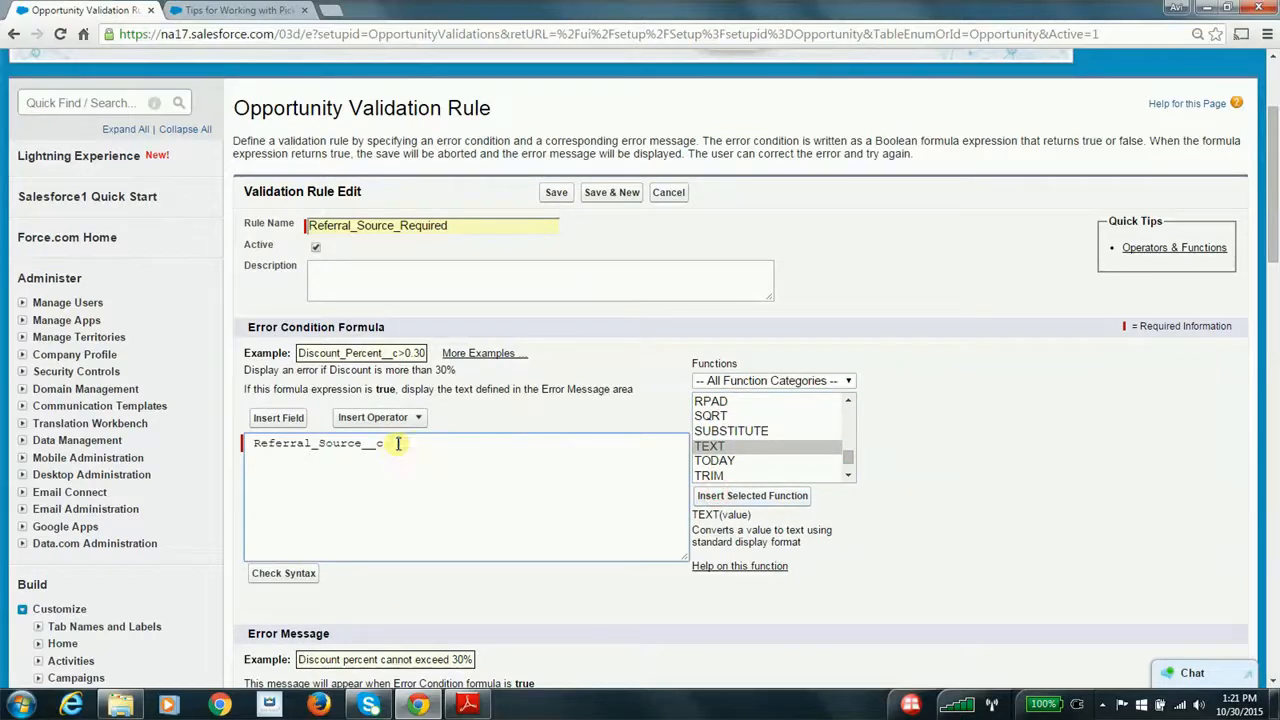
{"action": "left_click", "coordinate": [253, 443]}
{"action": "key", "text": "ctrl+v"}
{"action": "key", "text": "BackSpace"}
{"action": "key", "text": "BackSpace"}
{"action": "key", "text": "BackSpace"}
{"action": "key", "text": "BackSpace"}
{"action": "key", "text": "BackSpace"}
{"action": "key", "text": "BackSpace"}
{"action": "key", "text": "BackSpace"}
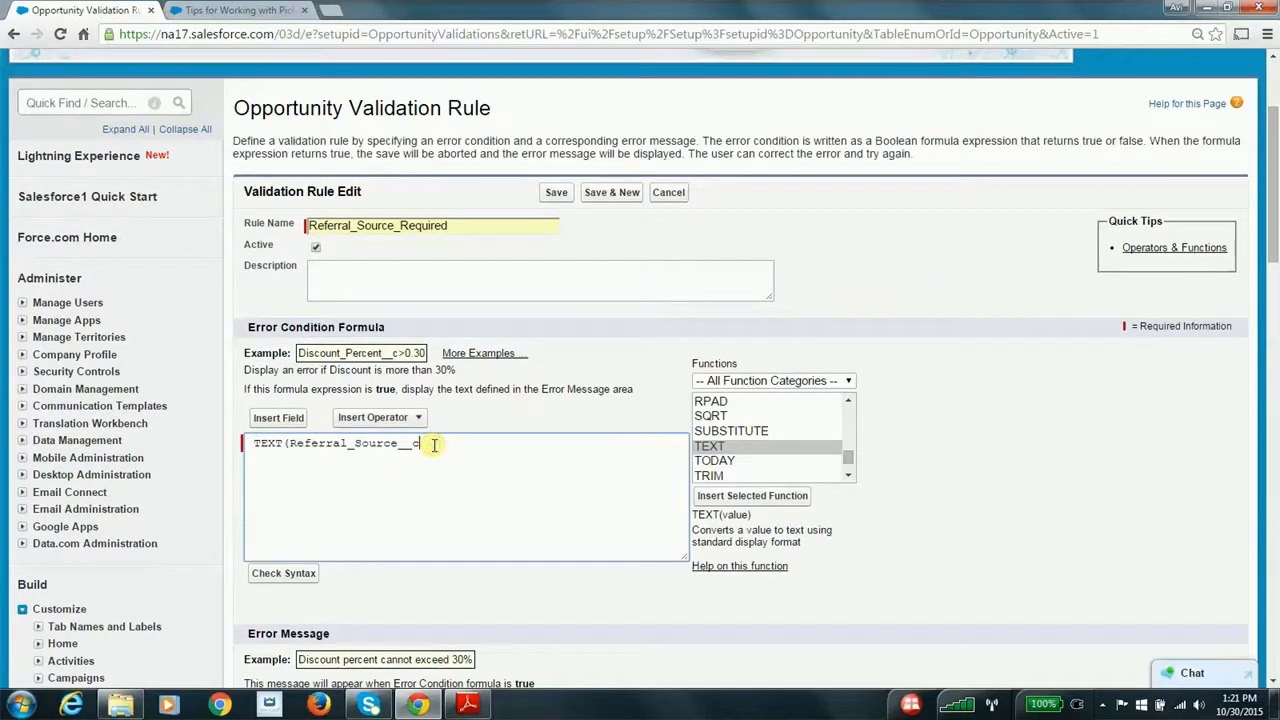
{"action": "type", "text": ")"}
Extend the error condition formula to ISBLANK(TEXT(Referral_Source__c)) and check its syntax
{"action": "left_click", "coordinate": [255, 443]}
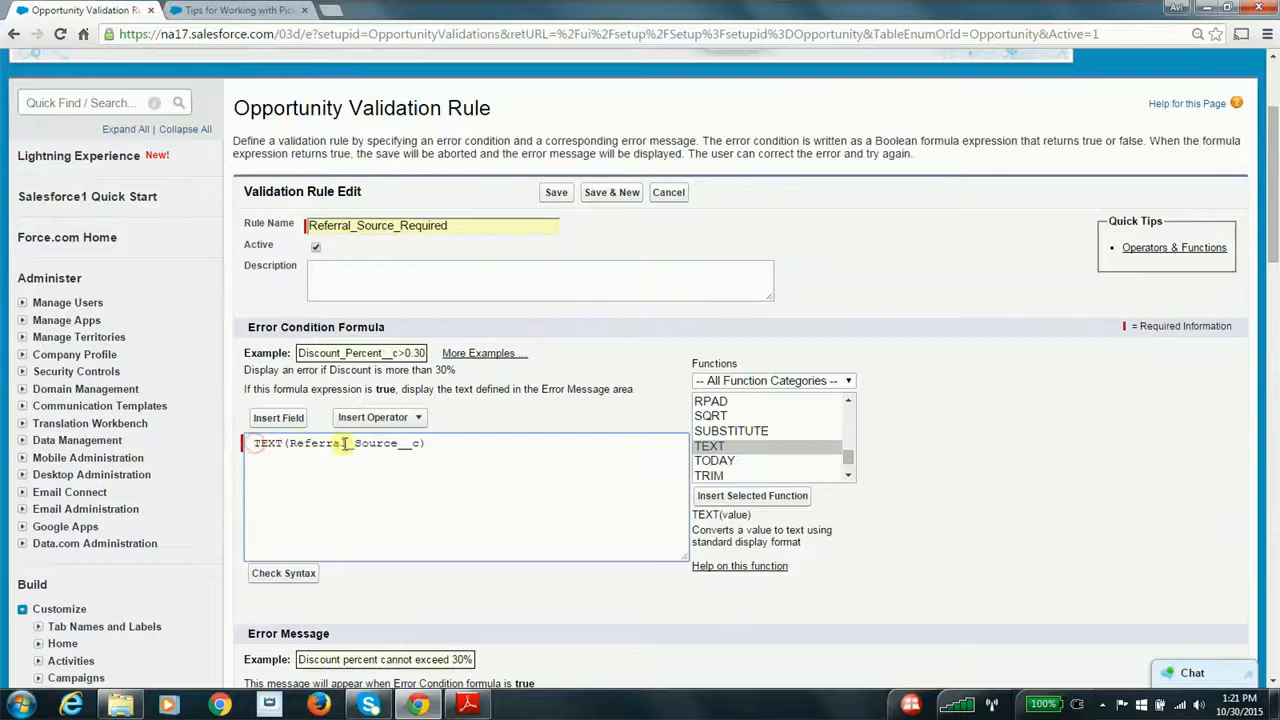
{"action": "type", "text": "ISBLANK("}
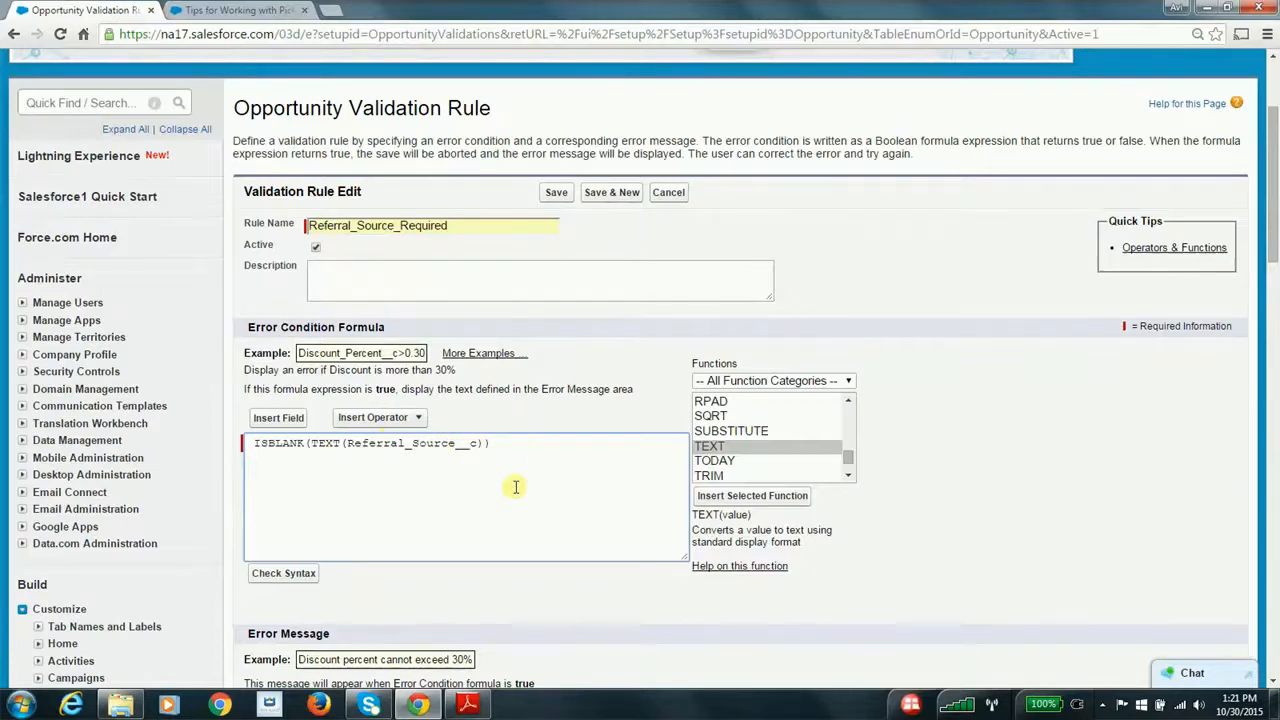
{"action": "scroll", "coordinate": [517, 487], "scroll_direction": "down", "scroll_amount": 1}
{"action": "left_click", "coordinate": [300, 447]}
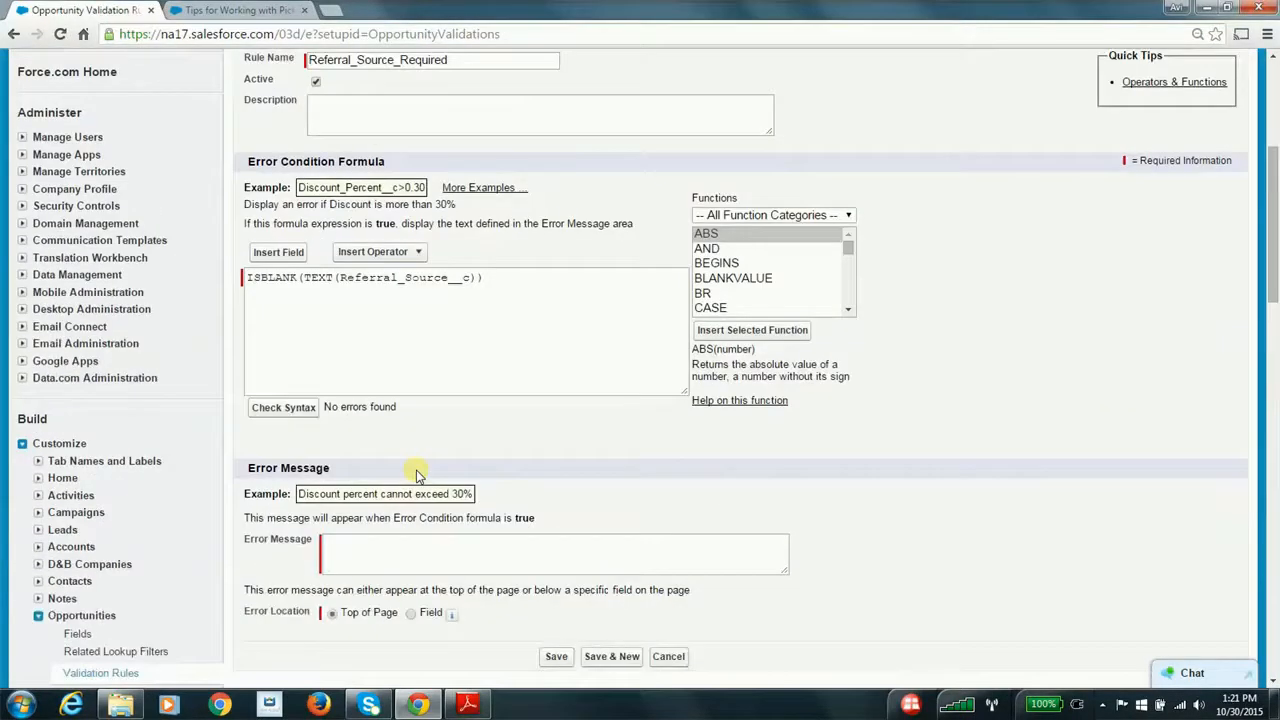
Set the error message to "Referral source is required!", locate it at the Referral Source field, and save the validation rule
{"action": "left_click", "coordinate": [392, 547]}
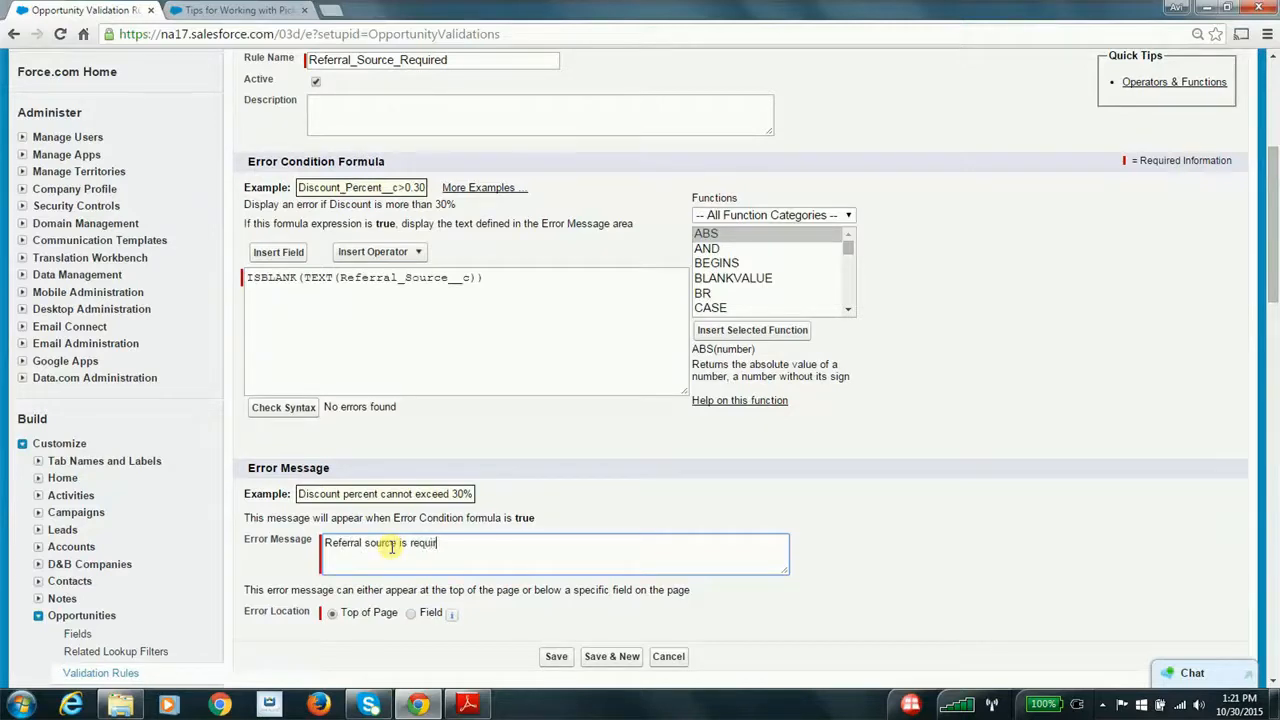
{"action": "left_click", "coordinate": [411, 613]}
{"action": "scroll", "coordinate": [410, 614], "scroll_direction": "down", "scroll_amount": 1}
{"action": "left_click", "coordinate": [540, 530]}
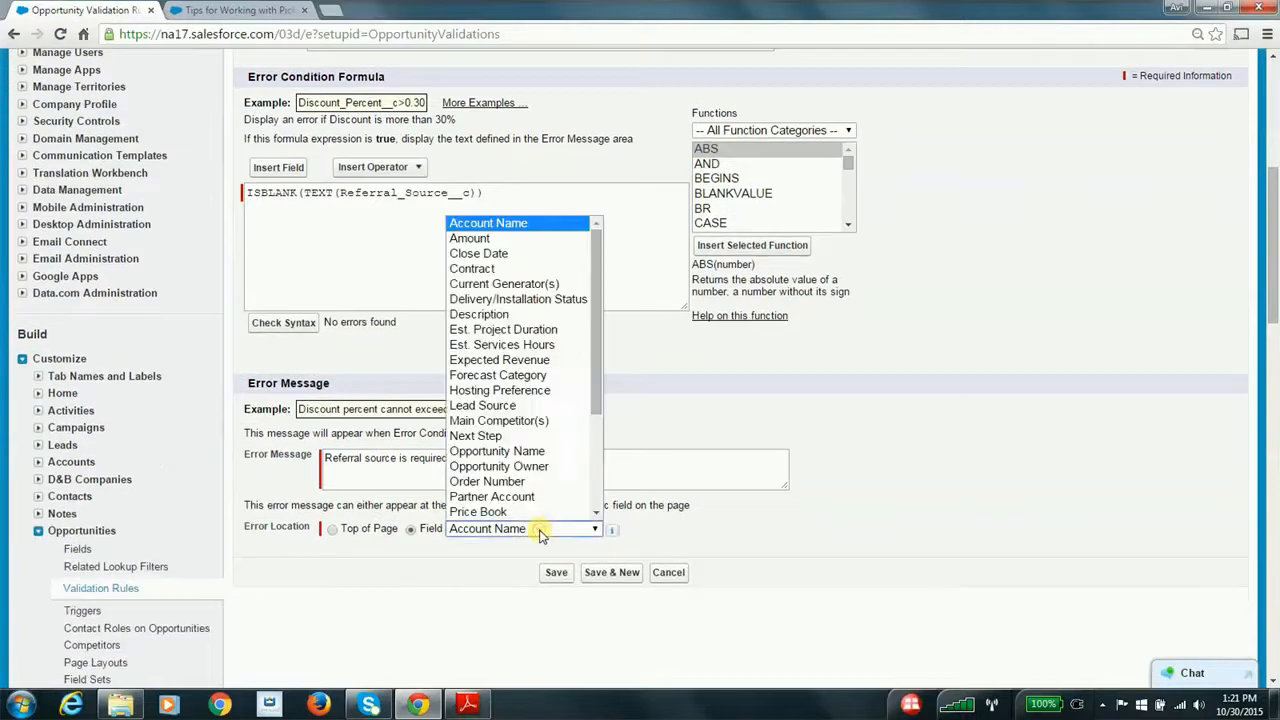
{"action": "left_click", "coordinate": [600, 487]}
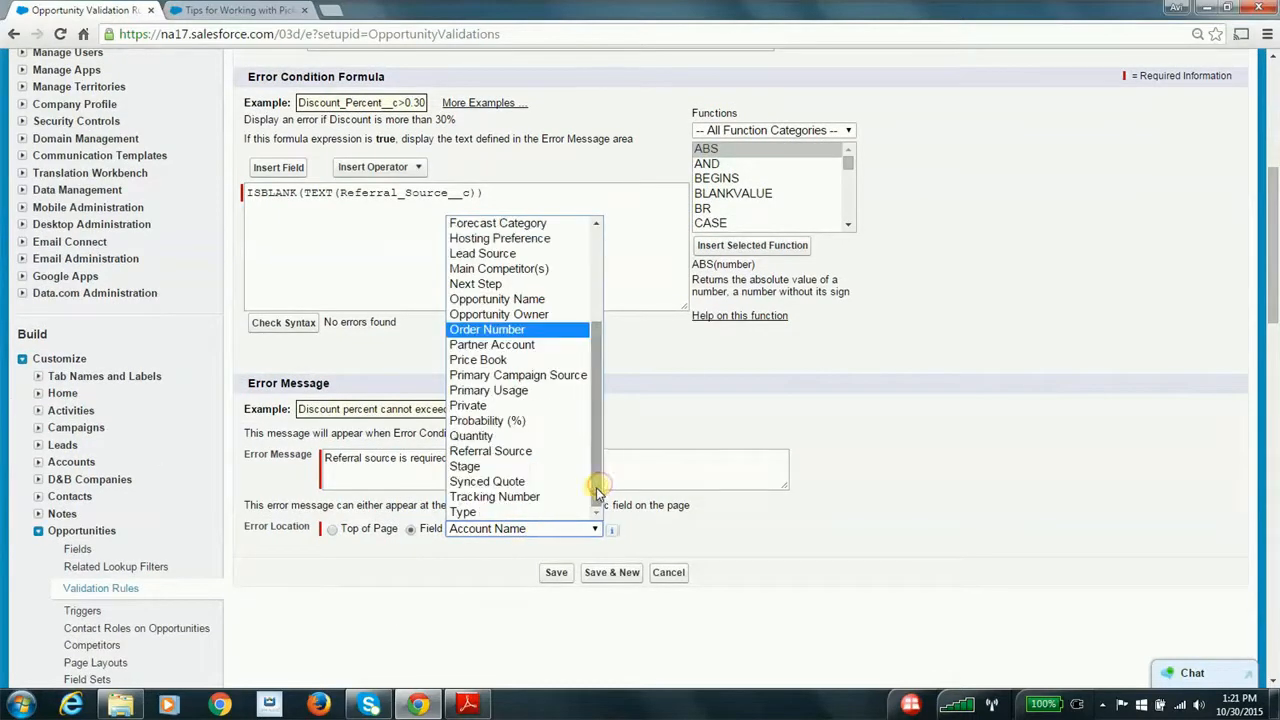
{"action": "left_click", "coordinate": [515, 451]}
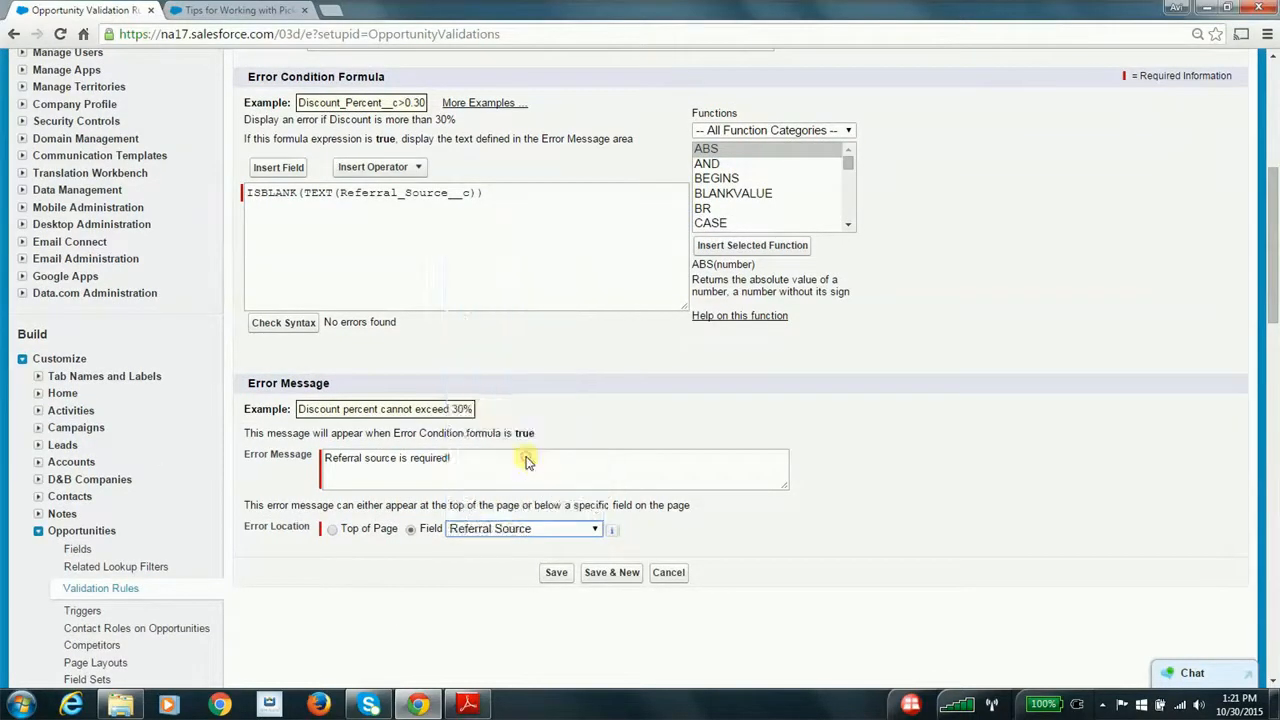
{"action": "left_click", "coordinate": [555, 574]}
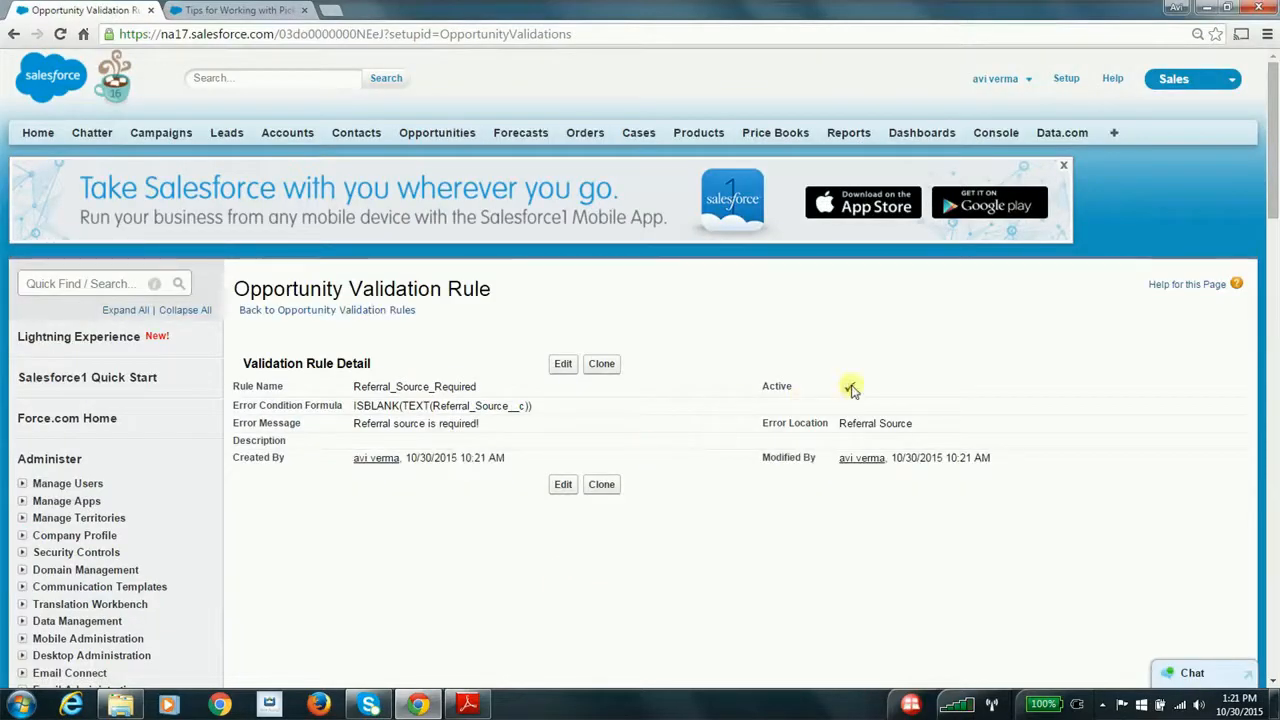
Open the Opportunity (product sales) layout for editing from the Opportunity page layouts
{"action": "scroll", "coordinate": [420, 528], "scroll_direction": "down", "scroll_amount": 5}
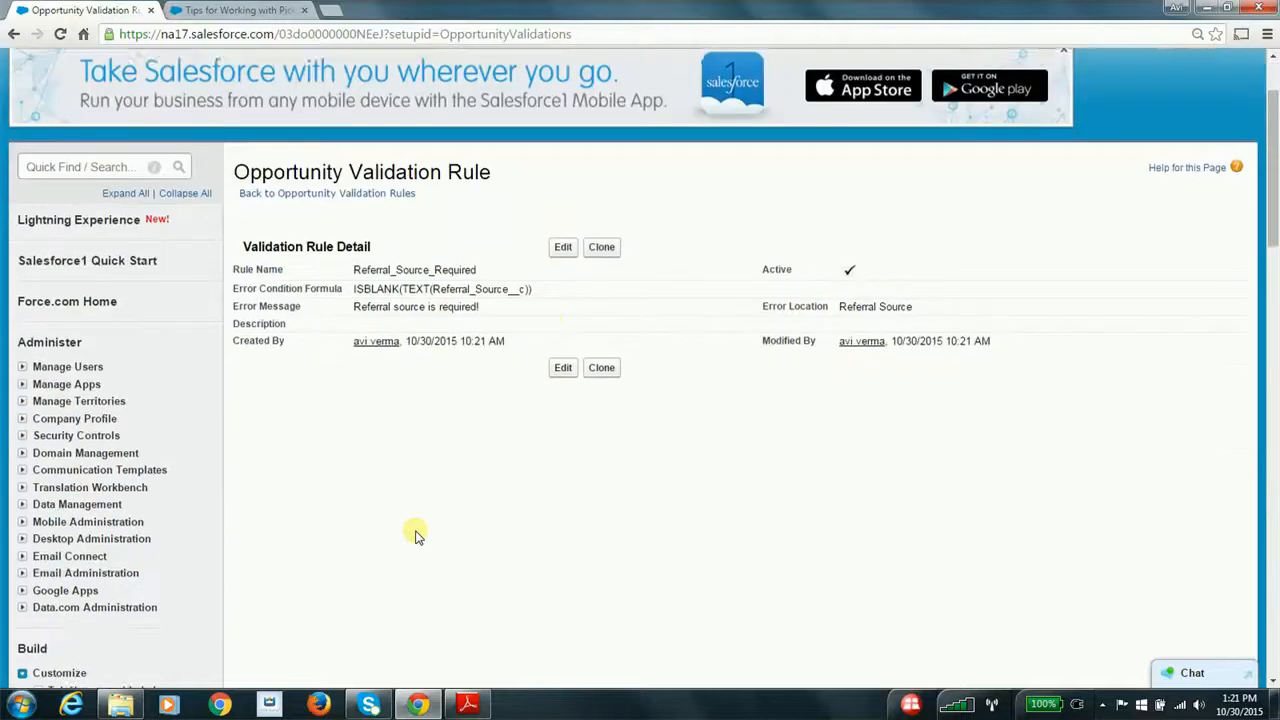
{"action": "scroll", "coordinate": [418, 535], "scroll_direction": "down", "scroll_amount": 3}
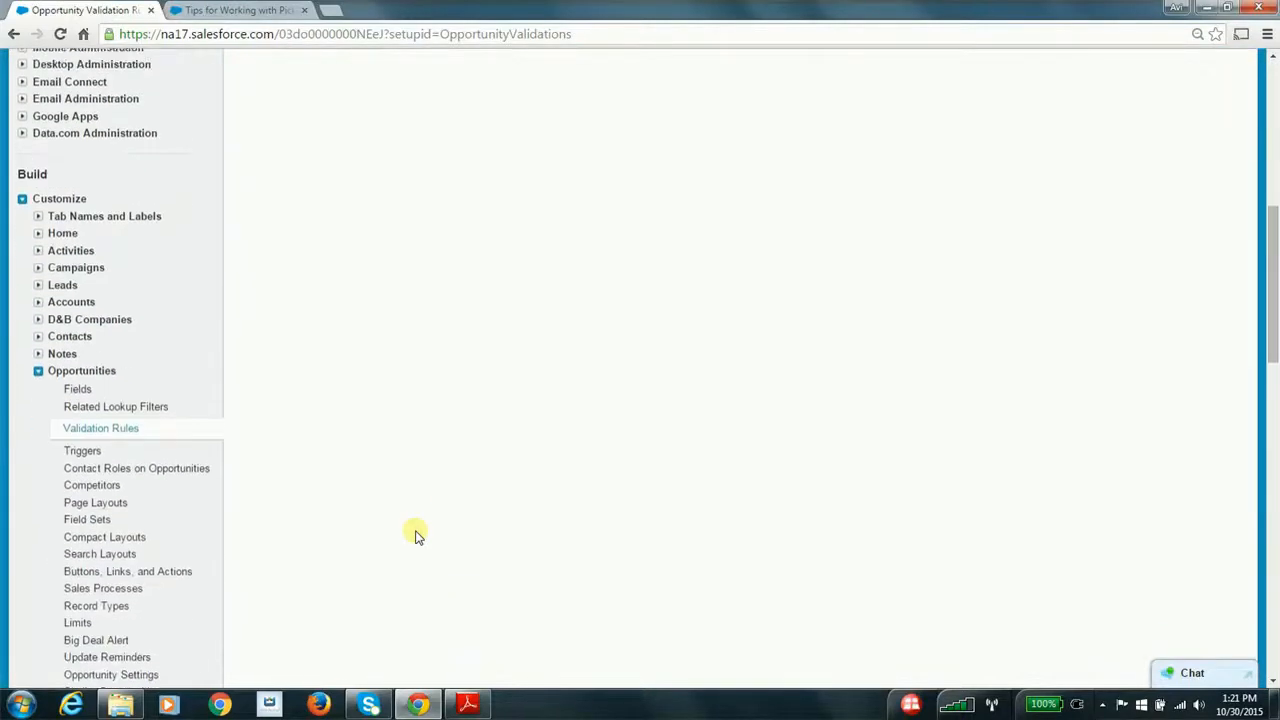
{"action": "left_click", "coordinate": [86, 491]}
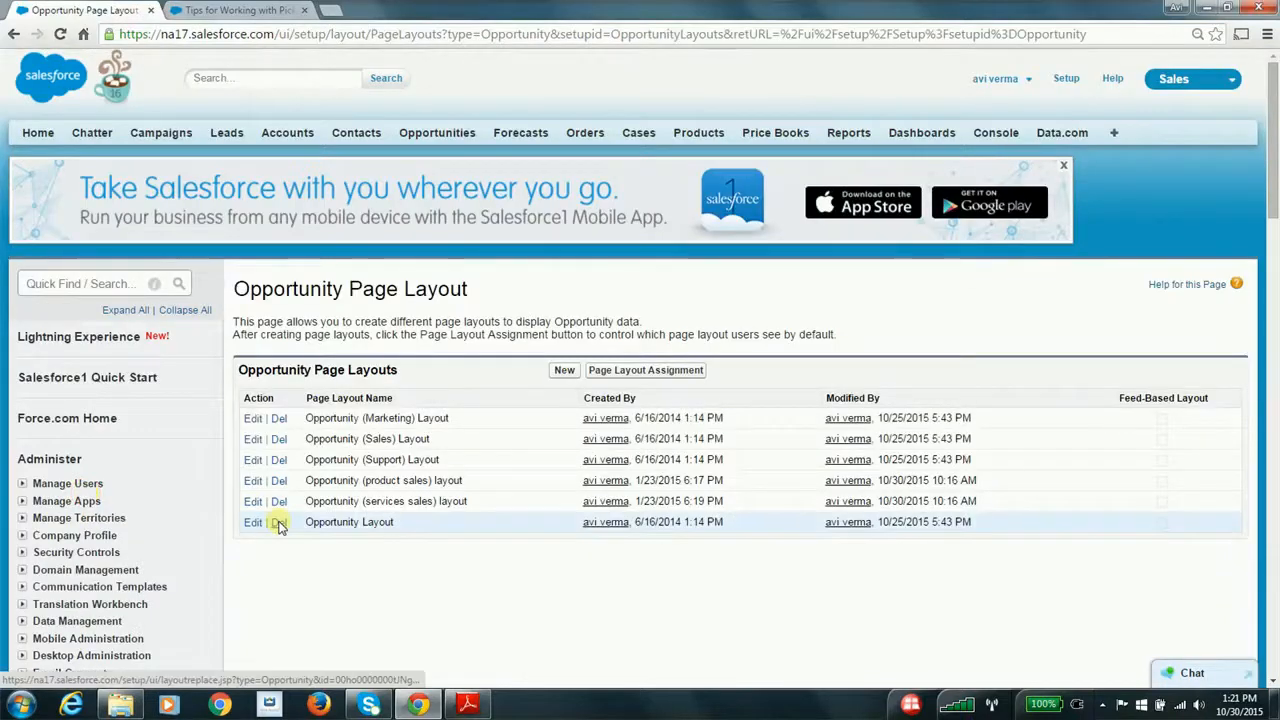
{"action": "left_click", "coordinate": [251, 484]}
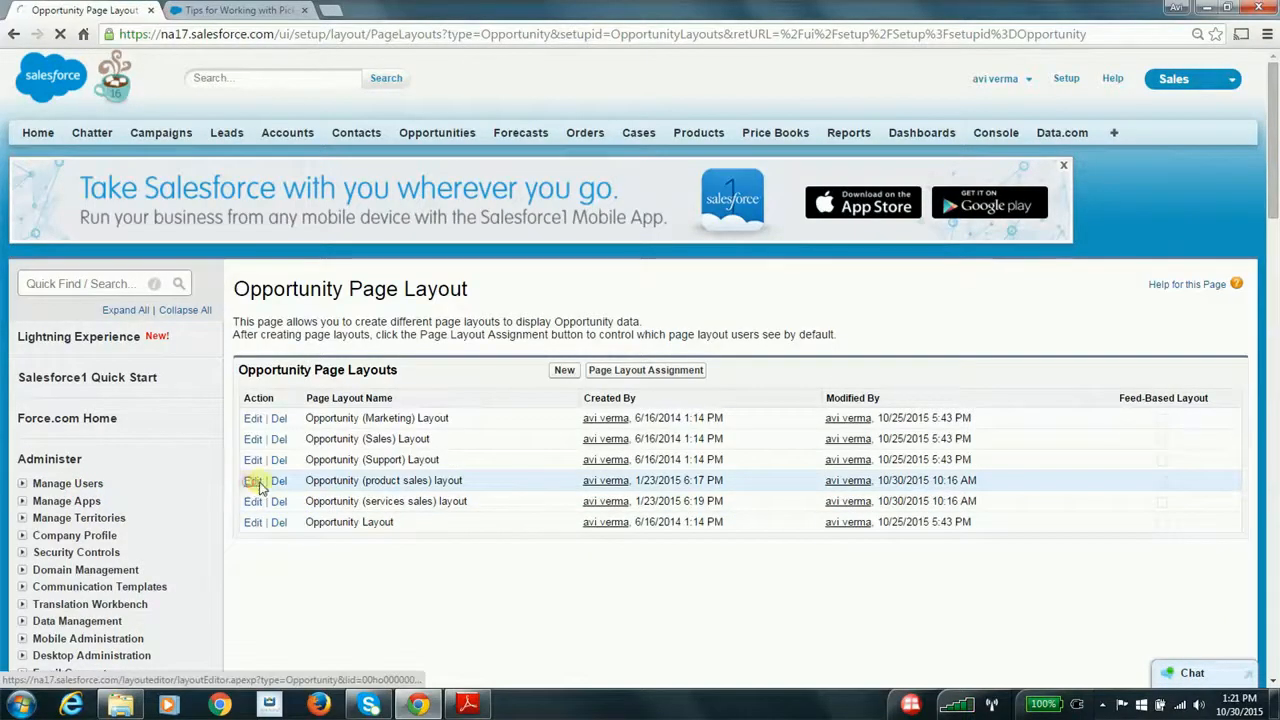
{"action": "scroll", "coordinate": [490, 515], "scroll_direction": "down", "scroll_amount": 5}
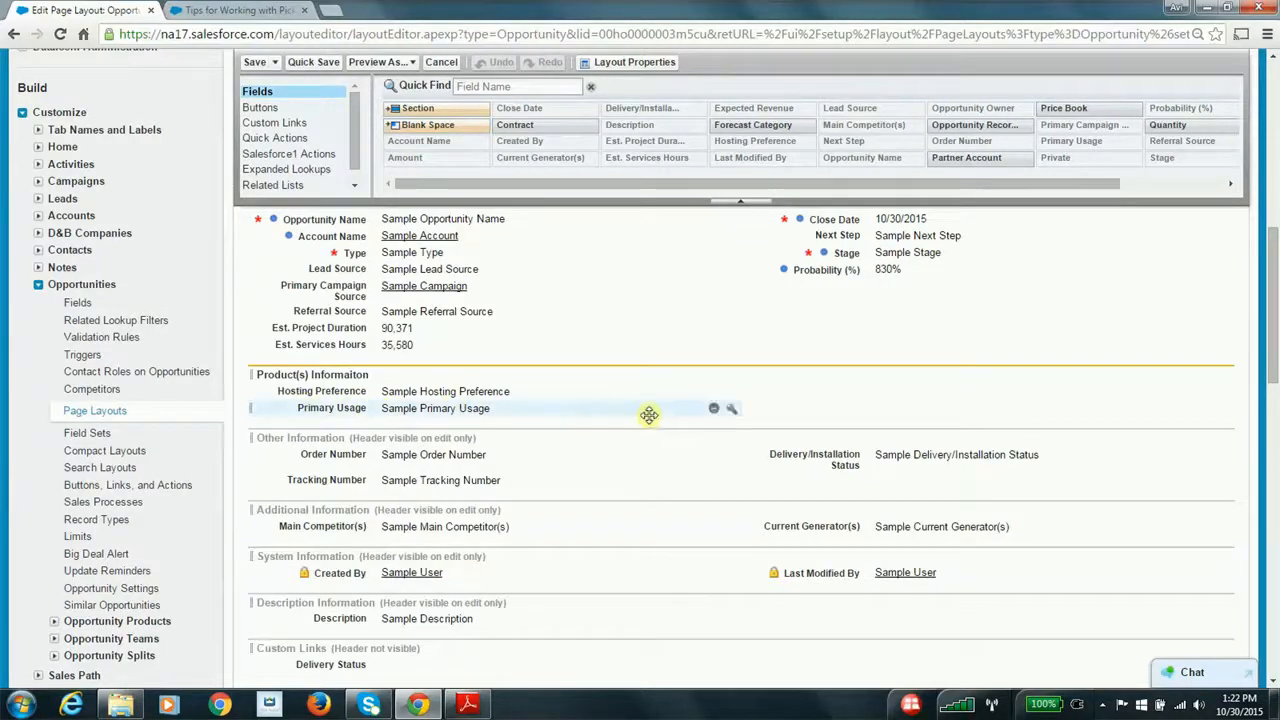
Make the Primary Usage field required on the product sales layout and save the layout
{"action": "left_click", "coordinate": [731, 409]}
{"action": "left_click", "coordinate": [716, 370]}
{"action": "left_click", "coordinate": [595, 415]}
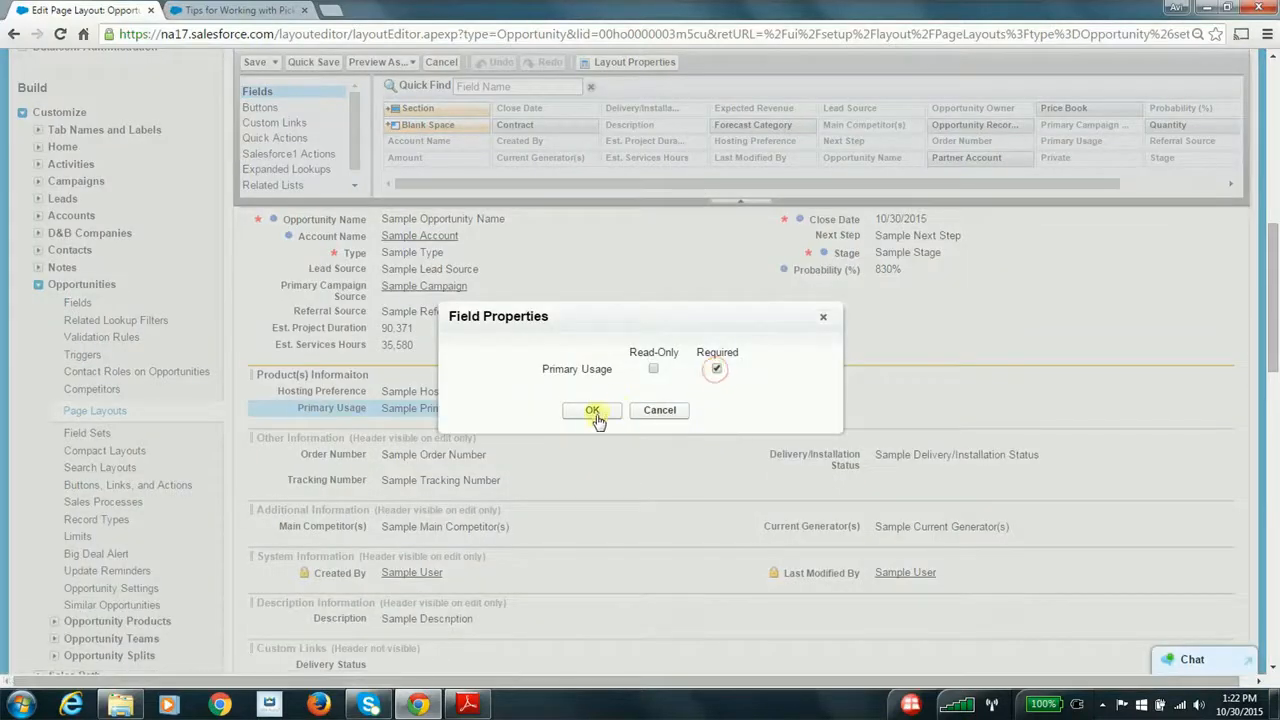
{"action": "scroll", "coordinate": [650, 420], "scroll_direction": "up", "scroll_amount": 5}
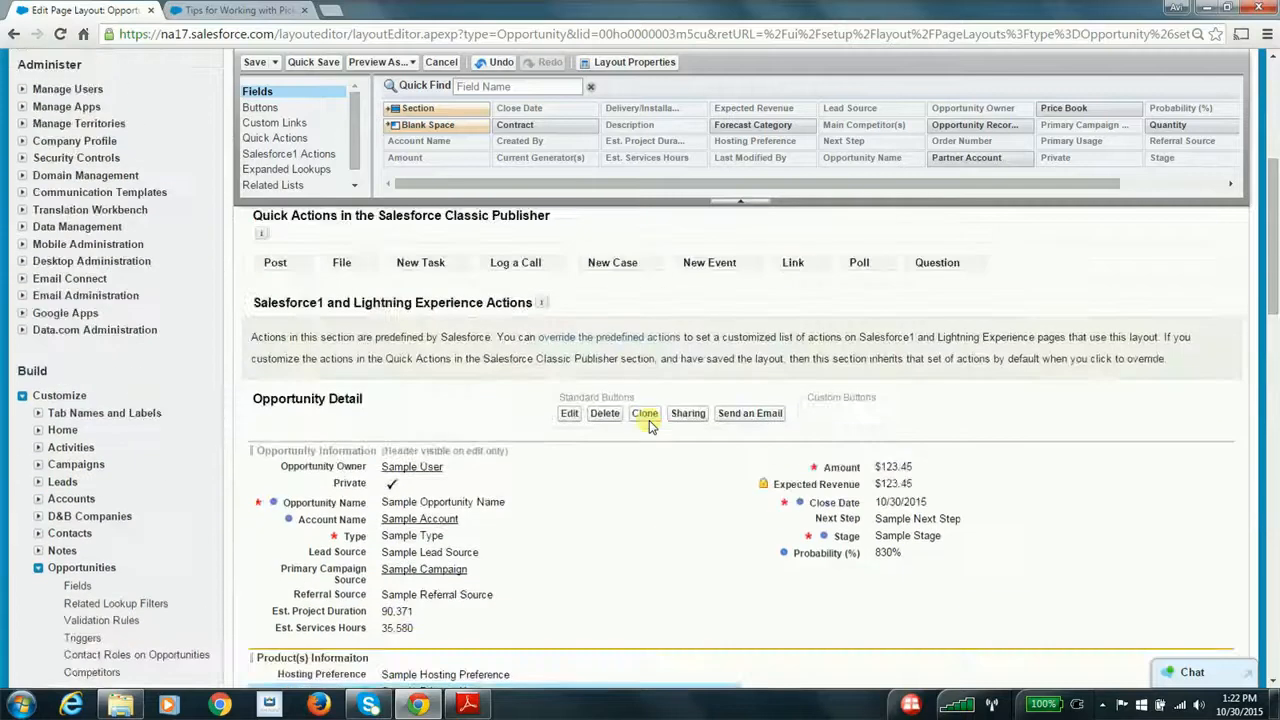
{"action": "left_click", "coordinate": [253, 64]}
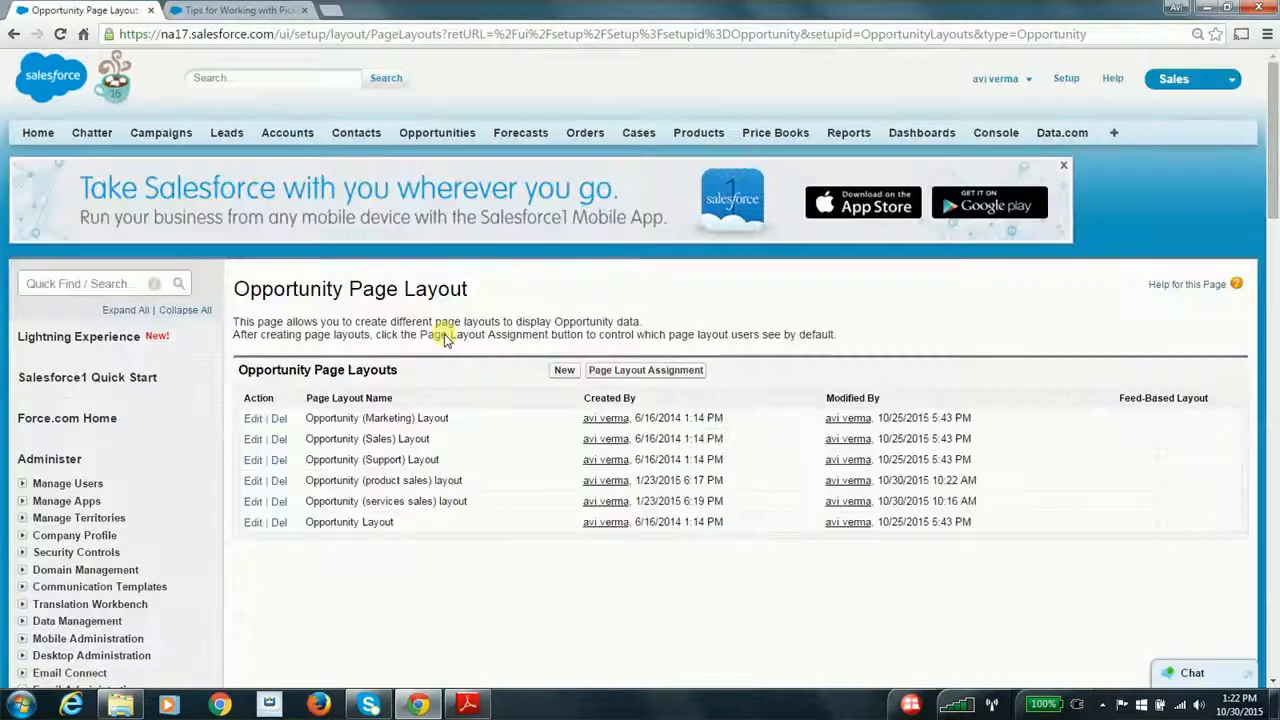
Switch to Adobe Reader to review the Custom Sales Processes steps, and return to Salesforce in the browser
{"action": "scroll", "coordinate": [428, 449], "scroll_direction": "down", "scroll_amount": 3}
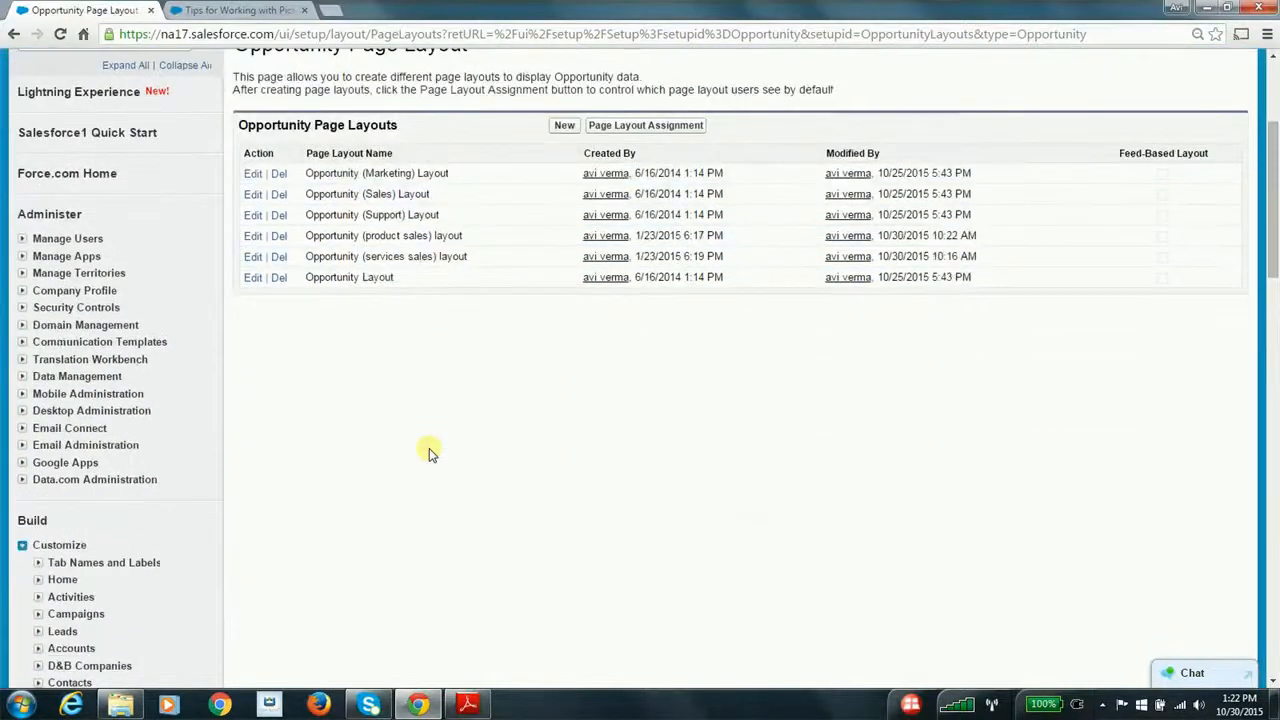
{"action": "key", "text": "alt+Tab"}
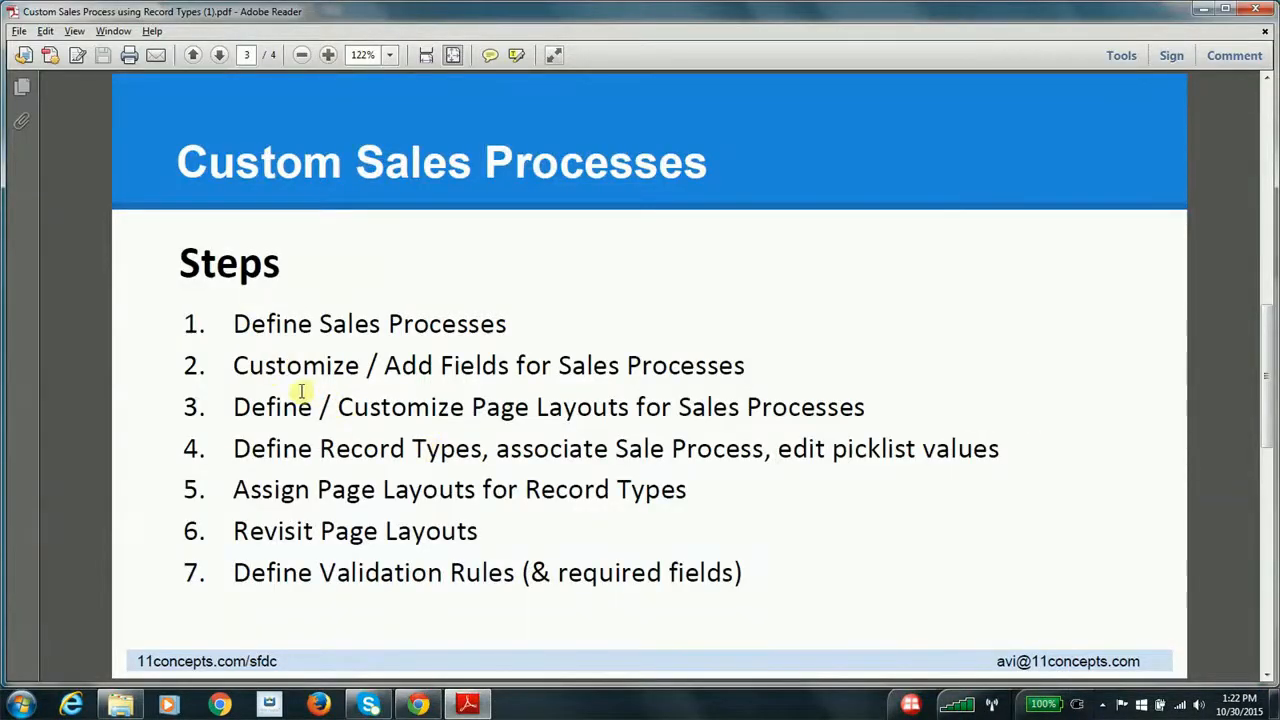
{"action": "key", "text": "alt+Tab"}
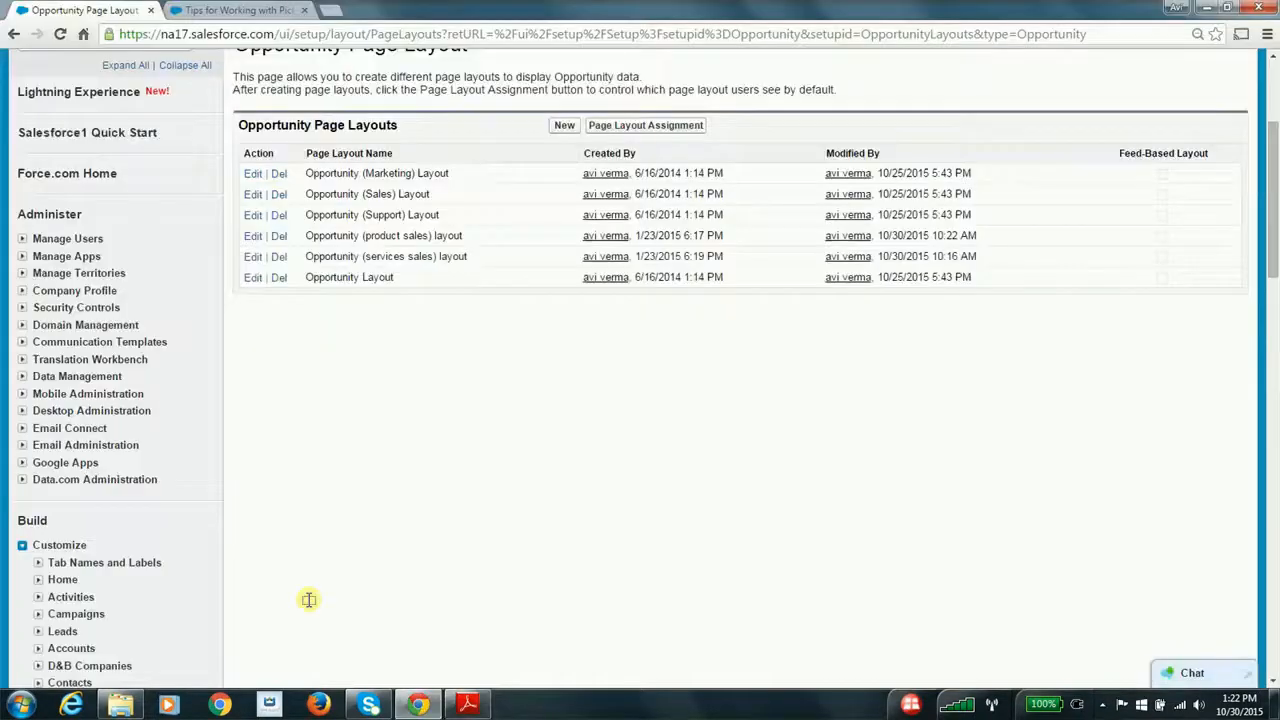
{"action": "scroll", "coordinate": [309, 599], "scroll_direction": "up", "scroll_amount": 3}
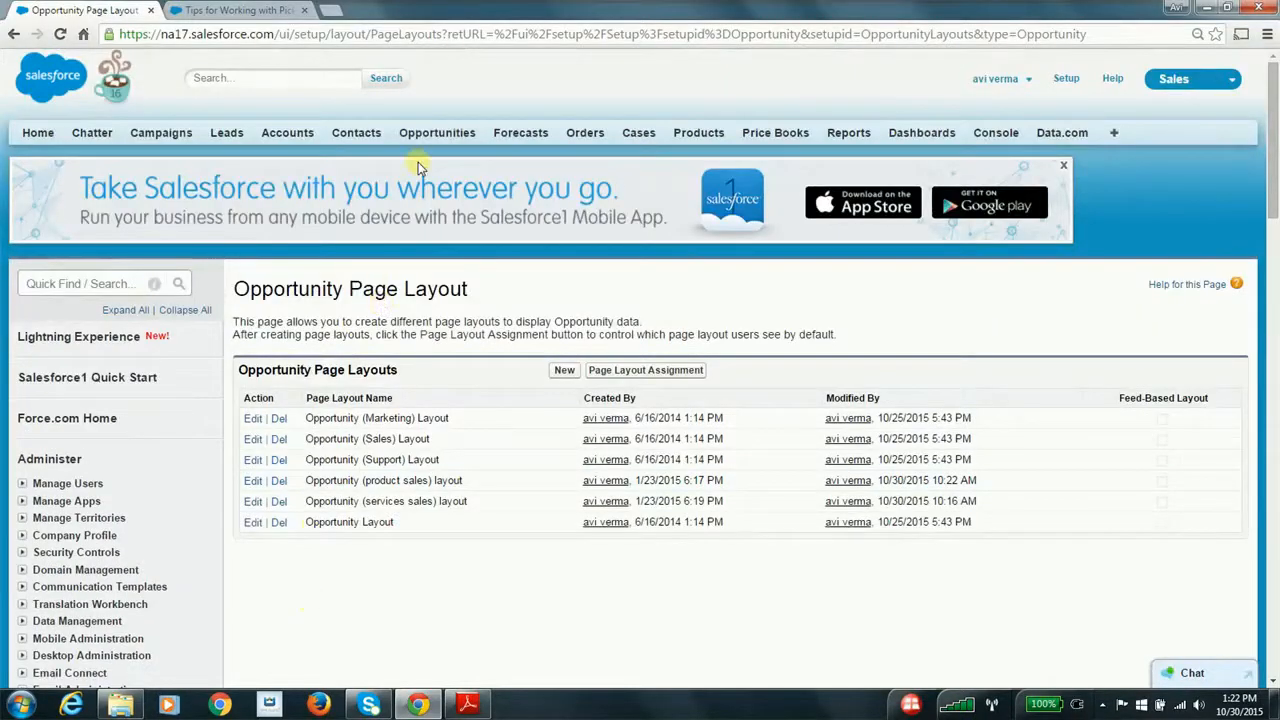
Start a new opportunity with the Product Sales record type
{"action": "left_click", "coordinate": [447, 133]}
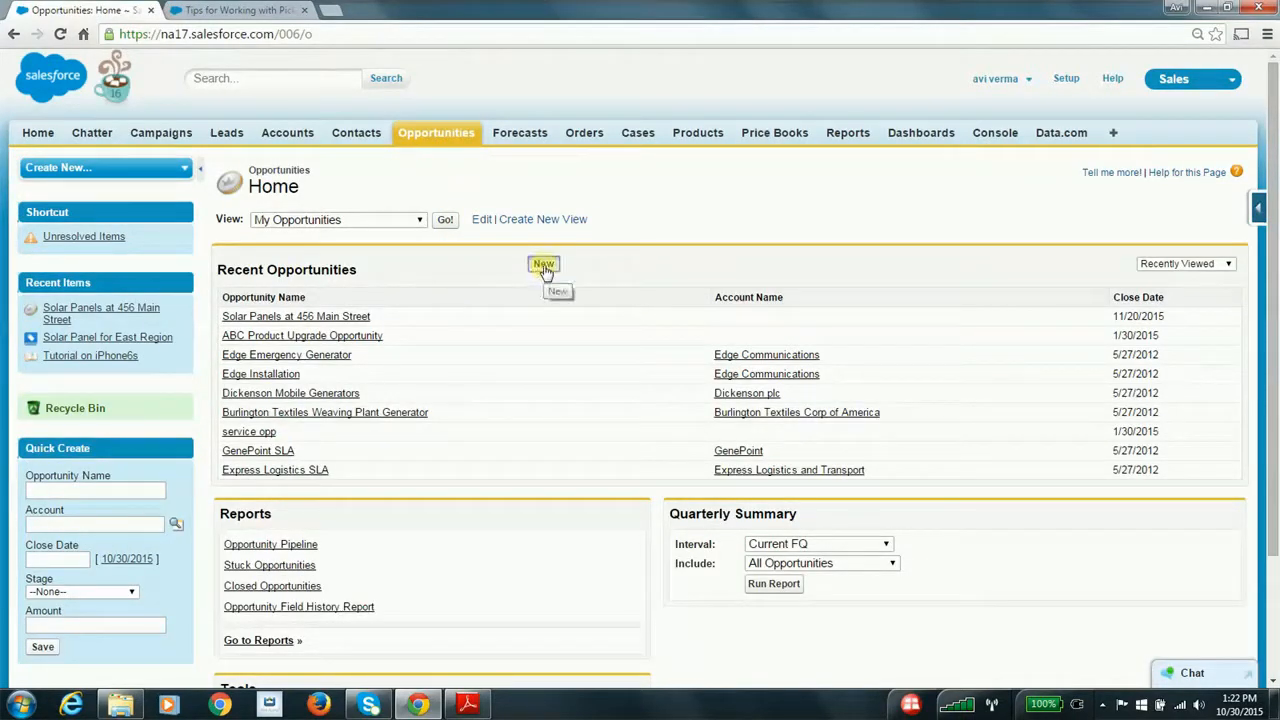
{"action": "left_click", "coordinate": [543, 266]}
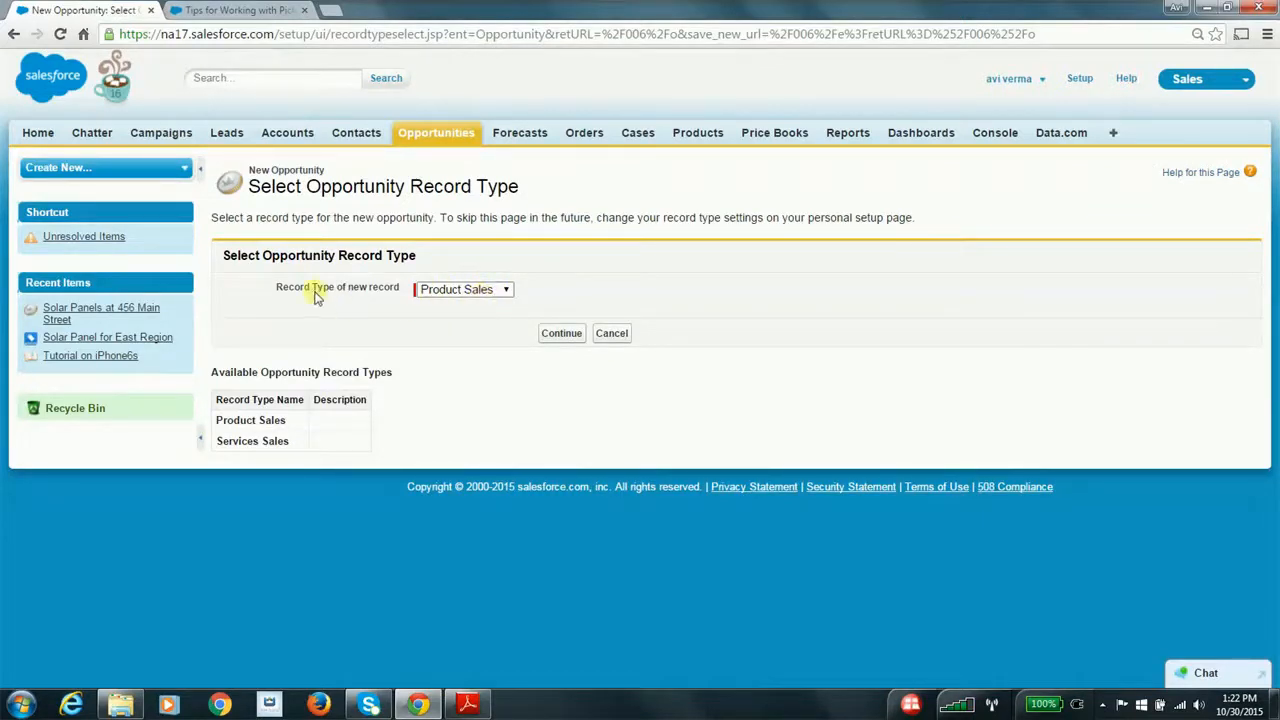
{"action": "left_click", "coordinate": [488, 289]}
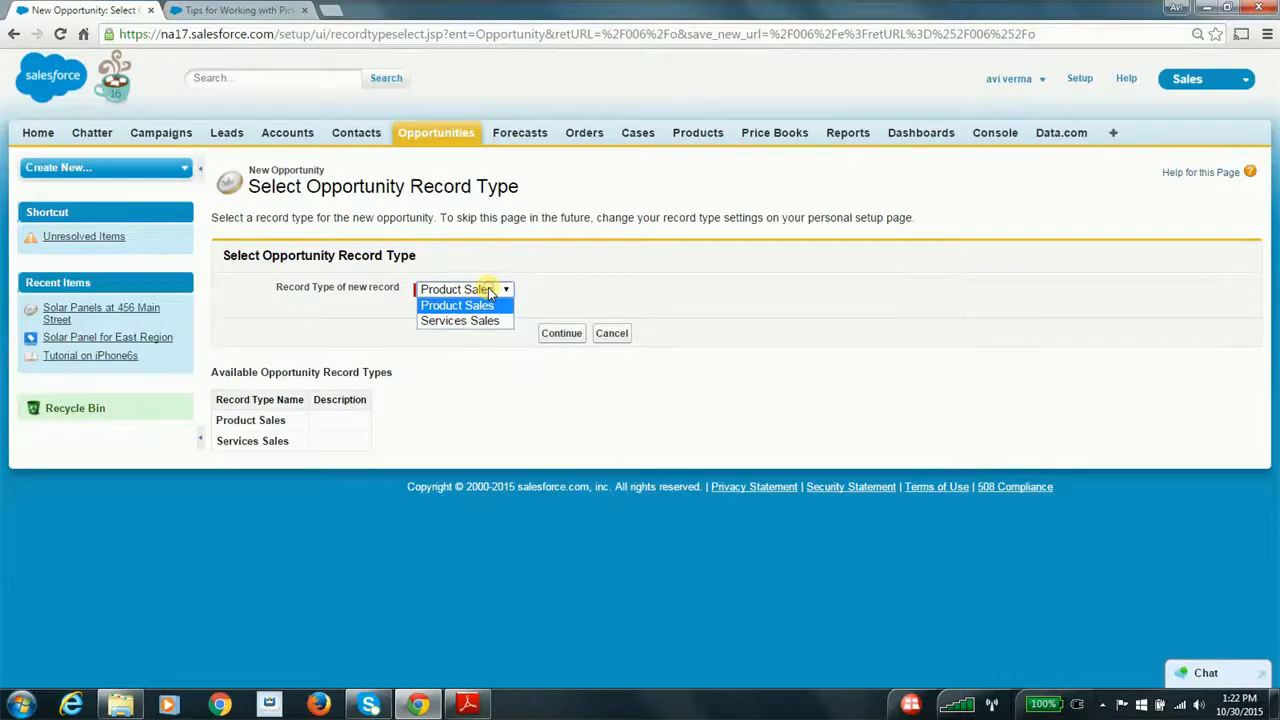
{"action": "left_click", "coordinate": [476, 307]}
{"action": "left_click", "coordinate": [562, 334]}
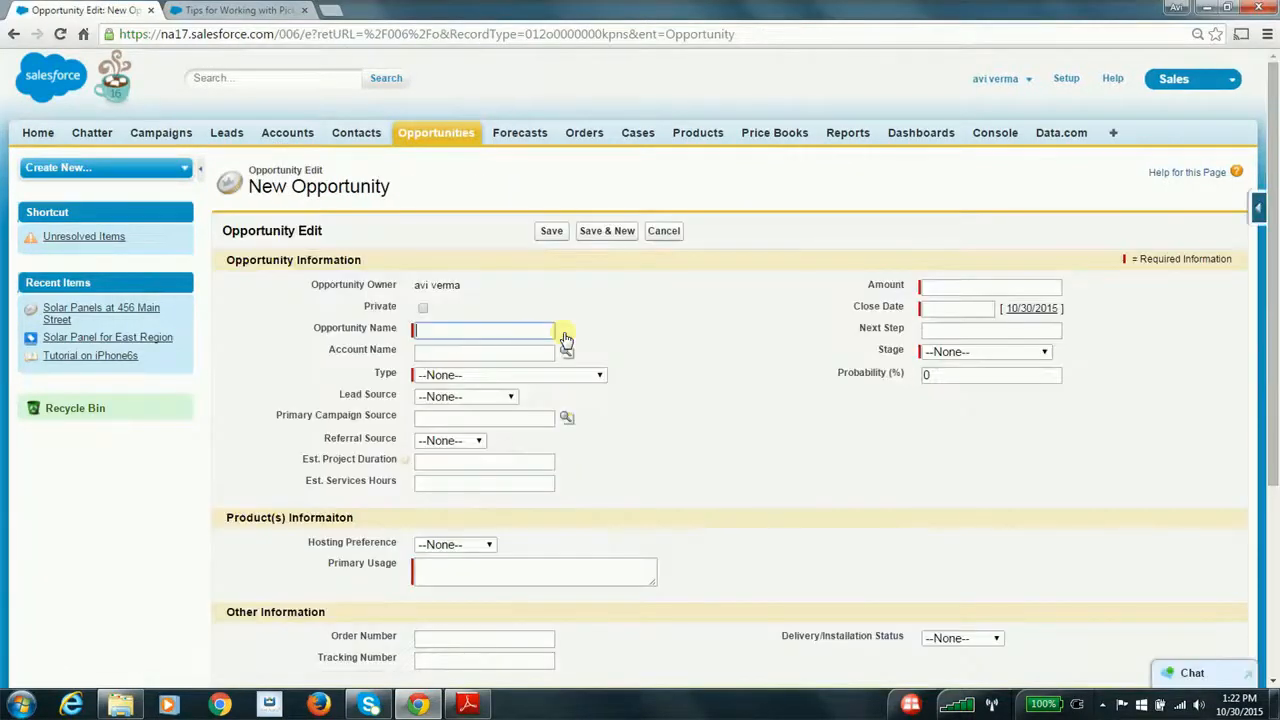
Examine the new opportunity form's required and project-related fields, including Primary Usage, Est. Project Duration and Est. Services Hours, and cancel the form
{"action": "scroll", "coordinate": [641, 378], "scroll_direction": "down", "scroll_amount": 3}
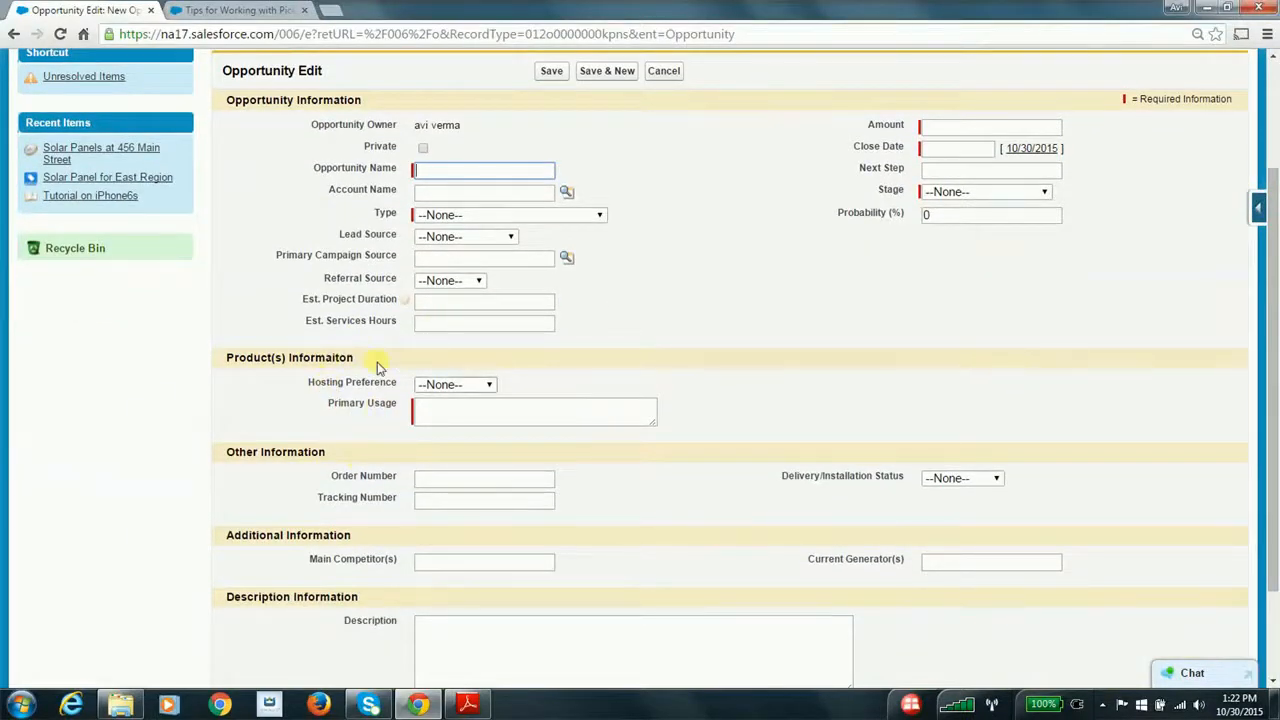
{"action": "left_click", "coordinate": [497, 408]}
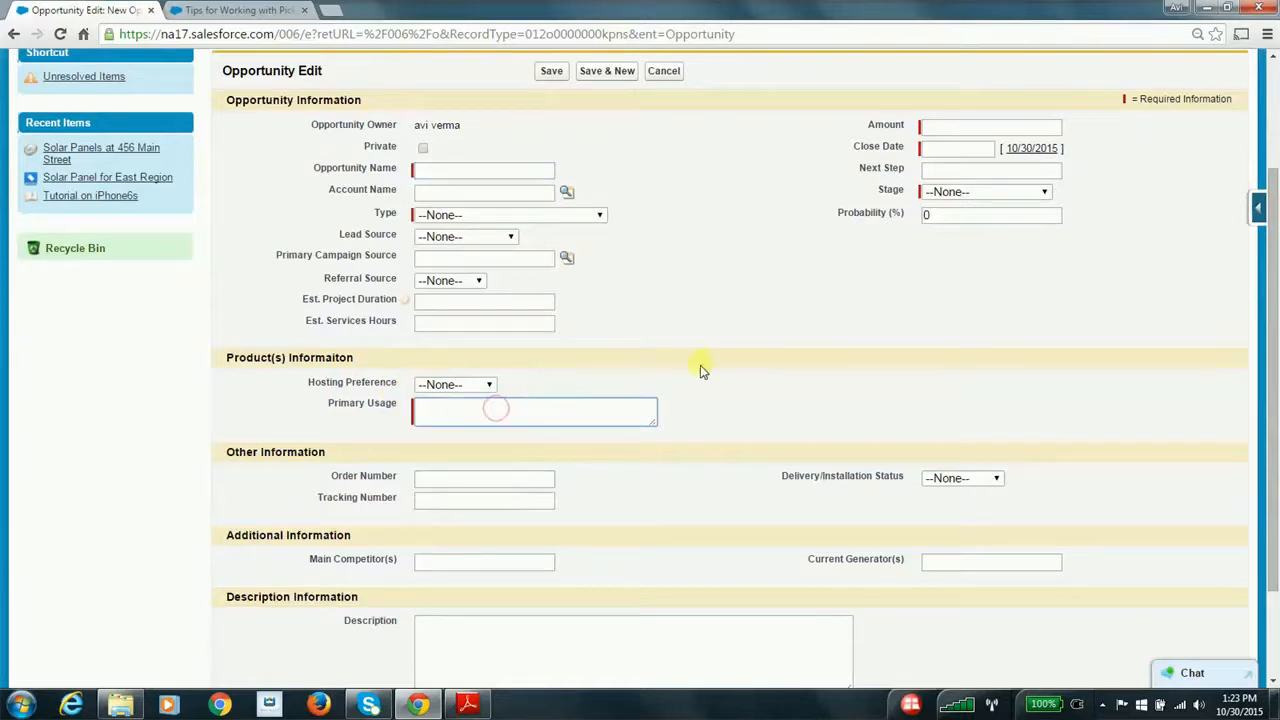
{"action": "scroll", "coordinate": [700, 370], "scroll_direction": "down", "scroll_amount": 1}
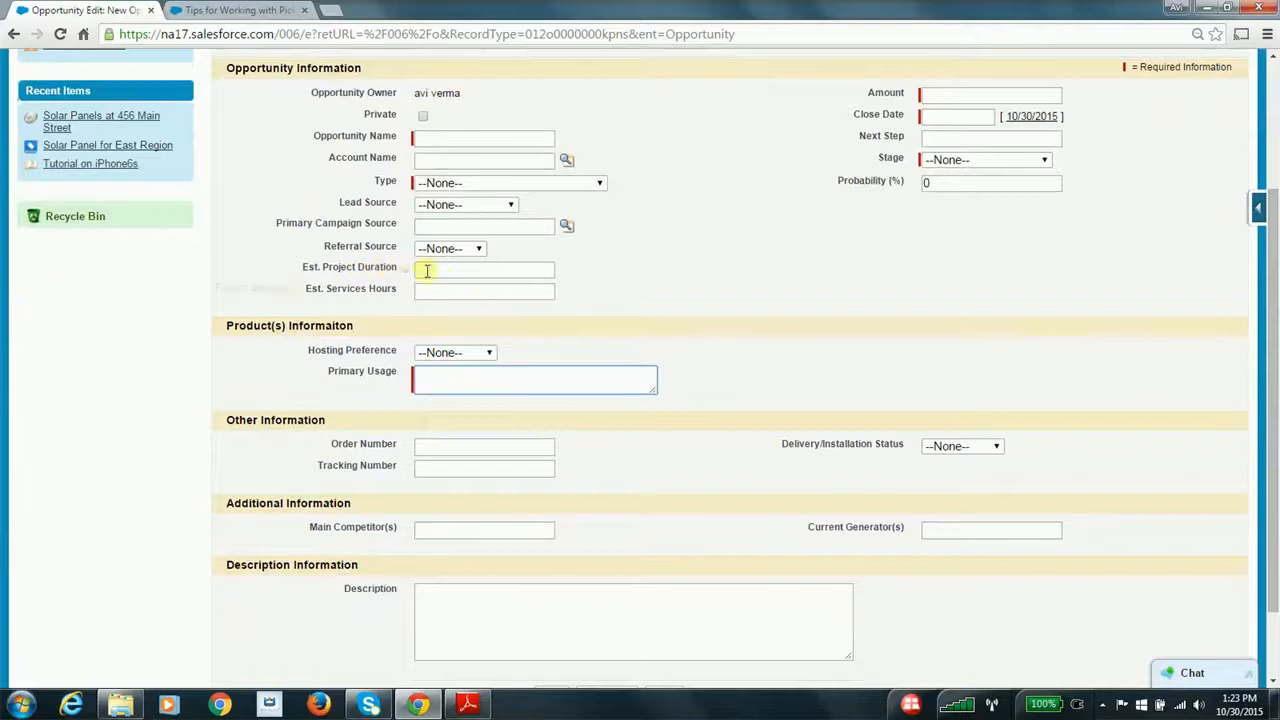
{"action": "scroll", "coordinate": [569, 333], "scroll_direction": "up", "scroll_amount": 1}
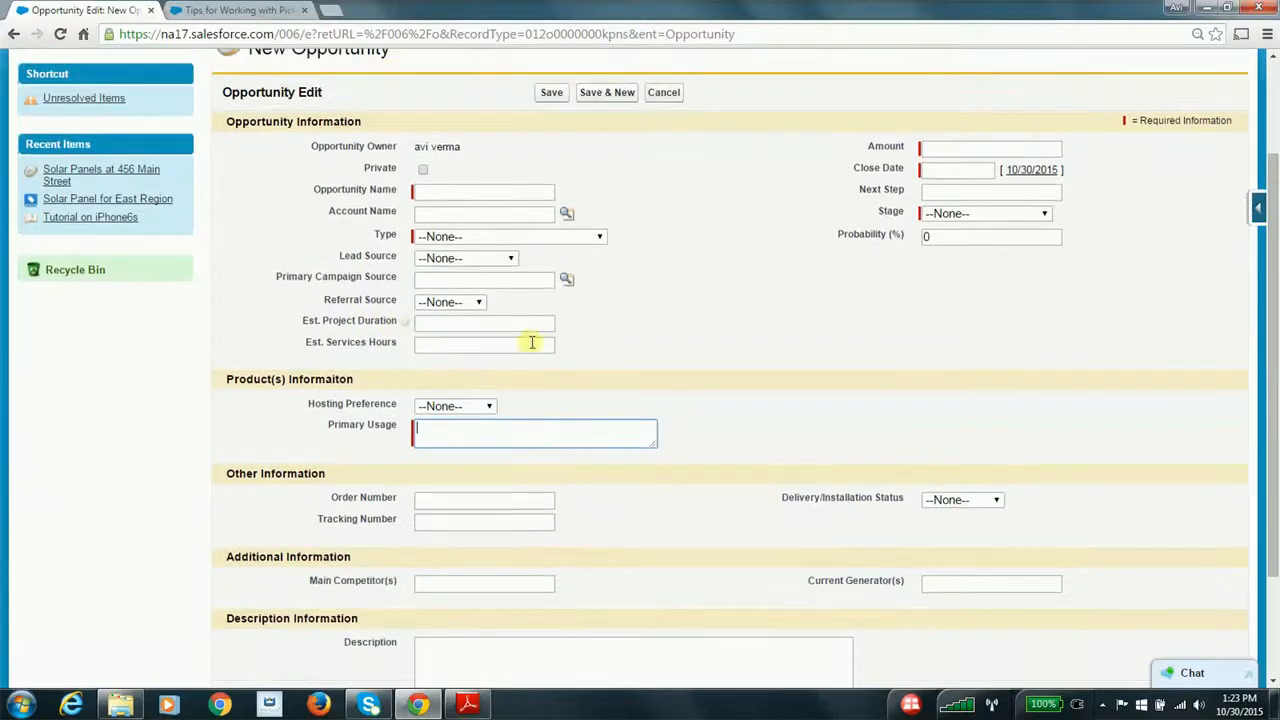
{"action": "left_click", "coordinate": [438, 327]}
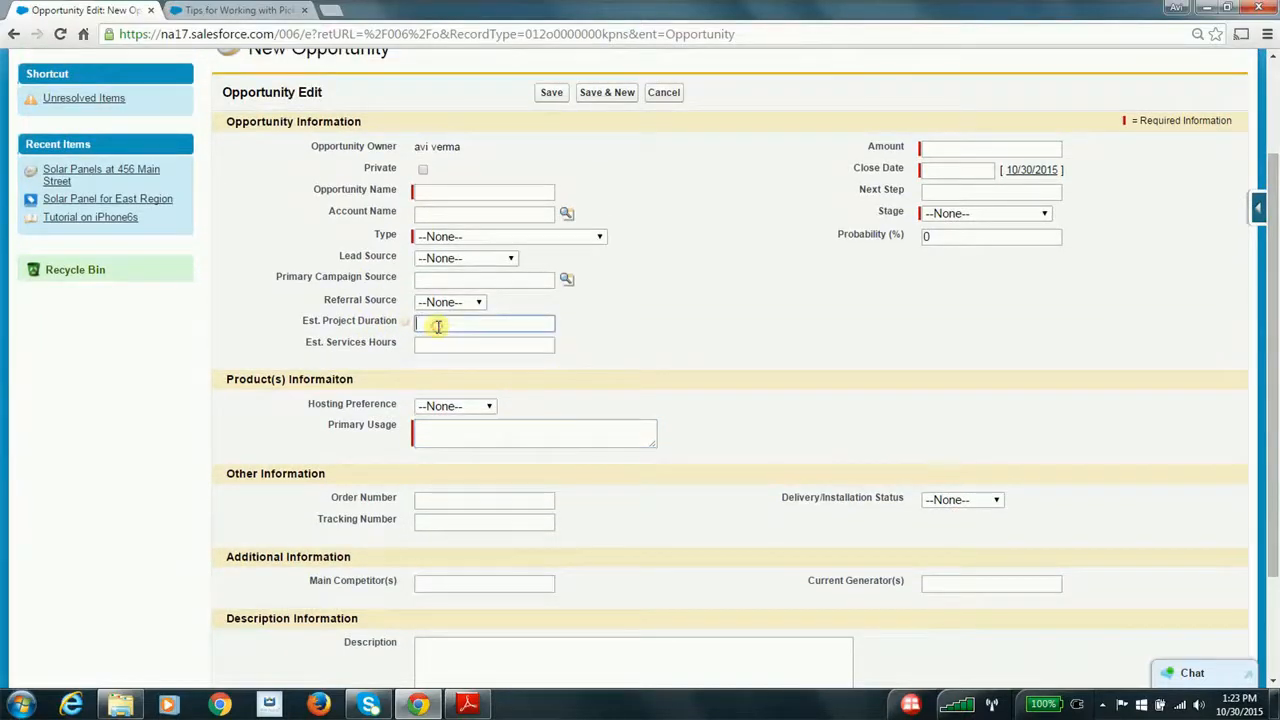
{"action": "left_click", "coordinate": [450, 340]}
{"action": "left_click", "coordinate": [458, 325]}
{"action": "scroll", "coordinate": [557, 341], "scroll_direction": "up", "scroll_amount": 2}
{"action": "left_click", "coordinate": [663, 203]}
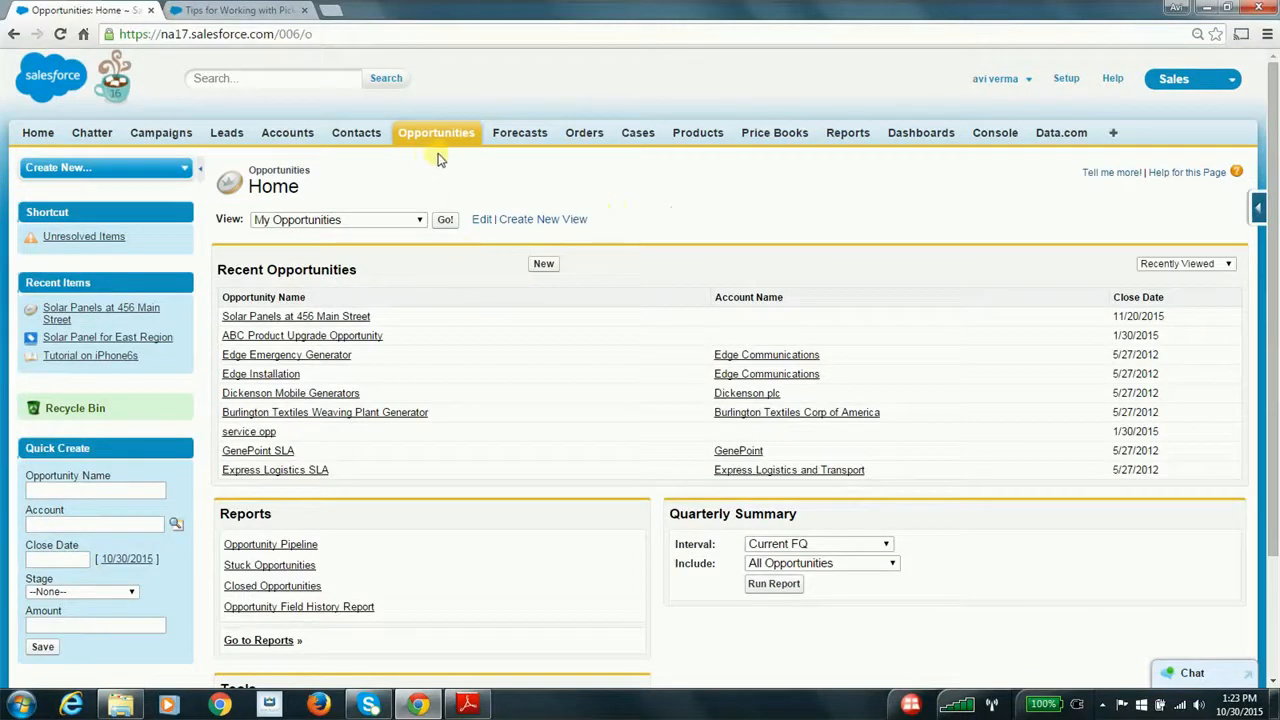
Find the opportunity page layouts in Setup and open the Opportunity (product sales) layout for editing
{"action": "left_click", "coordinate": [1062, 80]}
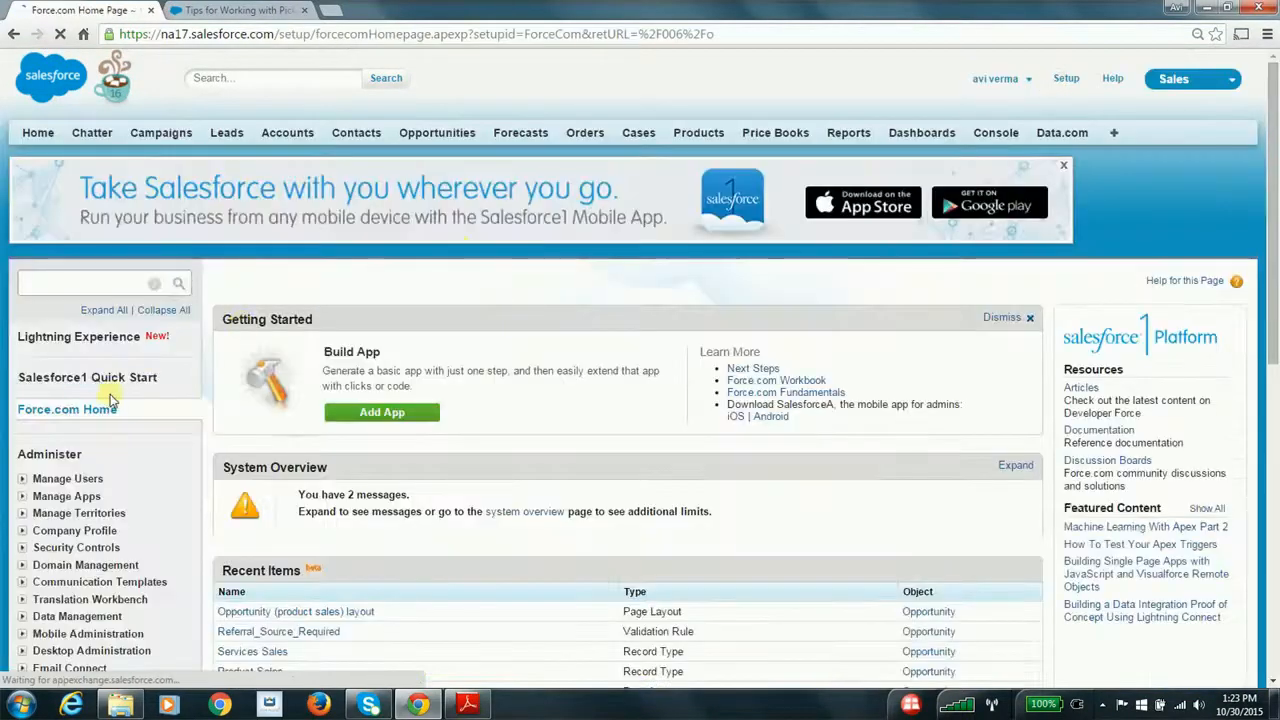
{"action": "left_click", "coordinate": [128, 283]}
{"action": "type", "text": "opp"}
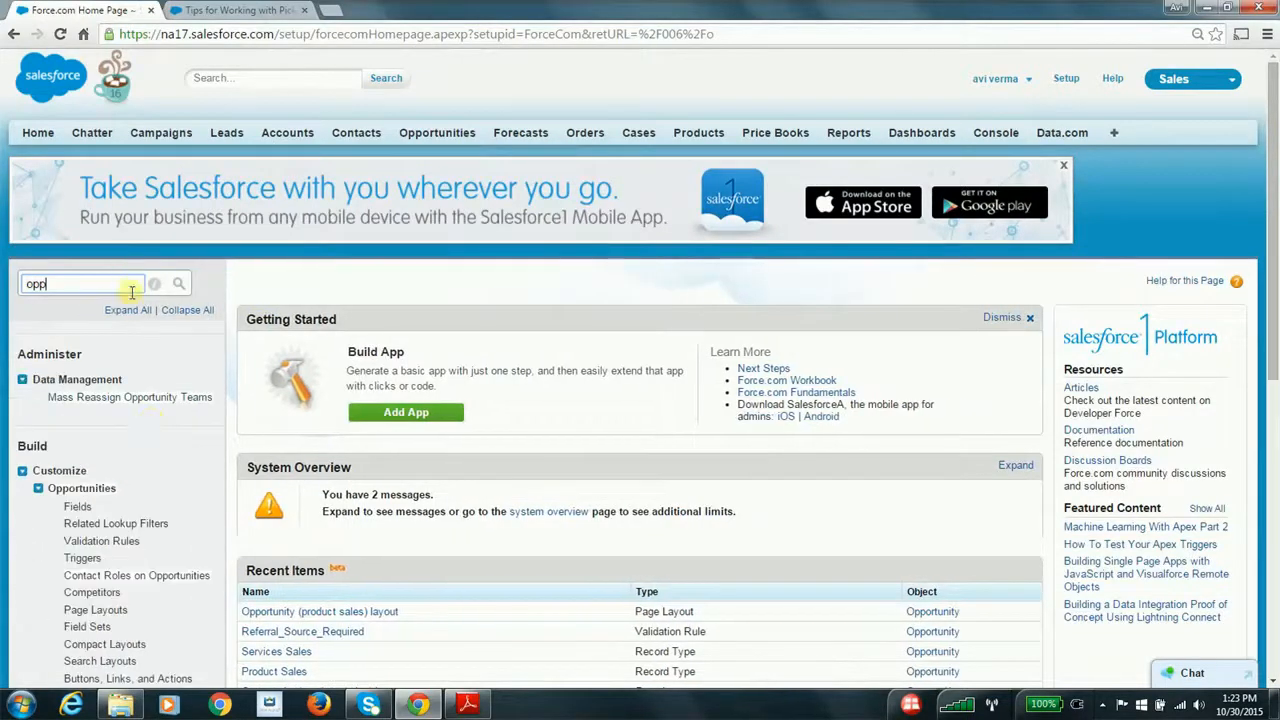
{"action": "scroll", "coordinate": [110, 437], "scroll_direction": "down", "scroll_amount": 3}
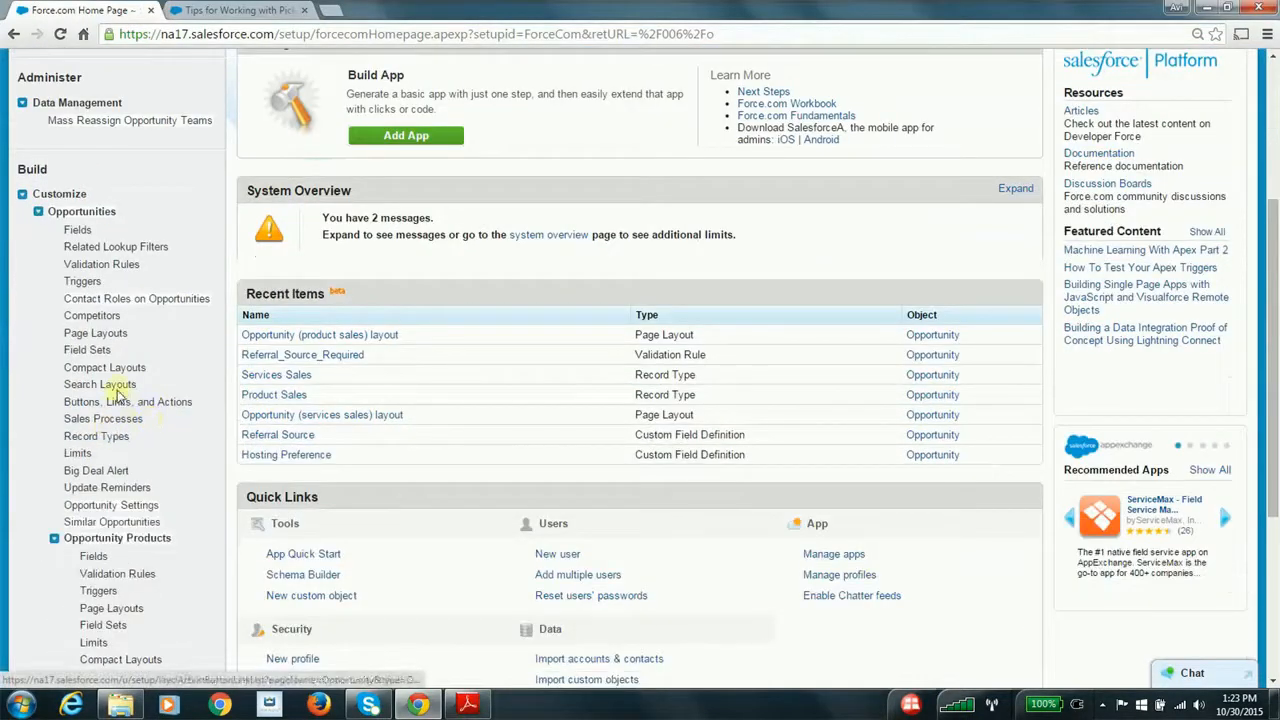
{"action": "left_click", "coordinate": [96, 333]}
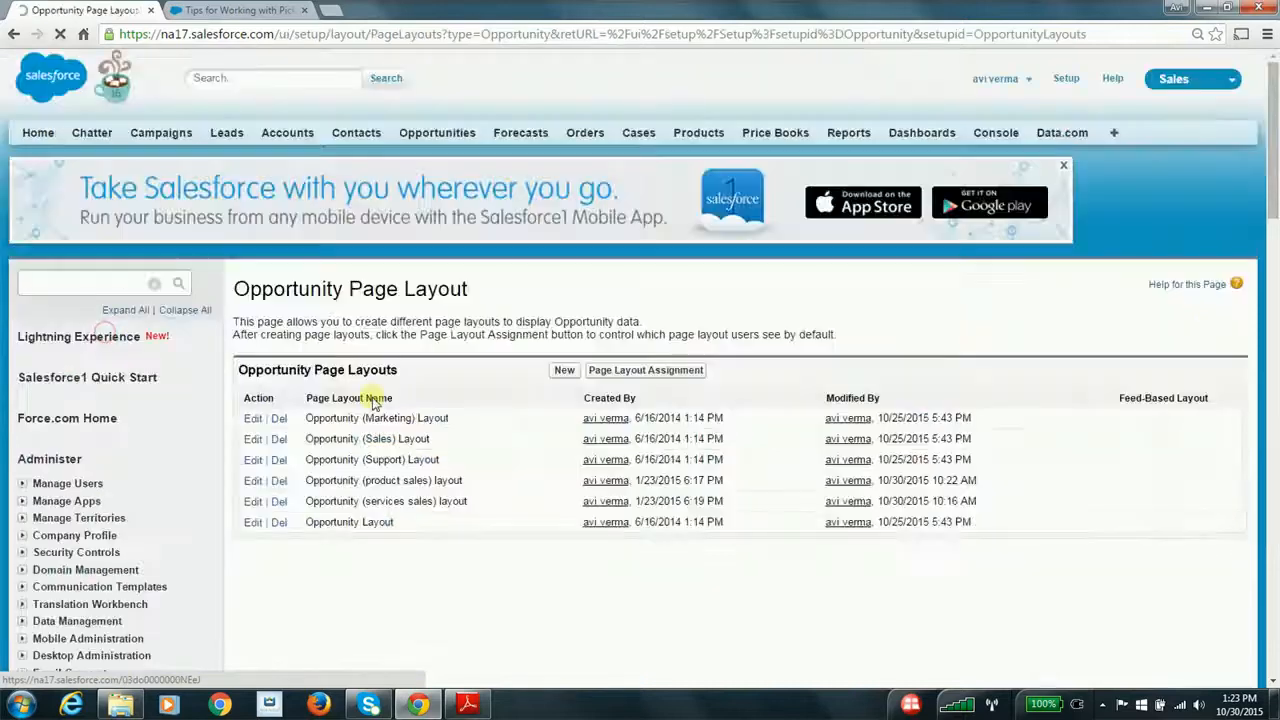
{"action": "left_click", "coordinate": [253, 480]}
Remove the Est. Project Duration and Est. Services Hours fields from the product sales layout and save it
{"action": "scroll", "coordinate": [364, 506], "scroll_direction": "down", "scroll_amount": 6}
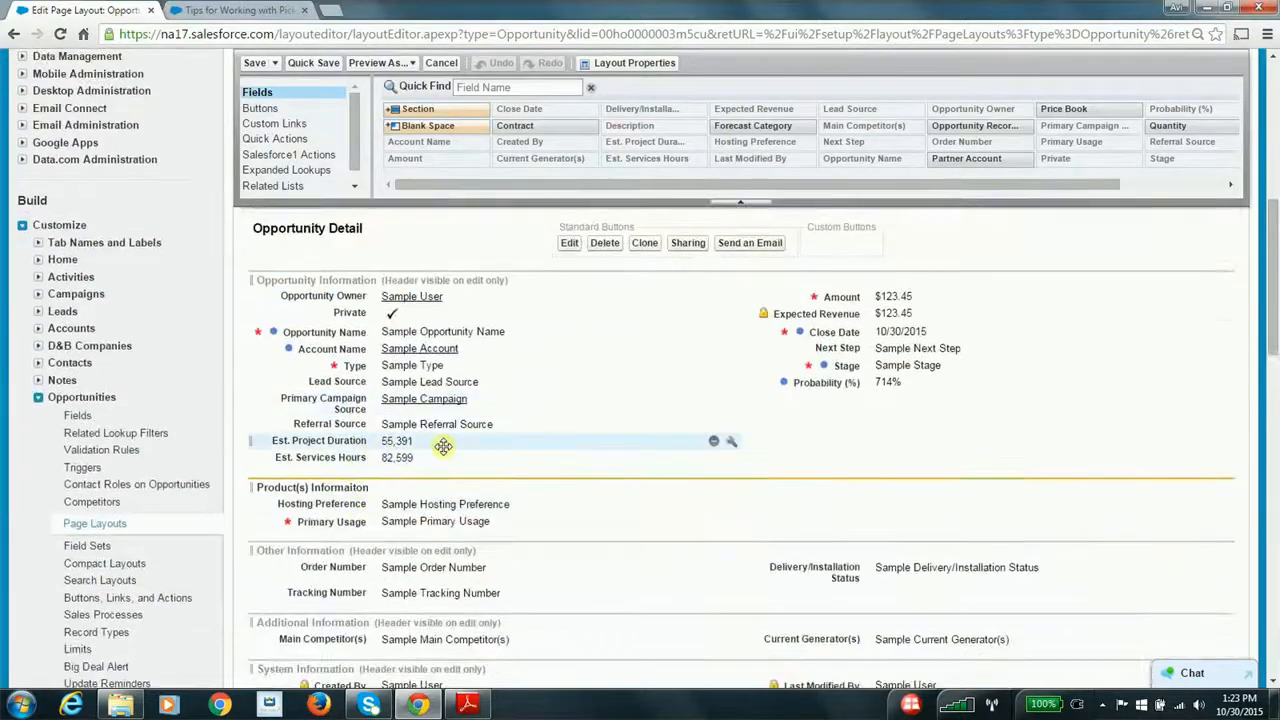
{"action": "left_click", "coordinate": [715, 442]}
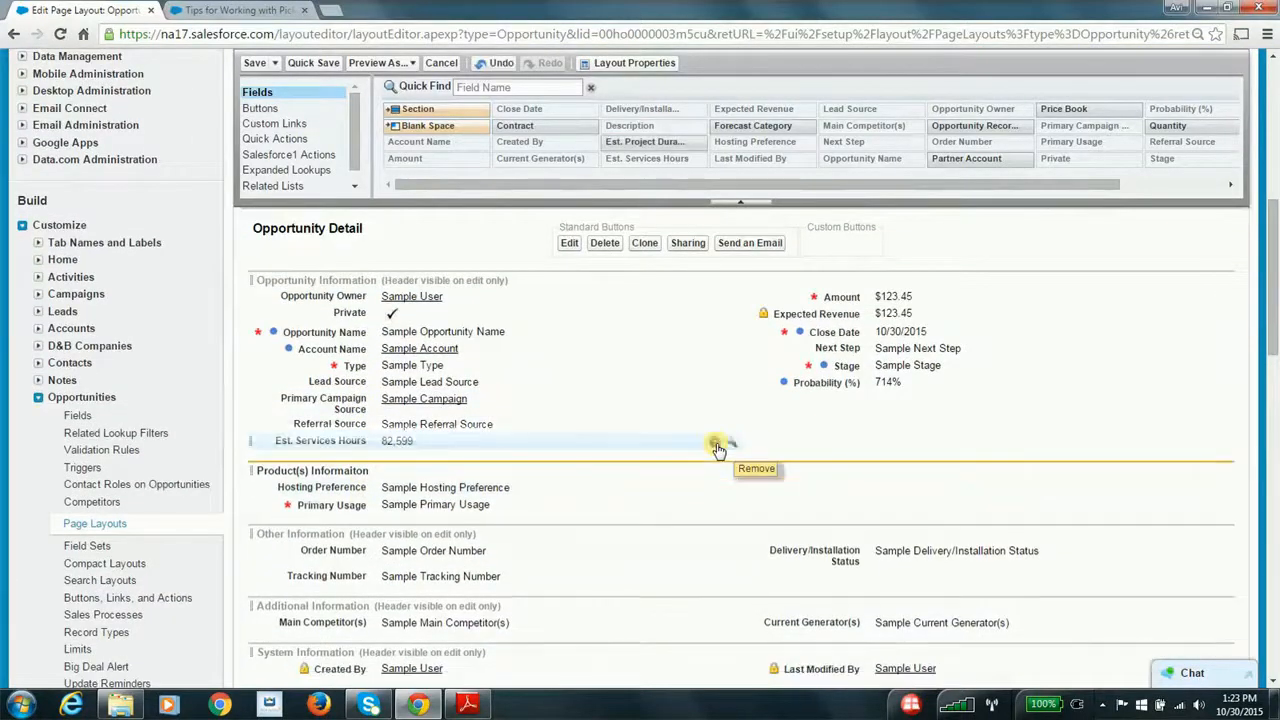
{"action": "left_click", "coordinate": [716, 441]}
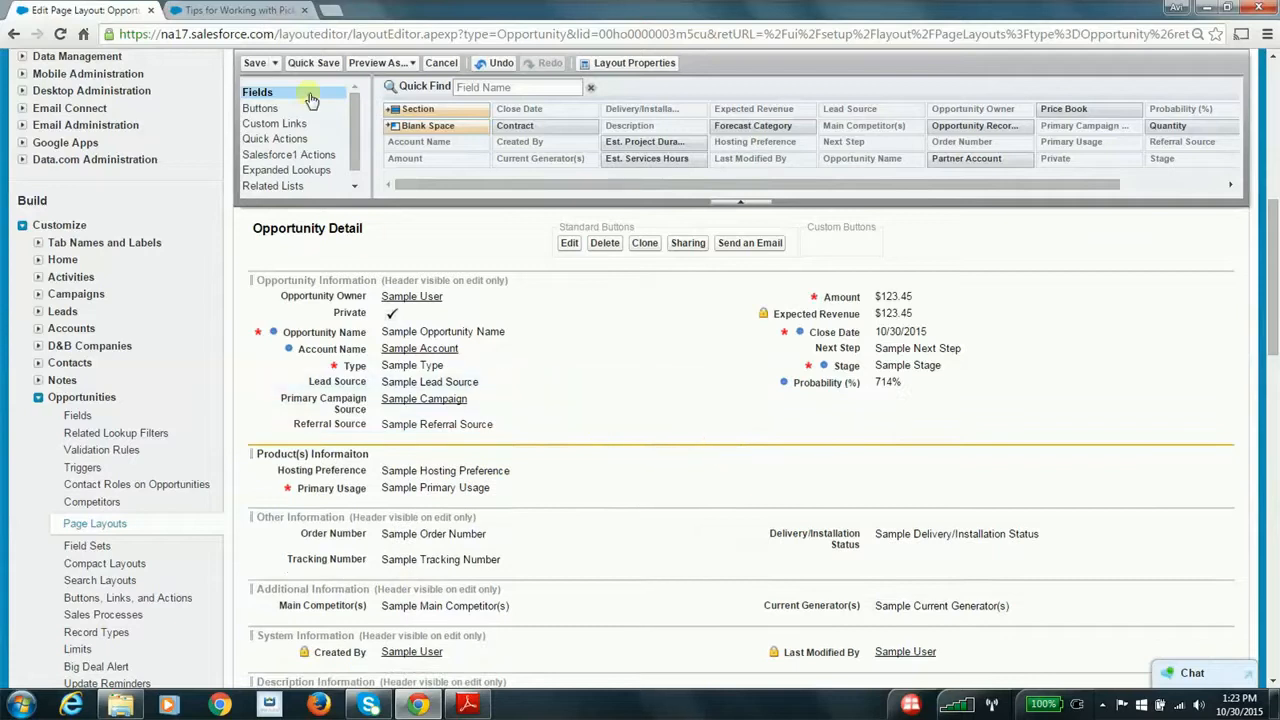
{"action": "left_click", "coordinate": [255, 63]}
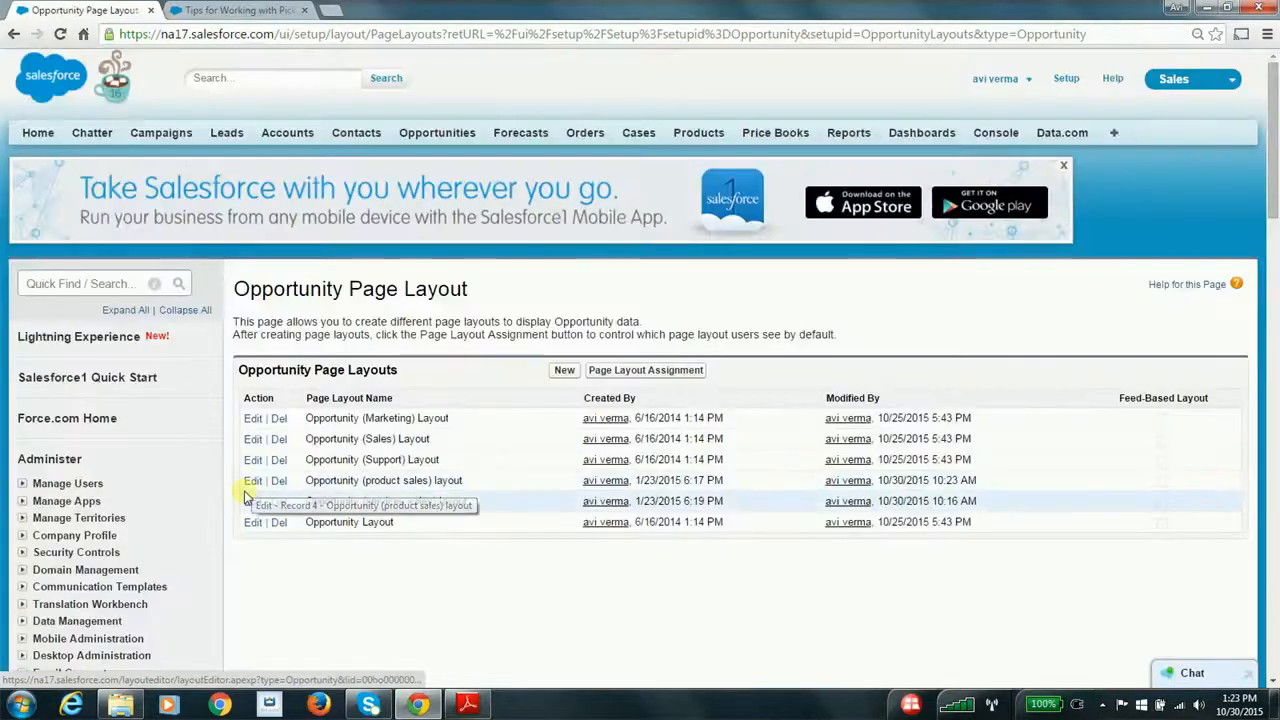
Remove the Primary Usage field from the Opportunity (services sales) layout and save the layout
{"action": "left_click", "coordinate": [254, 501]}
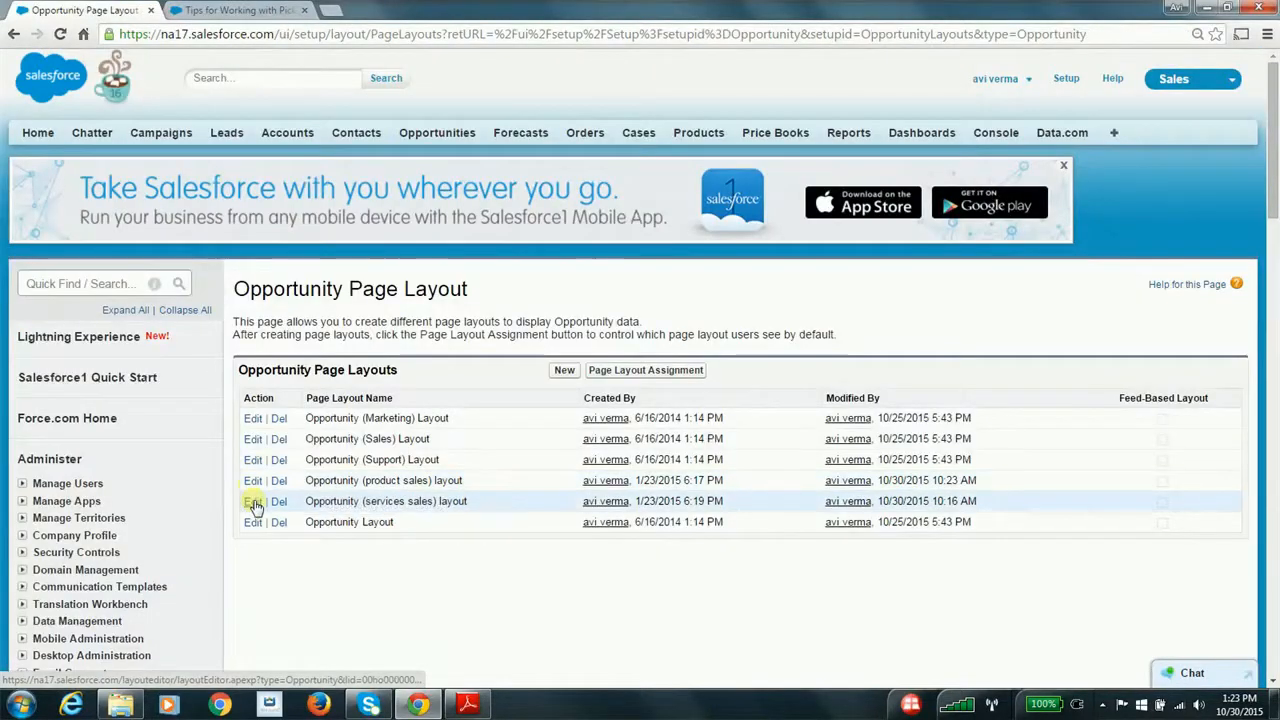
{"action": "scroll", "coordinate": [338, 513], "scroll_direction": "down", "scroll_amount": 6}
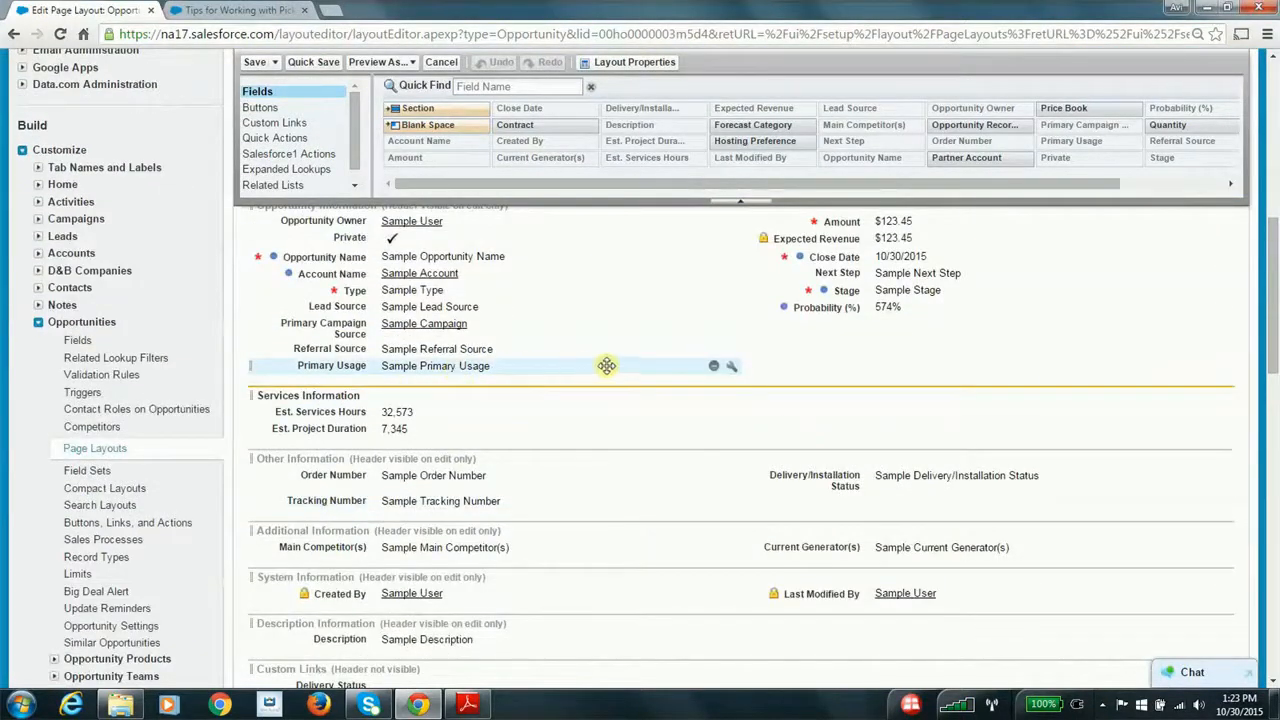
{"action": "left_click", "coordinate": [714, 366]}
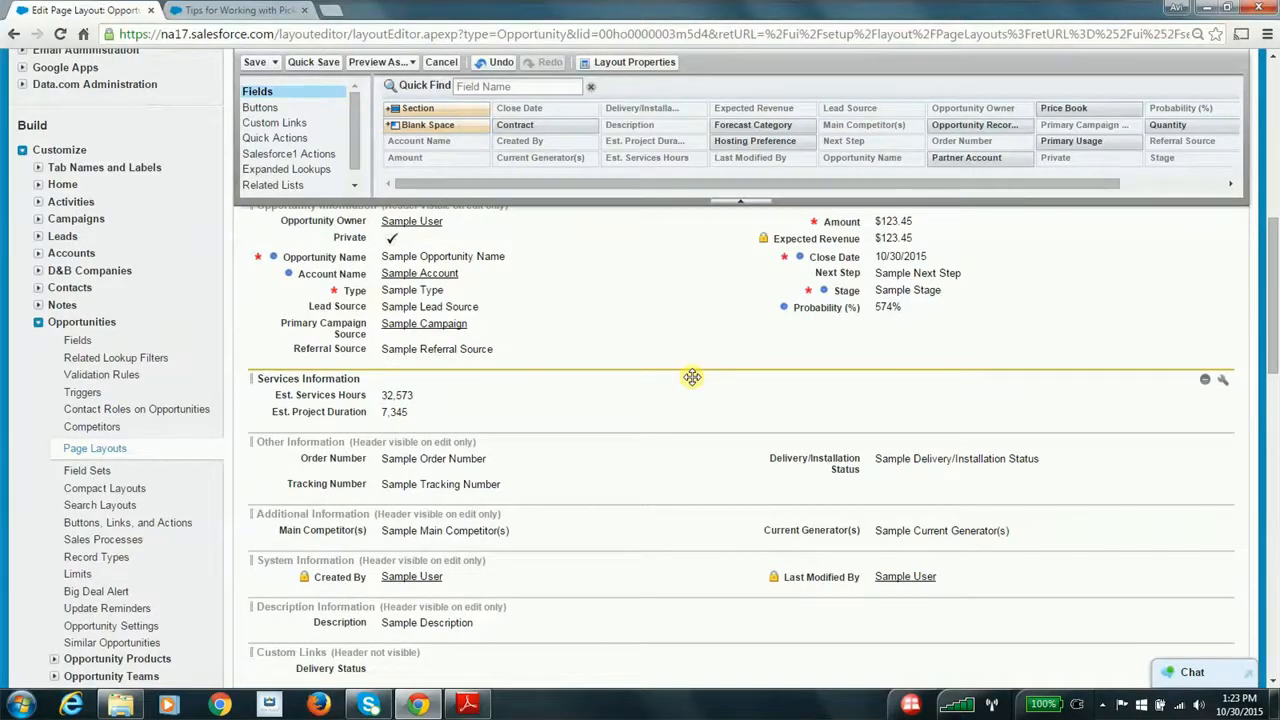
{"action": "scroll", "coordinate": [692, 377], "scroll_direction": "down", "scroll_amount": 1}
{"action": "scroll", "coordinate": [692, 377], "scroll_direction": "up", "scroll_amount": 2}
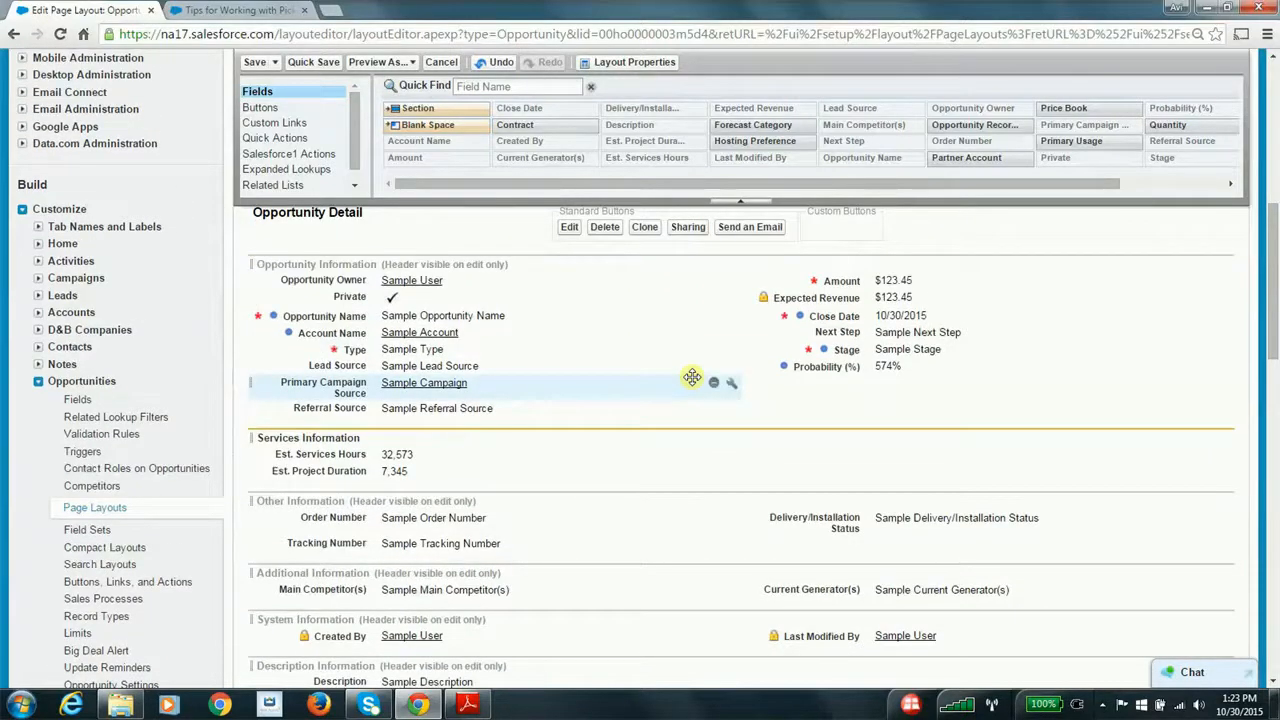
{"action": "scroll", "coordinate": [692, 377], "scroll_direction": "up", "scroll_amount": 1}
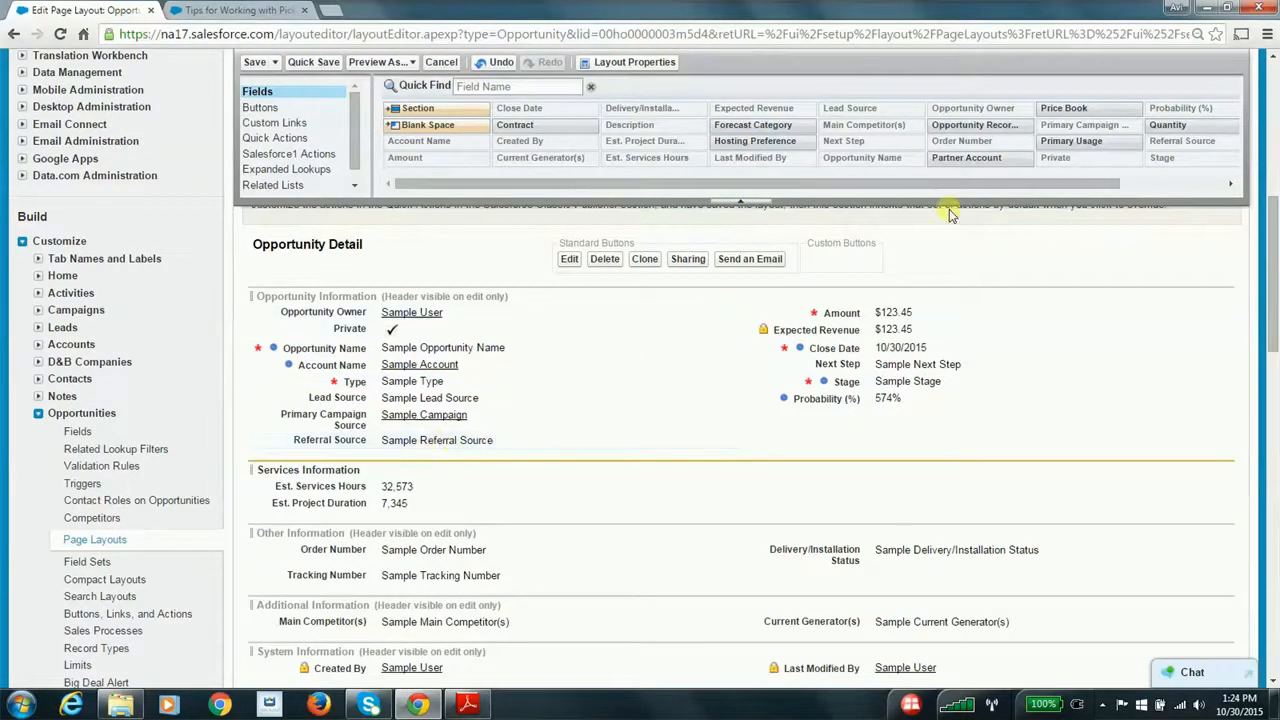
{"action": "scroll", "coordinate": [800, 245], "scroll_direction": "up", "scroll_amount": 2}
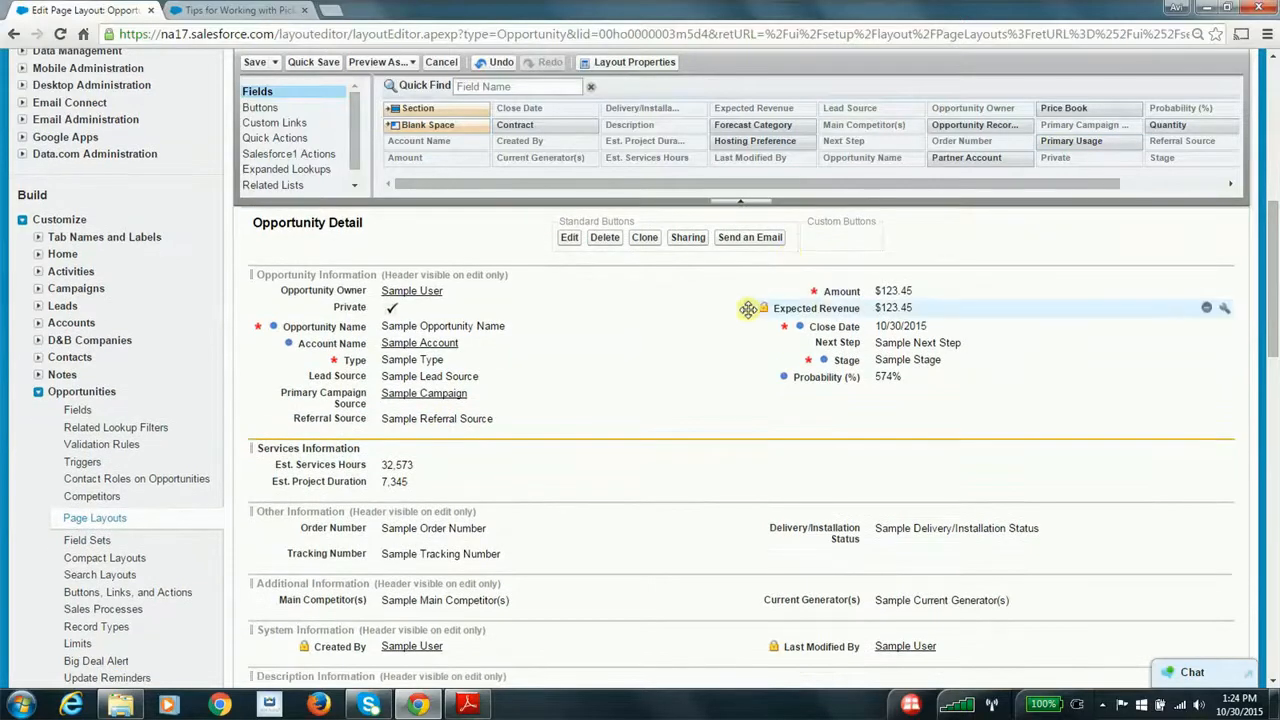
{"action": "scroll", "coordinate": [748, 310], "scroll_direction": "up", "scroll_amount": 2}
{"action": "scroll", "coordinate": [590, 300], "scroll_direction": "up", "scroll_amount": 3}
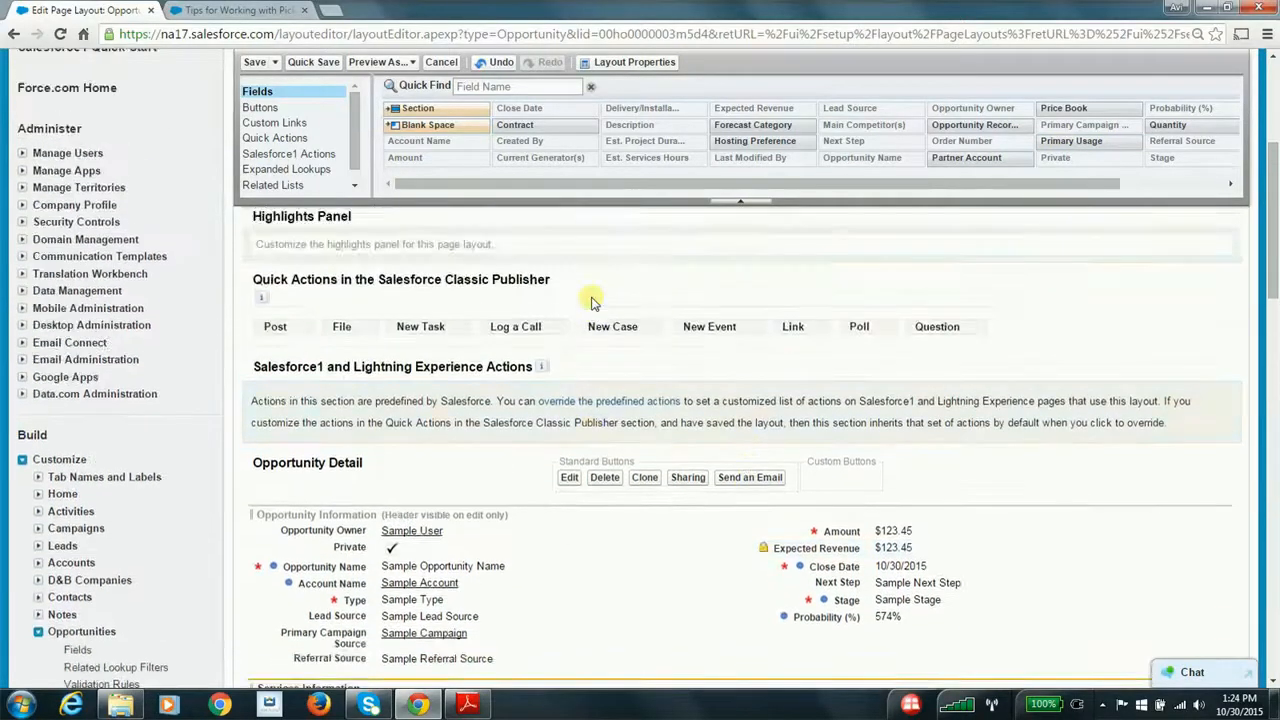
{"action": "left_click", "coordinate": [255, 63]}
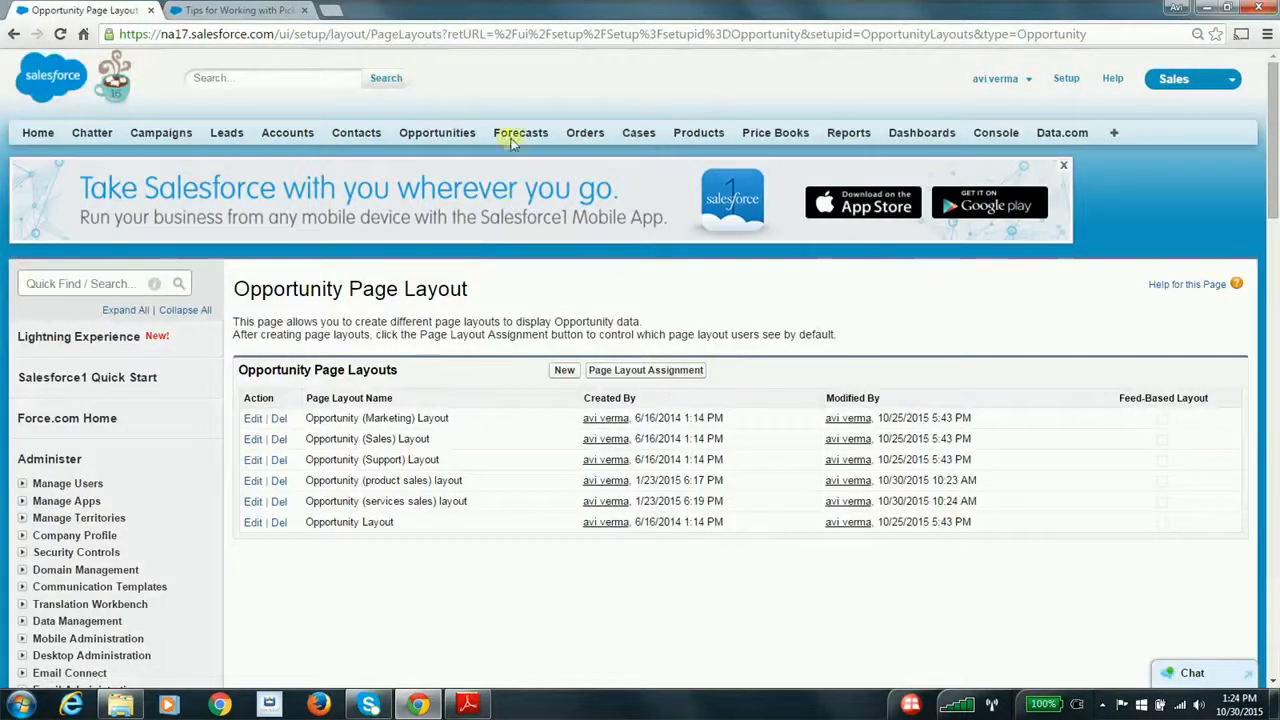
Check the new opportunity form for the Product Sales record type, including its product information fields, and cancel it
{"action": "left_click", "coordinate": [440, 133]}
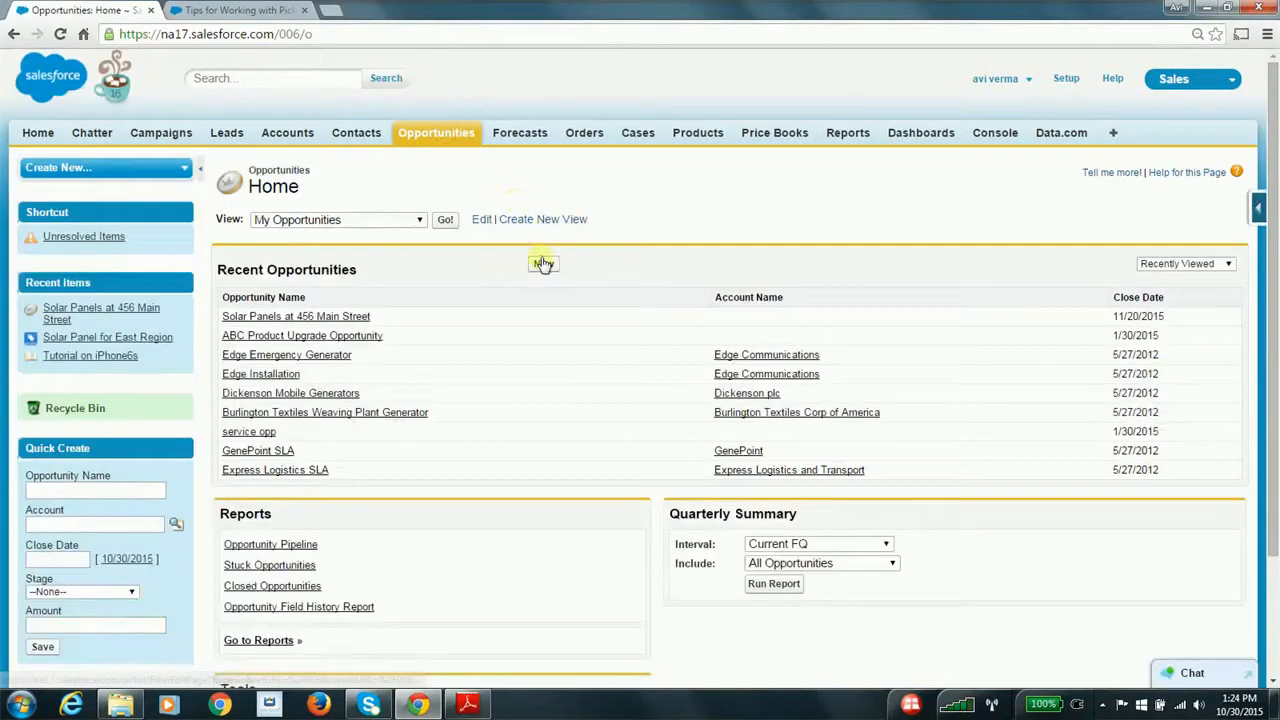
{"action": "left_click", "coordinate": [543, 263]}
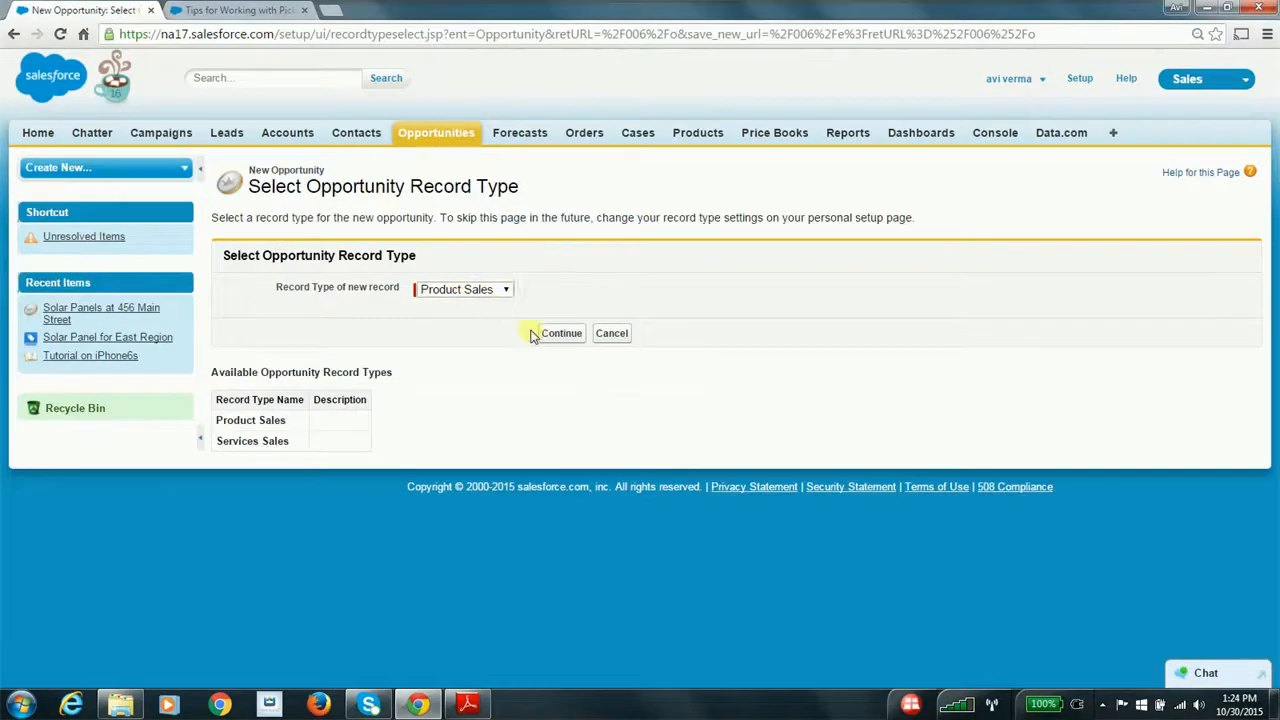
{"action": "left_click", "coordinate": [560, 333]}
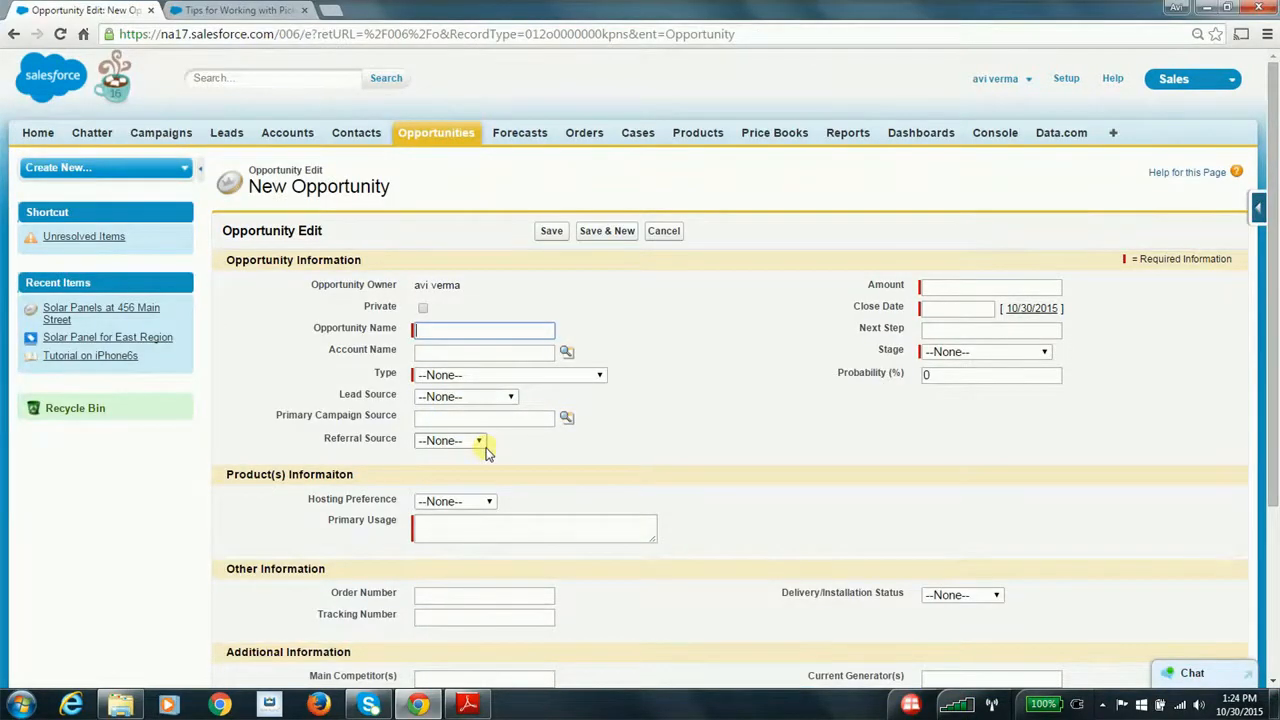
{"action": "scroll", "coordinate": [557, 445], "scroll_direction": "down", "scroll_amount": 1}
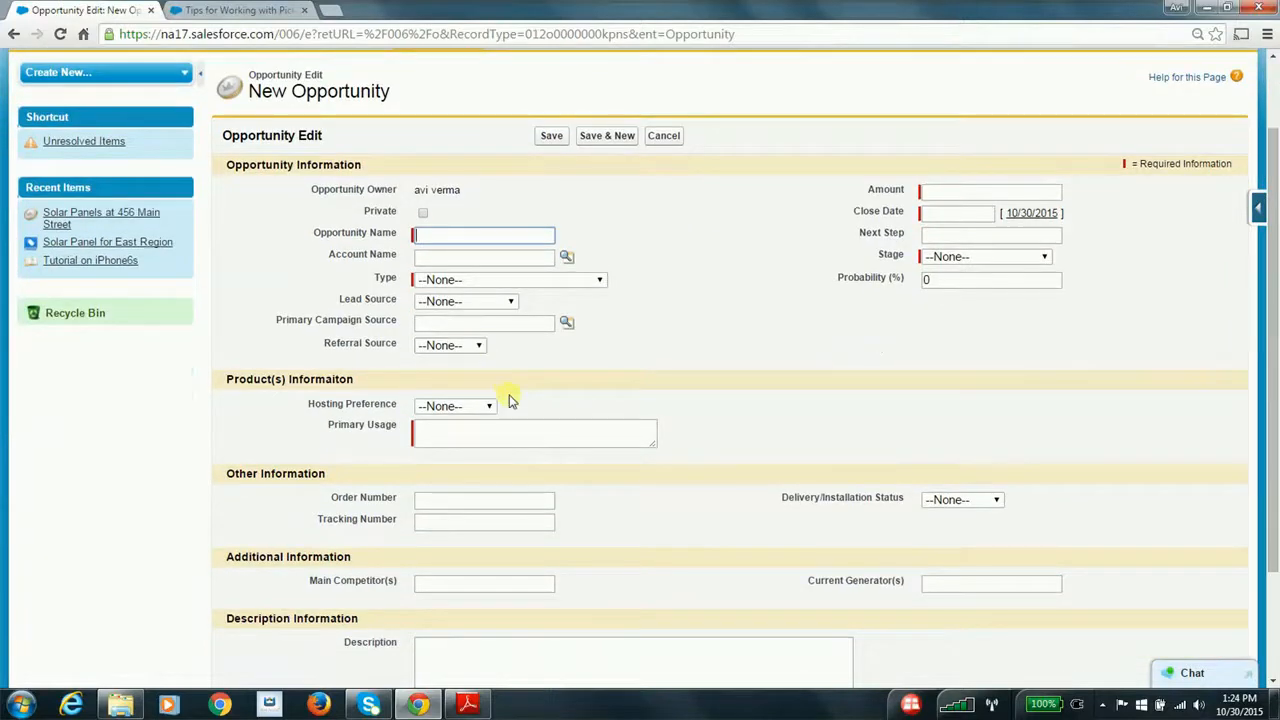
{"action": "left_click", "coordinate": [665, 137]}
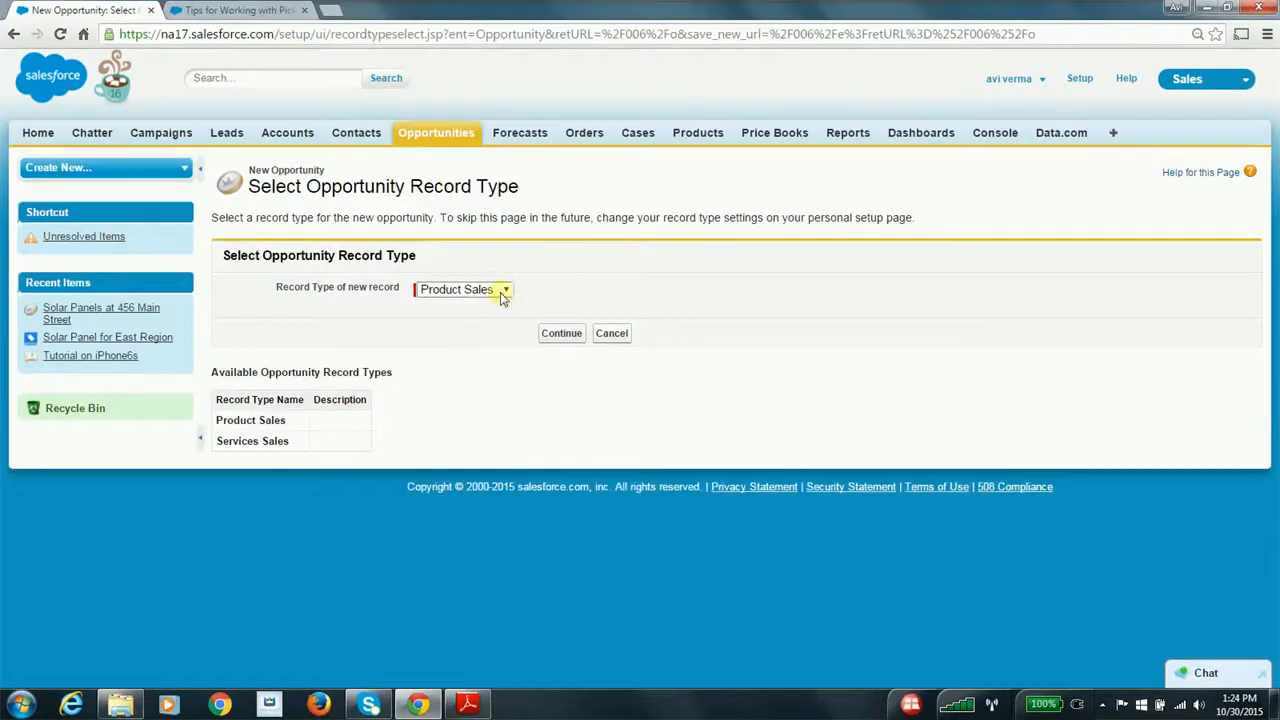
Check the Services Information fields on a new opportunity form with the Services Sales record type, and switch to Adobe Reader
{"action": "left_click", "coordinate": [500, 290]}
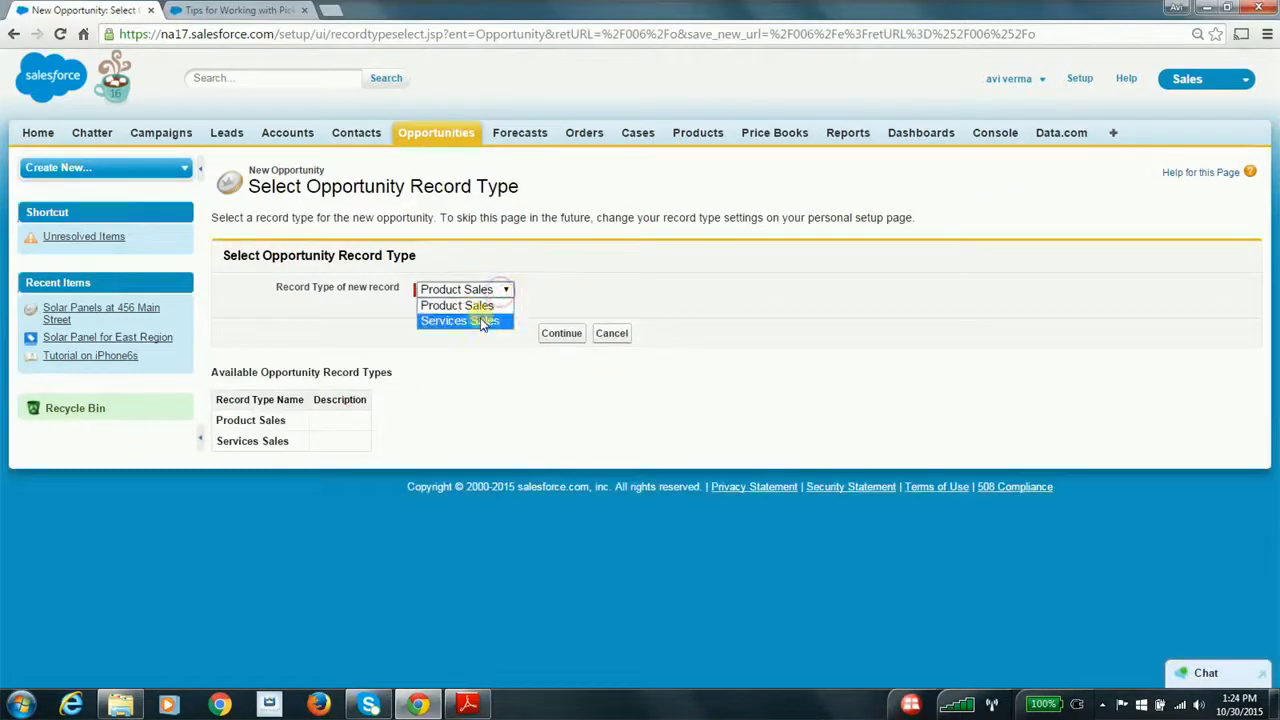
{"action": "left_click", "coordinate": [481, 322]}
{"action": "left_click", "coordinate": [561, 333]}
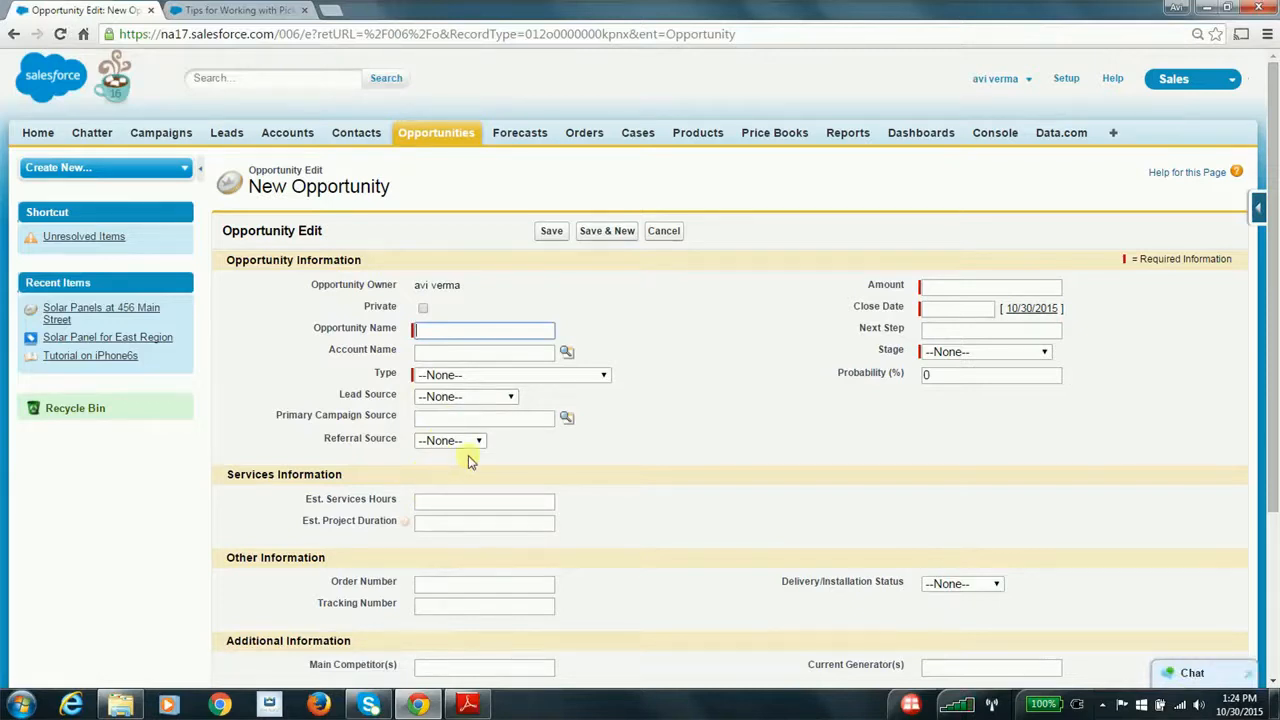
{"action": "left_click", "coordinate": [476, 506]}
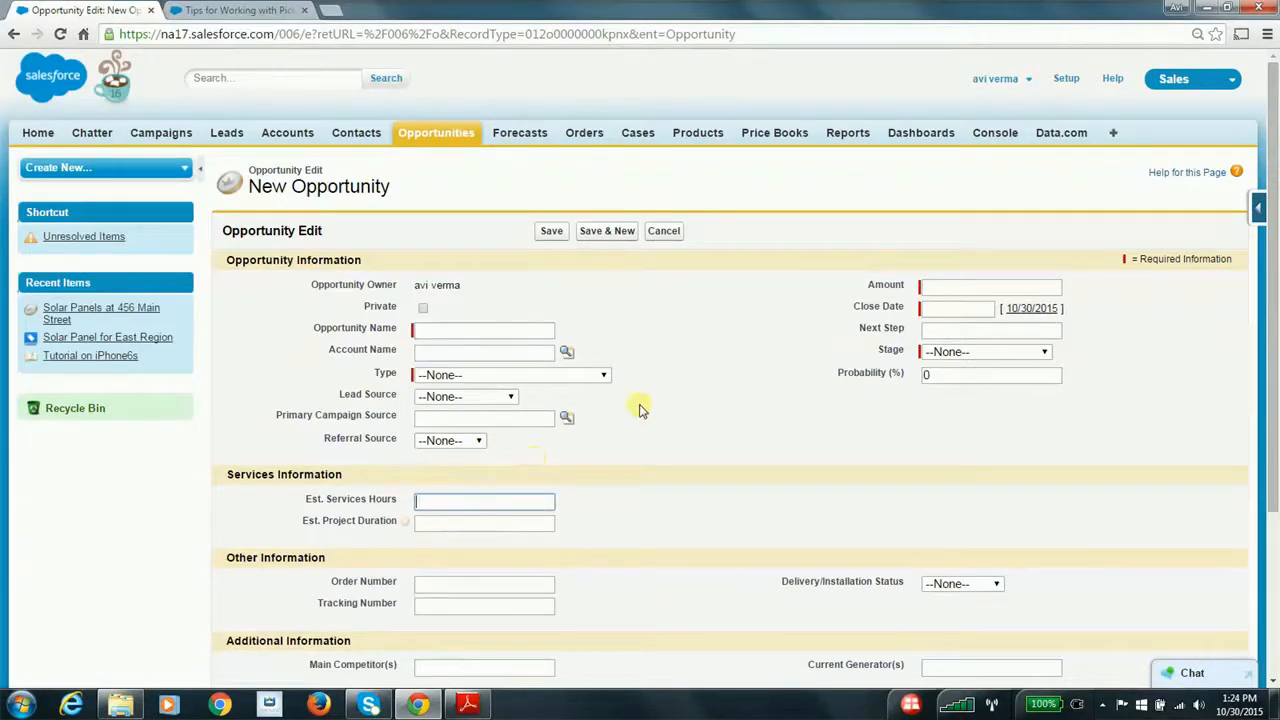
{"action": "key", "text": "alt+Tab"}
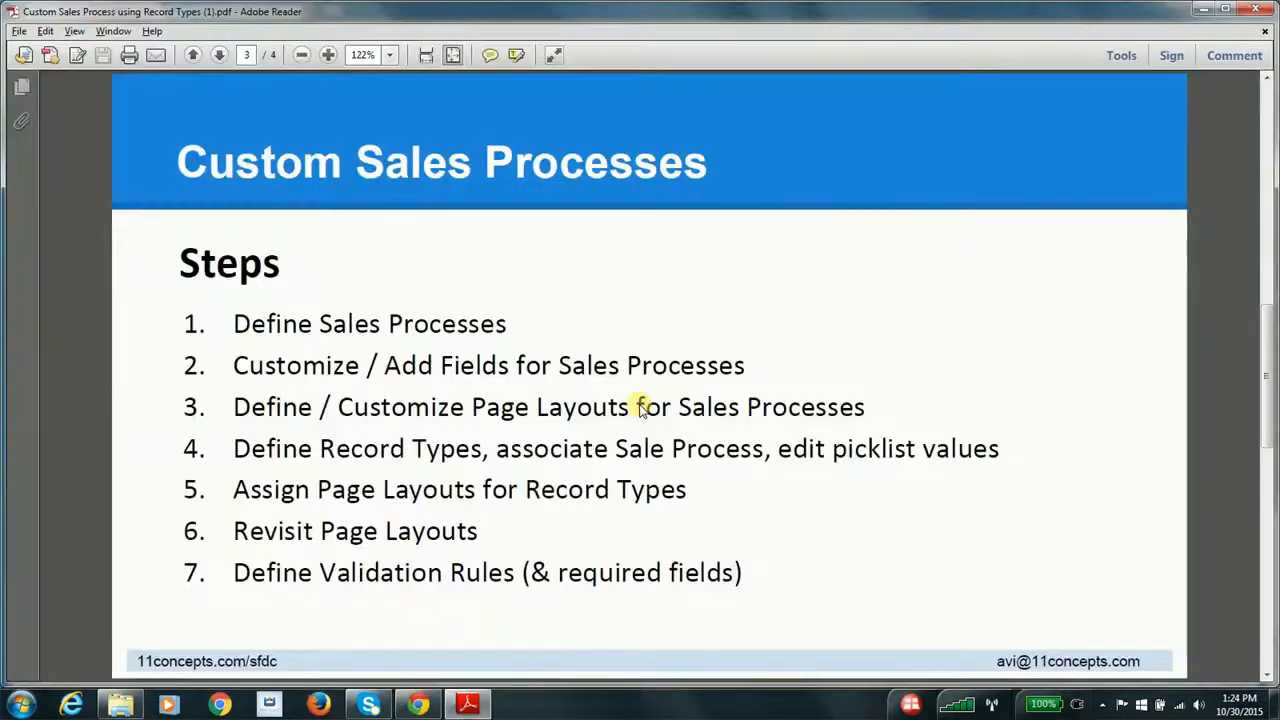